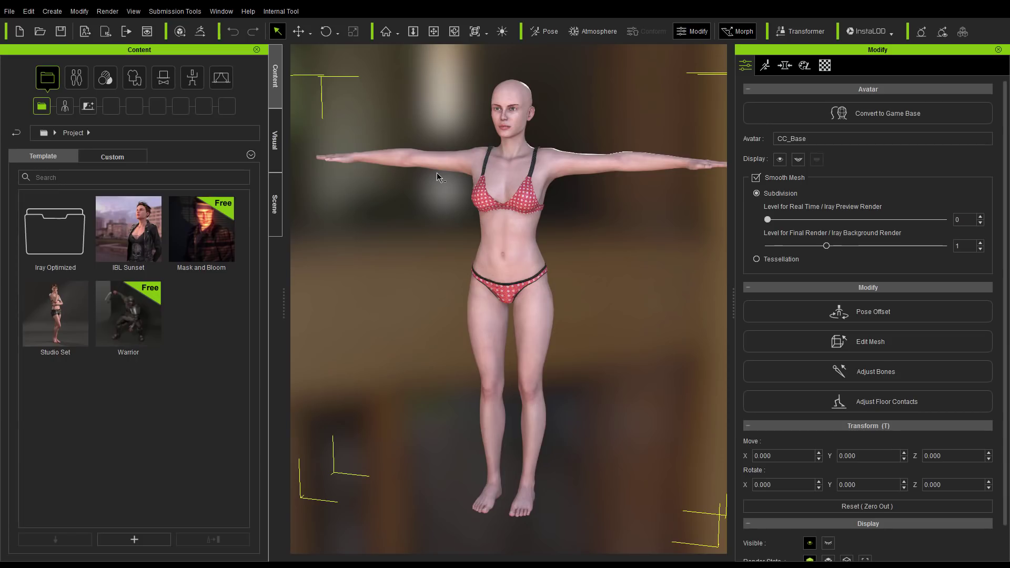
Load the CC3_Base Male avatar from the base avatar templates, replacing the female character
left_click(65, 108)
double_click(71, 233)
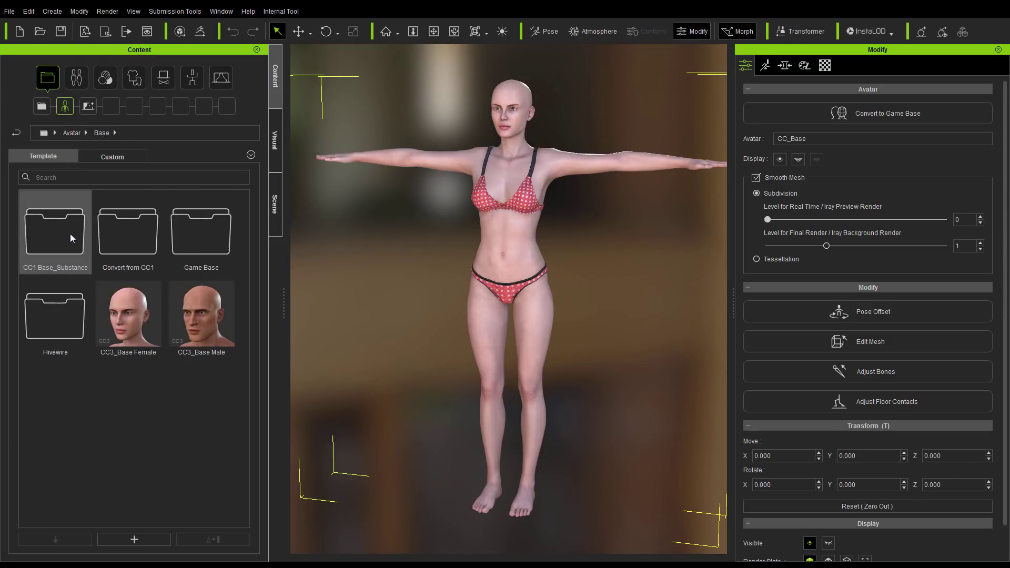
double_click(213, 323)
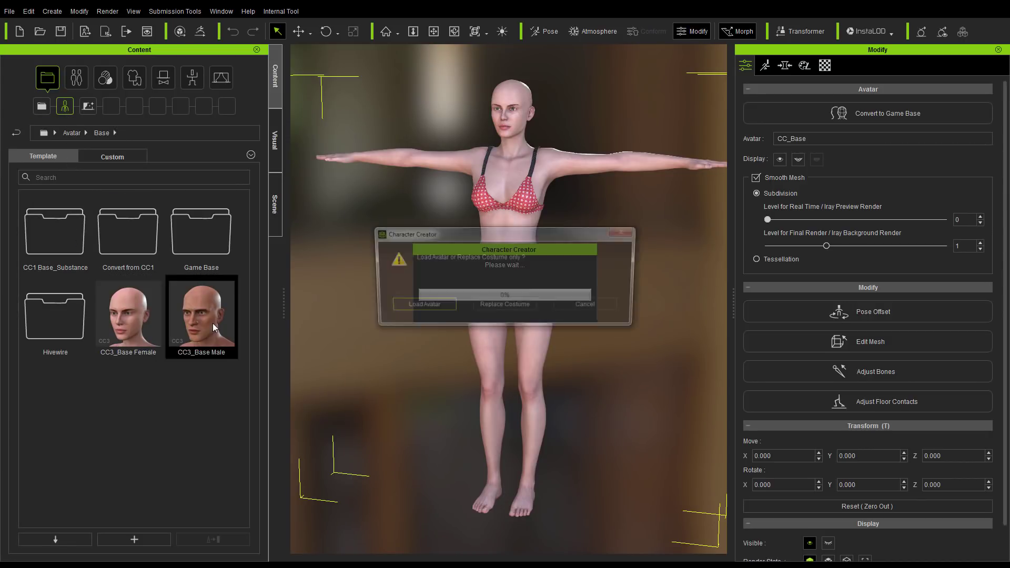
left_click(414, 309)
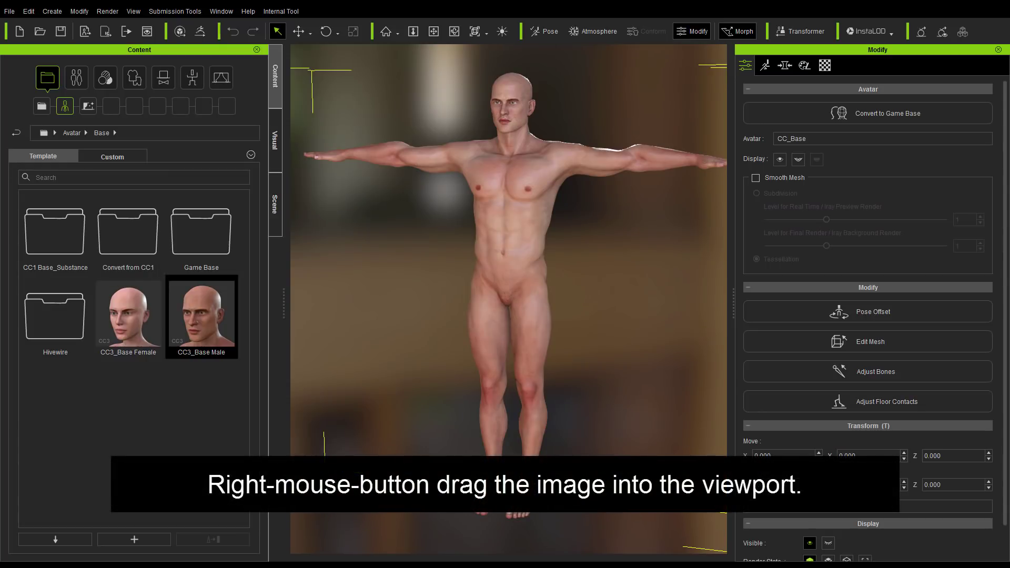
Bring the robot reference drawing into the scene as an image plane and set its Move X and Y to 0
right_click_drag(96, 224, 425, 361)
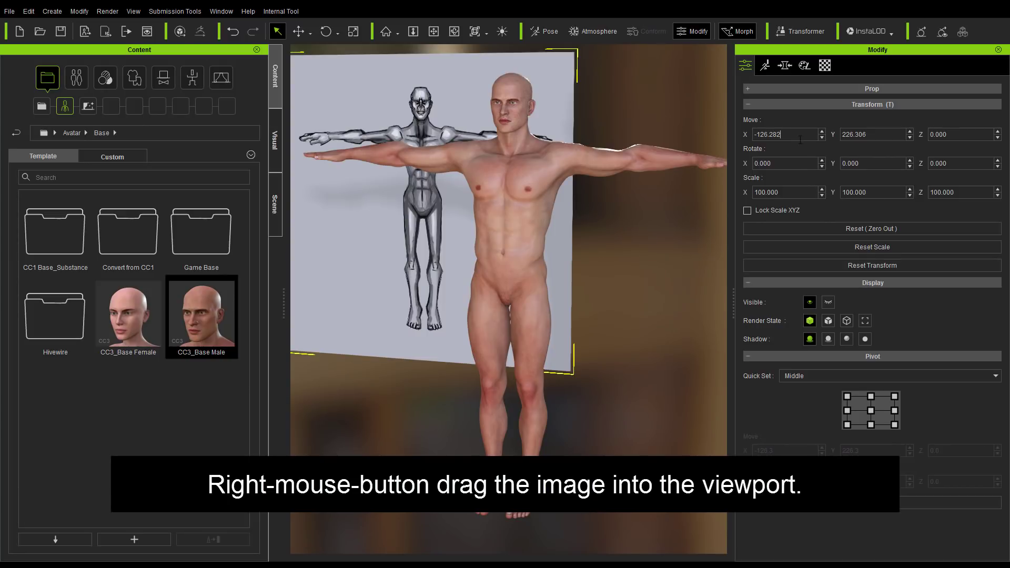
key("Return")
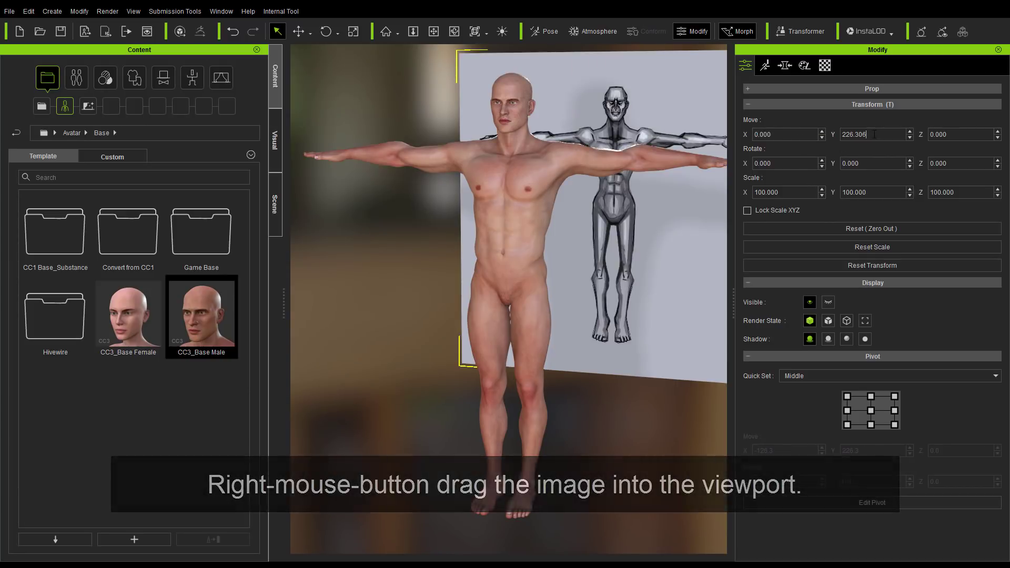
double_click(872, 135)
type("0")
key("Return")
Move the image plane back behind the avatar to a Y position of about 28.8
right_click_drag(573, 262, 470, 423)
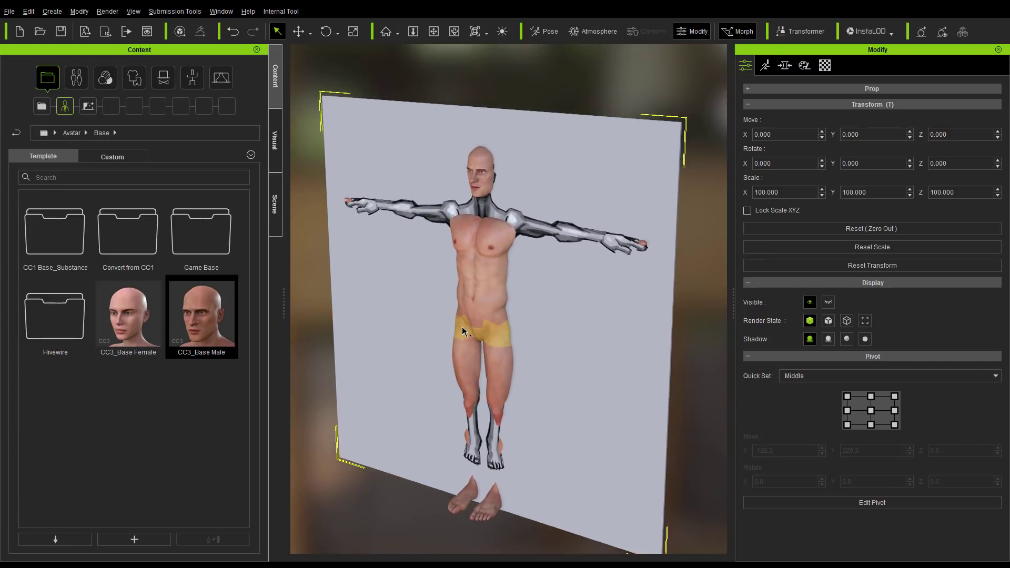
key("w")
left_click_drag(529, 472, 559, 446)
right_click_drag(578, 389, 503, 340)
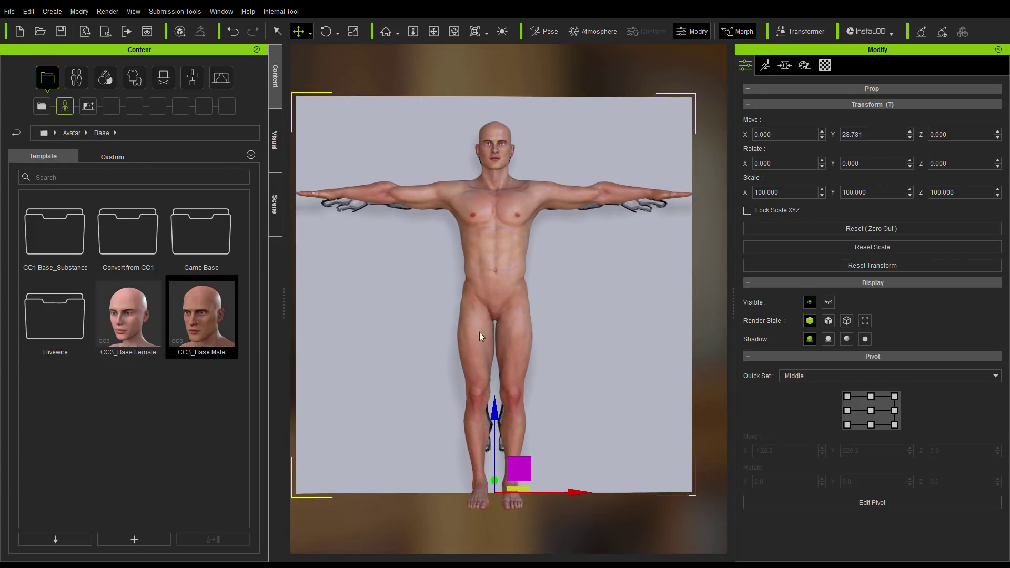
Set the CC_Base avatar's display mode to X-Ray after trying Wireframe
left_click(275, 216)
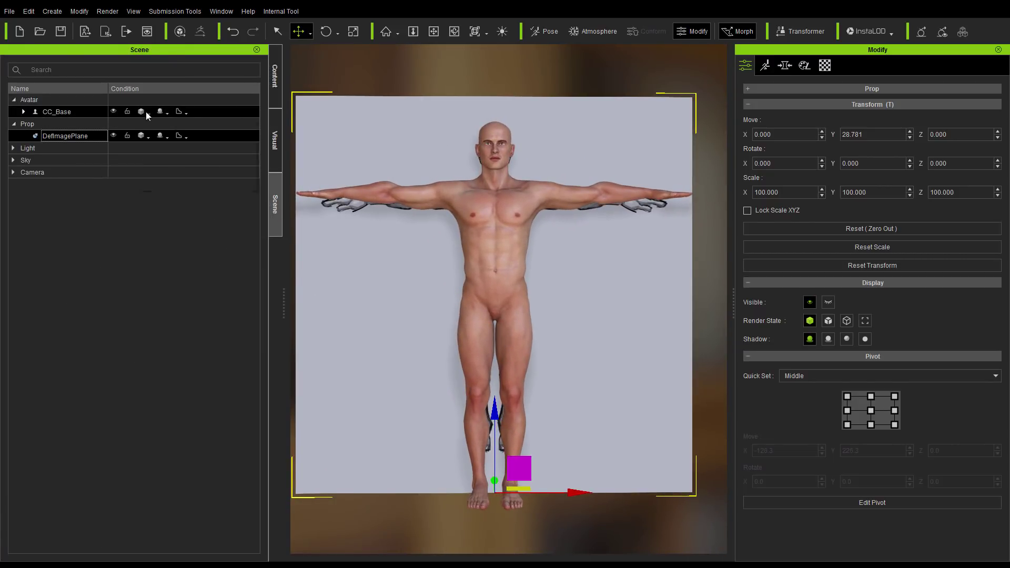
left_click(146, 112)
left_click(179, 153)
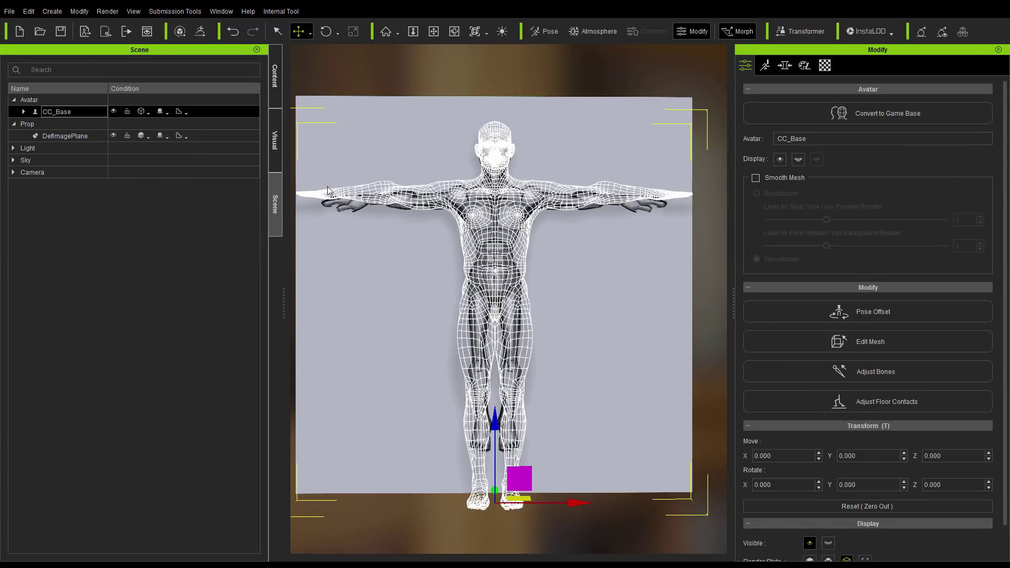
left_click(147, 112)
left_click(168, 167)
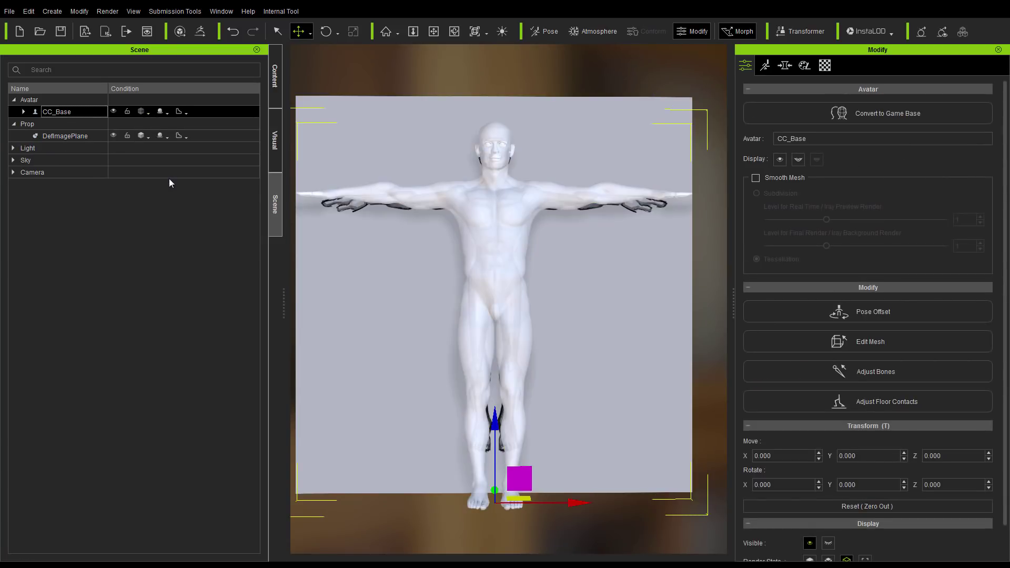
Scale the image plane uniformly to about 117.8 and lower it to about -27.1 in Z
middle_click_drag(516, 318, 511, 292)
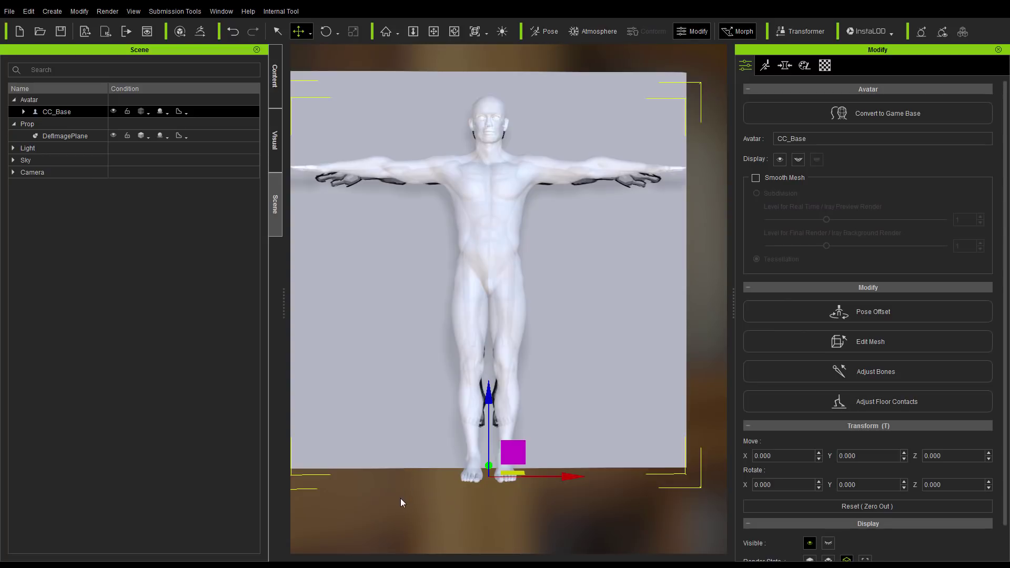
left_click(386, 445)
key("r")
left_click_drag(489, 467, 501, 450)
key("w")
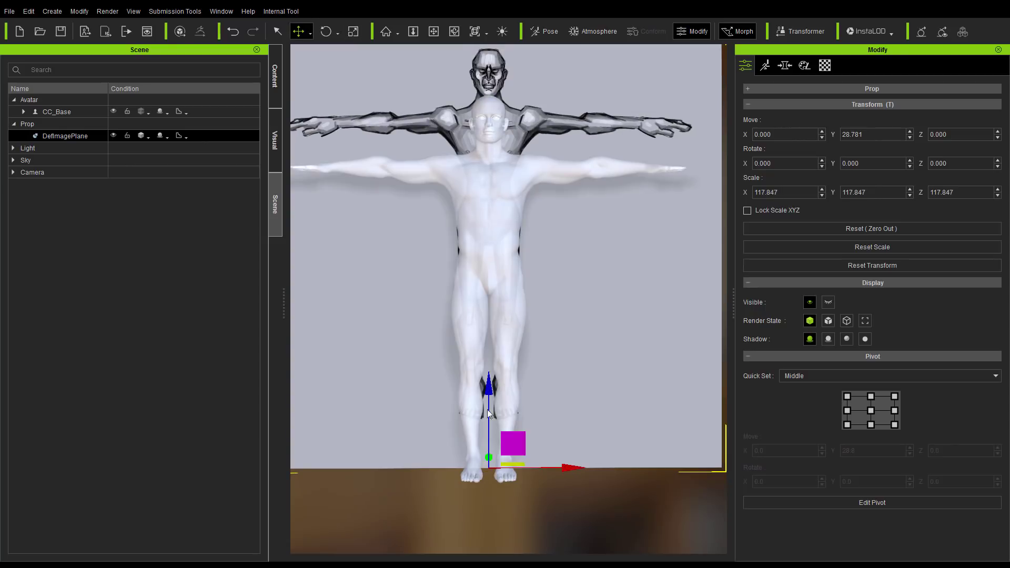
left_click_drag(487, 409, 489, 443)
middle_click_drag(424, 344, 435, 373)
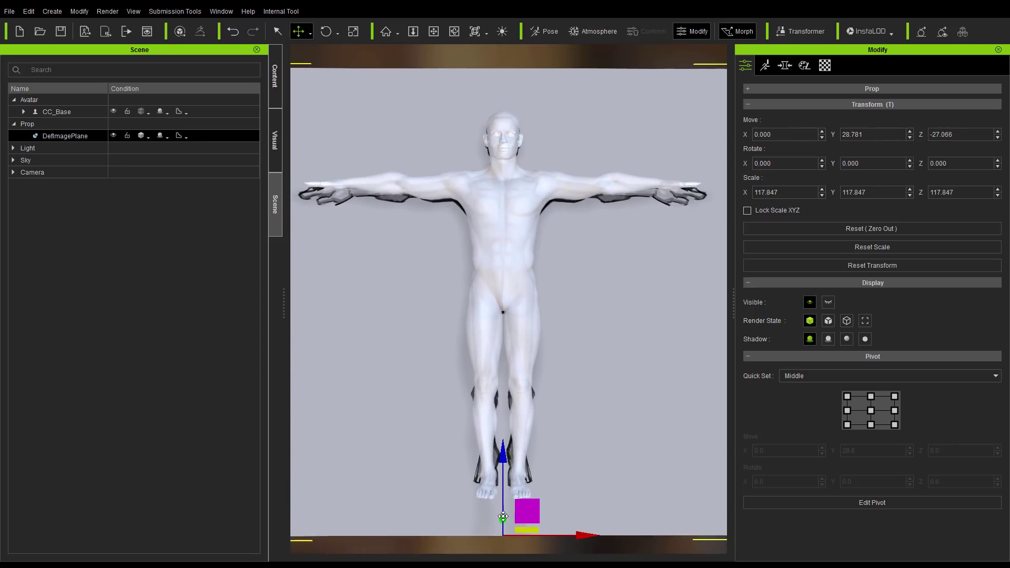
Fine-tune the image plane's fit to the avatar with a scale of about 120.8 and Z of about -31.6
key("r")
left_click_drag(503, 533, 504, 532)
key("w")
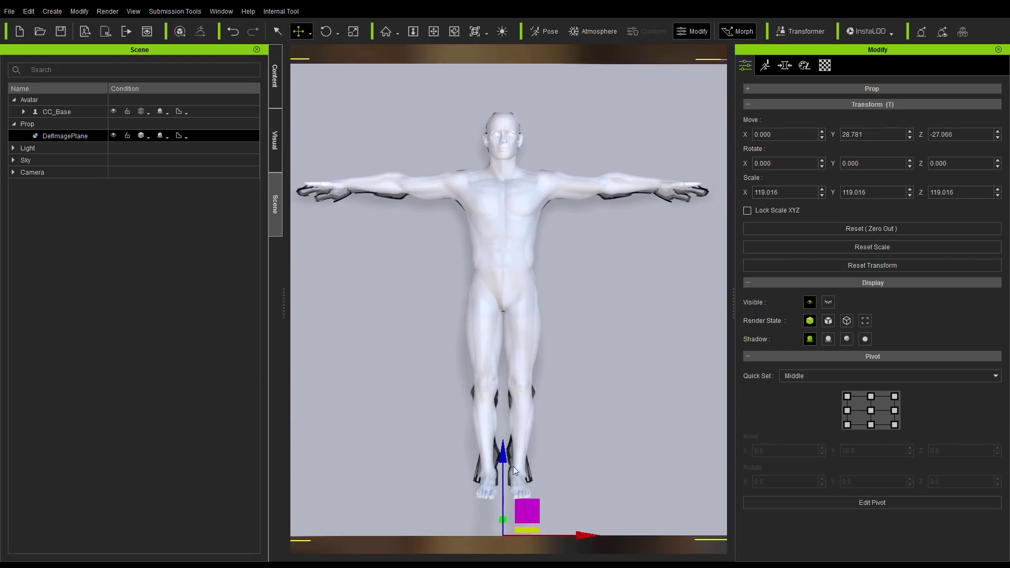
left_click_drag(501, 454, 502, 461)
key("r")
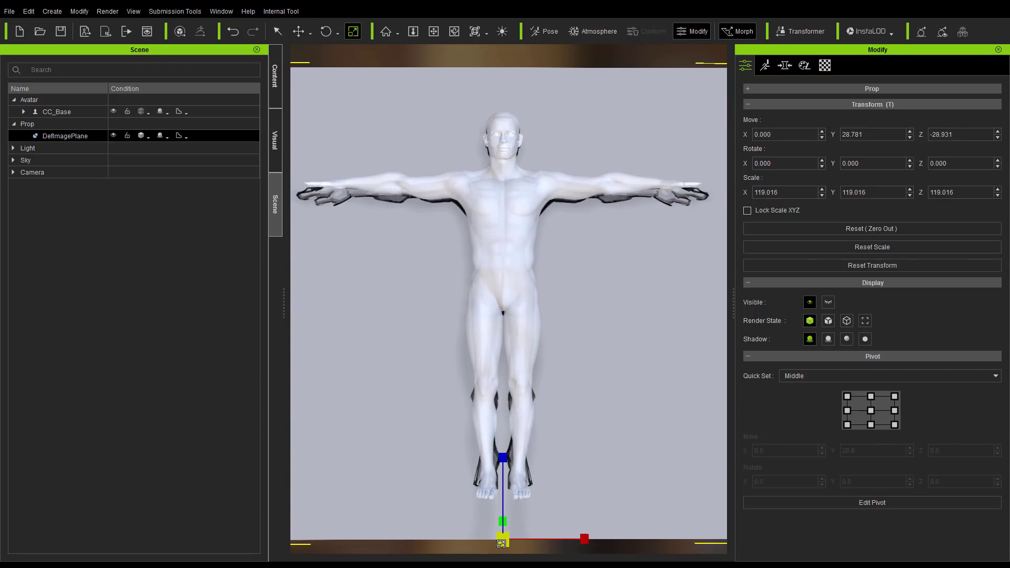
left_click_drag(503, 537, 507, 540)
key("w")
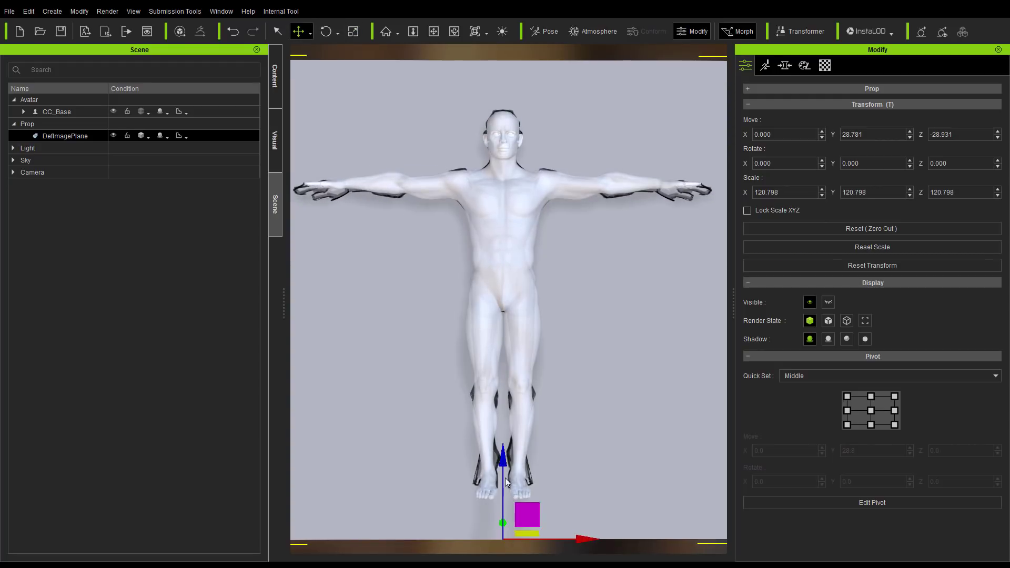
left_click_drag(503, 458, 503, 466)
Return the CC_Base avatar's display mode to Normal
right_click_drag(417, 364, 430, 396)
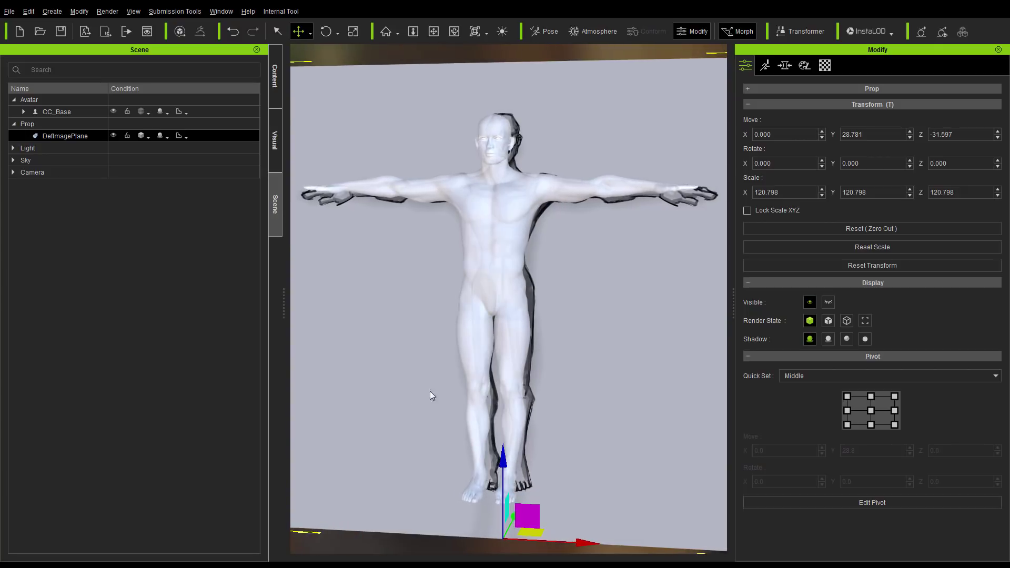
left_click(148, 113)
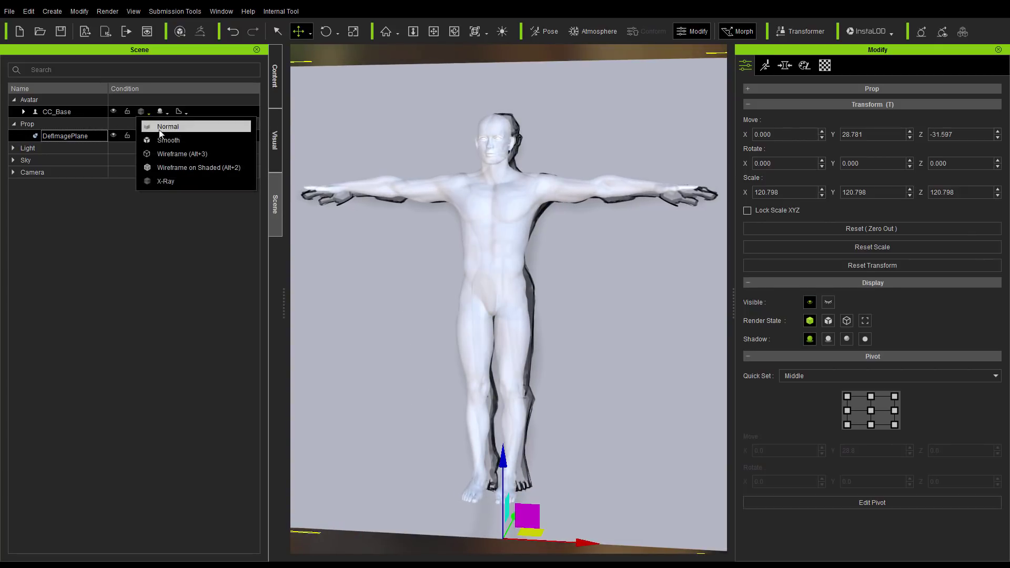
left_click(168, 132)
right_click_drag(417, 293, 446, 411)
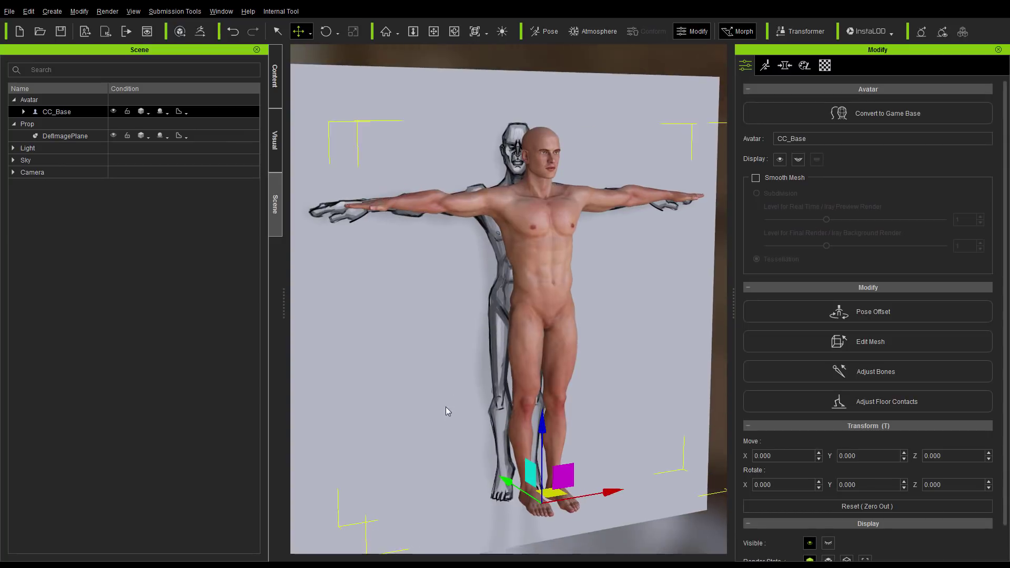
Compare the male avatar's head, torso, arms and legs with the reference drawing from several angles
left_click(601, 59)
scroll(485, 190, "up", 5)
scroll(485, 189, "up", 4)
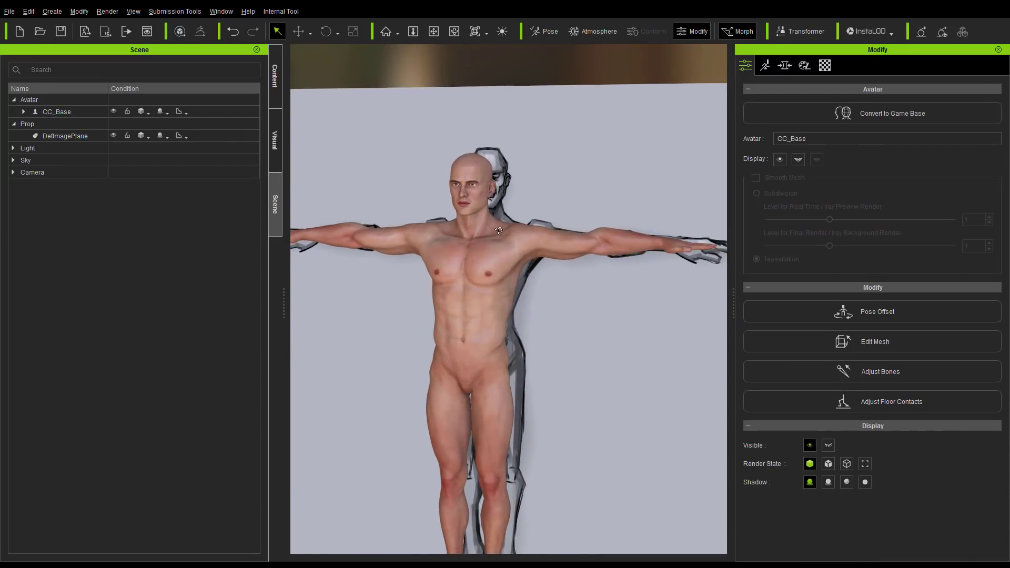
left_click(572, 278)
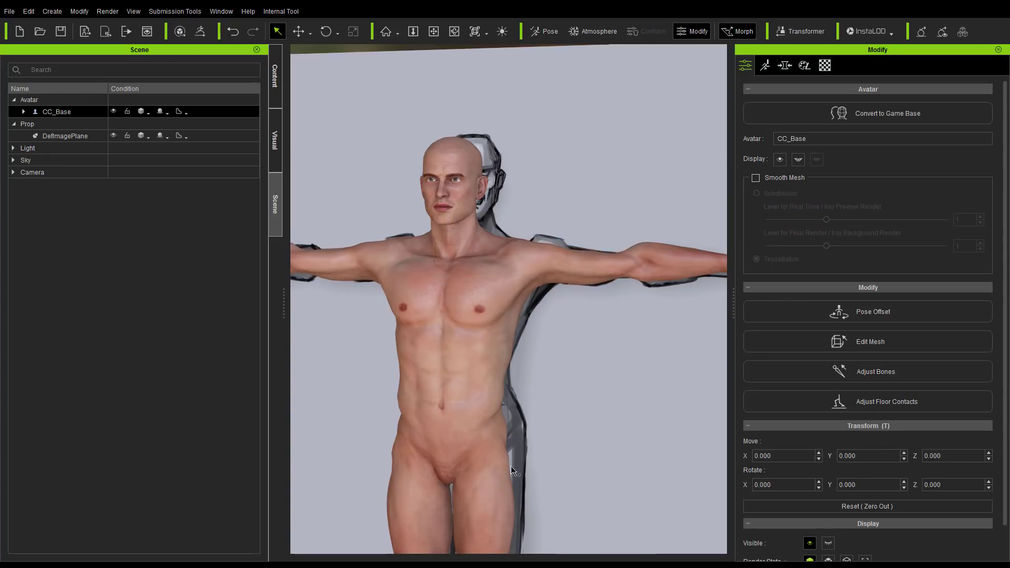
middle_click_drag(535, 292, 578, 303)
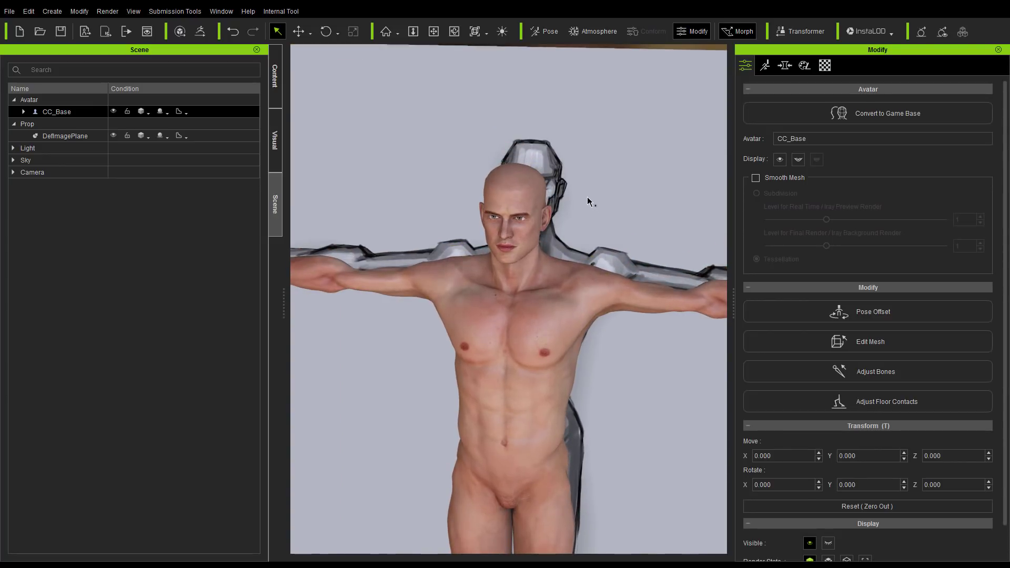
middle_click_drag(587, 196, 523, 321)
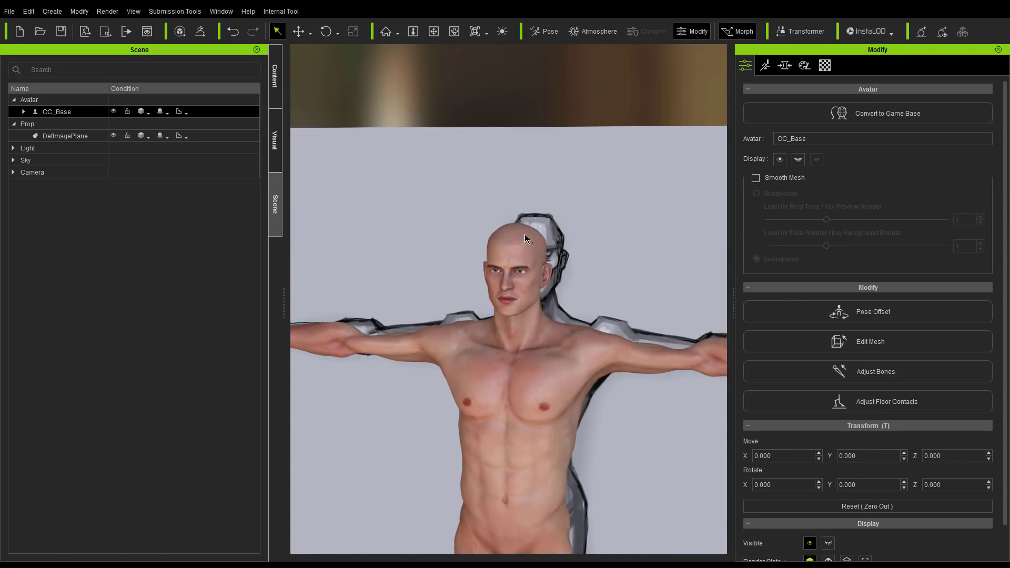
right_click_drag(518, 332, 601, 296)
left_click_drag(577, 323, 428, 282)
middle_click_drag(616, 370, 606, 225)
scroll(570, 303, "down", 2)
left_click_drag(569, 303, 287, 271)
mouse_move(625, 311)
middle_mouse_down()
mouse_move(617, 272)
mouse_move(558, 307)
mouse_move(572, 342)
middle_mouse_up()
scroll(572, 342, "down", 2)
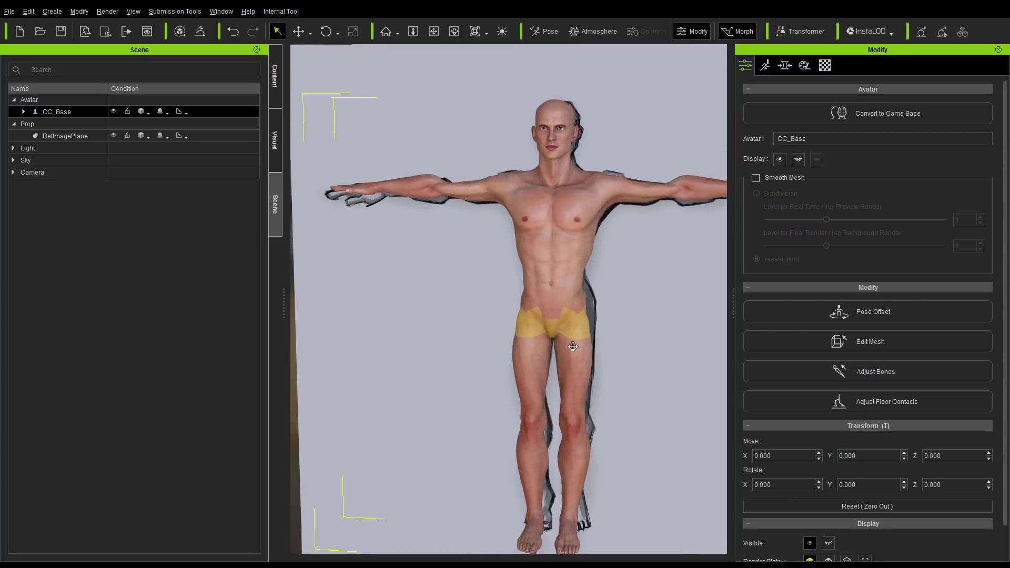
right_click_drag(572, 342, 547, 279)
right_click_drag(439, 151, 411, 236)
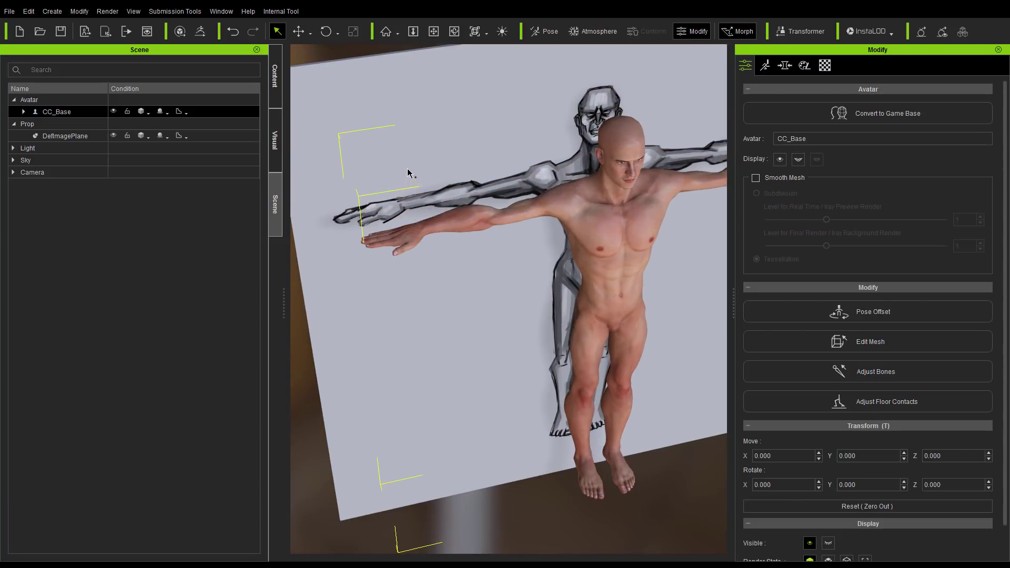
right_click_drag(408, 172, 411, 101)
mouse_move(414, 264)
right_mouse_down()
mouse_move(402, 348)
mouse_move(388, 277)
mouse_move(481, 381)
mouse_move(489, 374)
right_mouse_up()
middle_click_drag(532, 365, 513, 490)
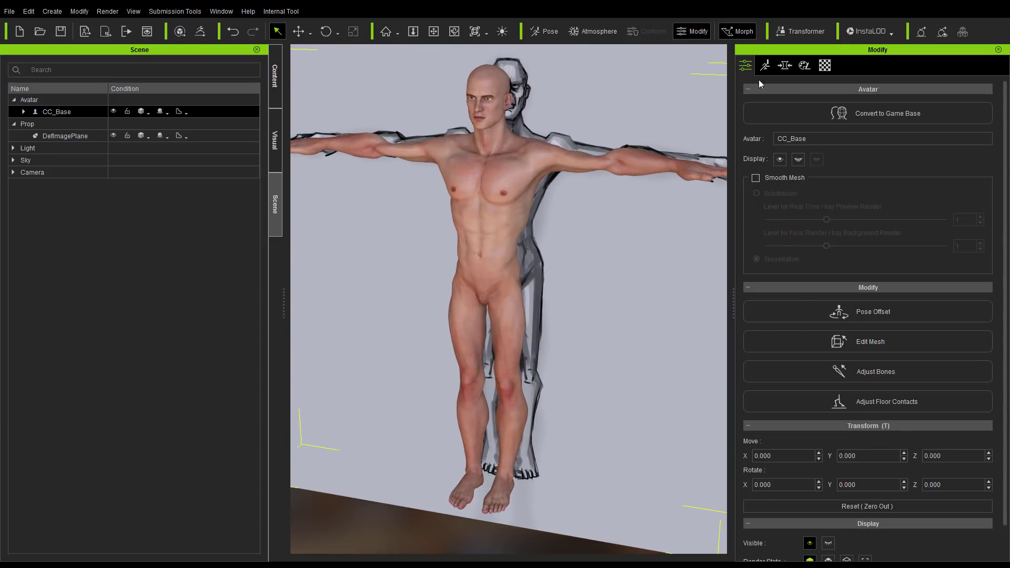
Filter the morph sliders by "foot" and set the avatar's Foot Scale to 50
left_click(784, 65)
type("foot")
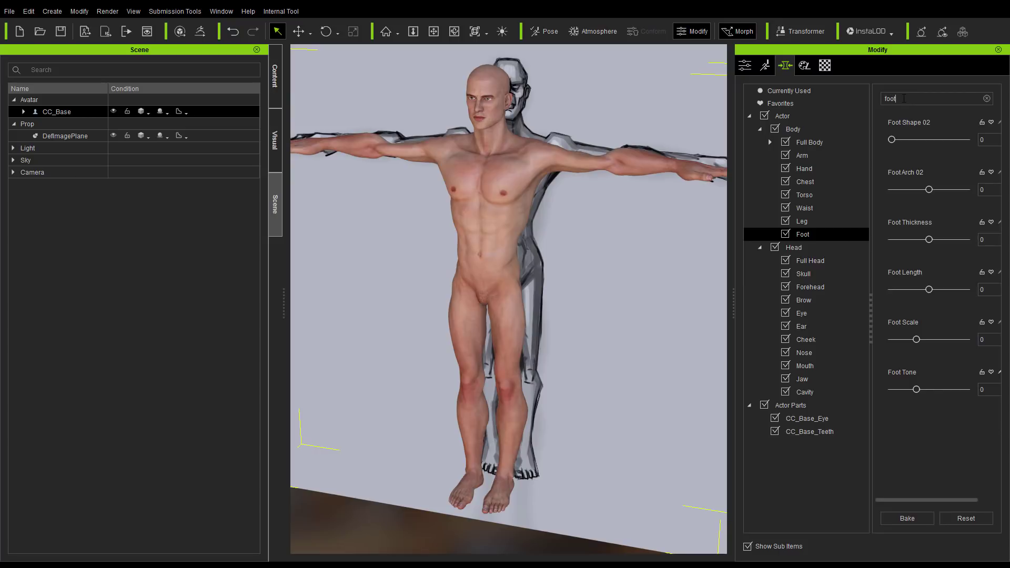
right_click_drag(537, 314, 584, 312)
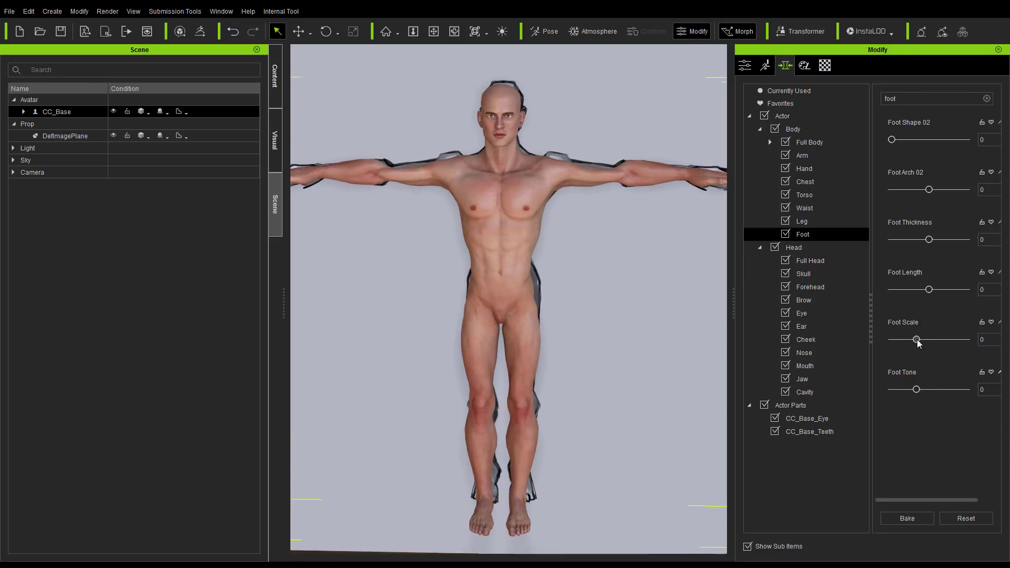
left_click_drag(917, 342, 952, 341)
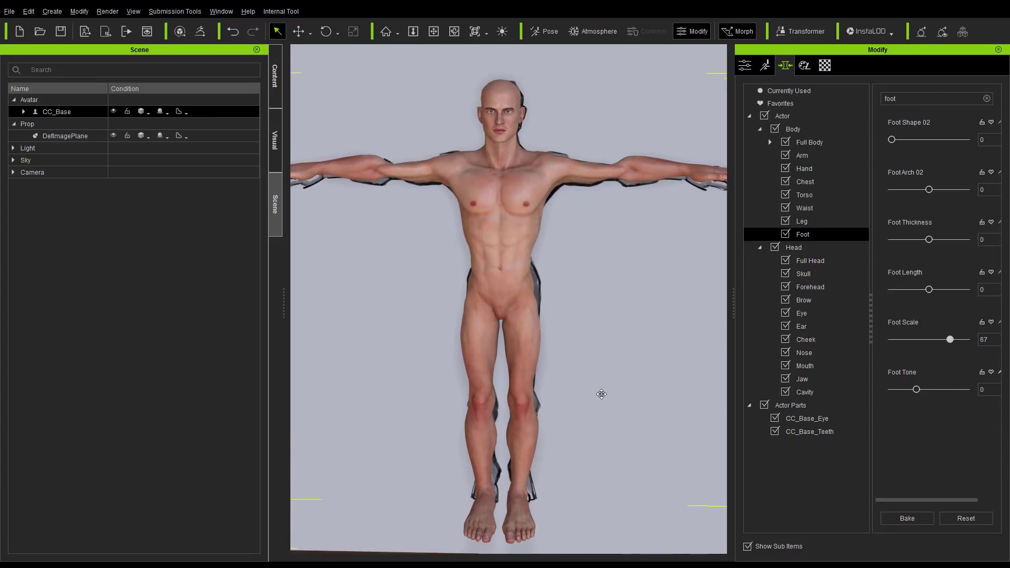
right_click_drag(601, 394, 392, 438)
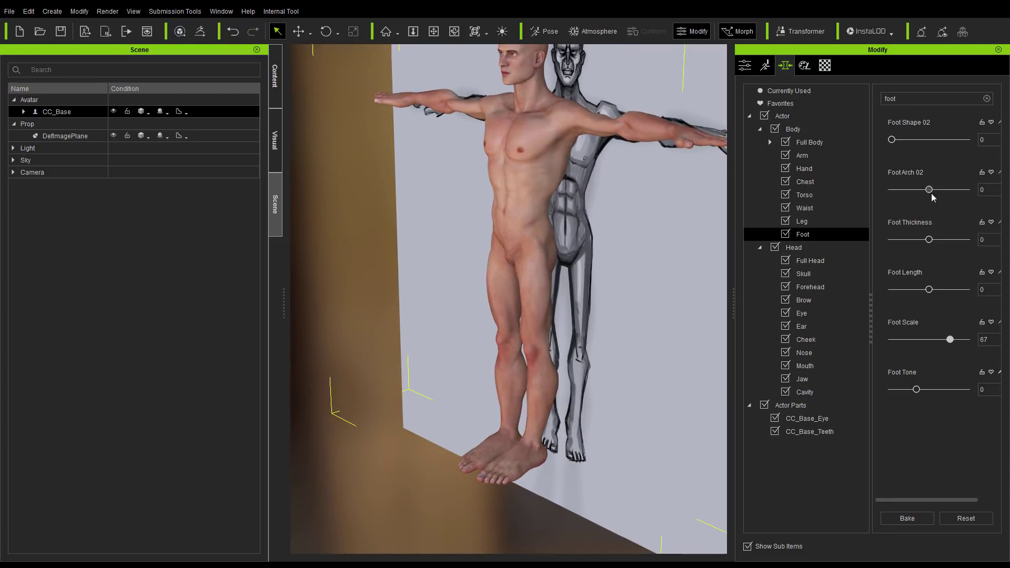
left_click_drag(955, 343, 941, 339)
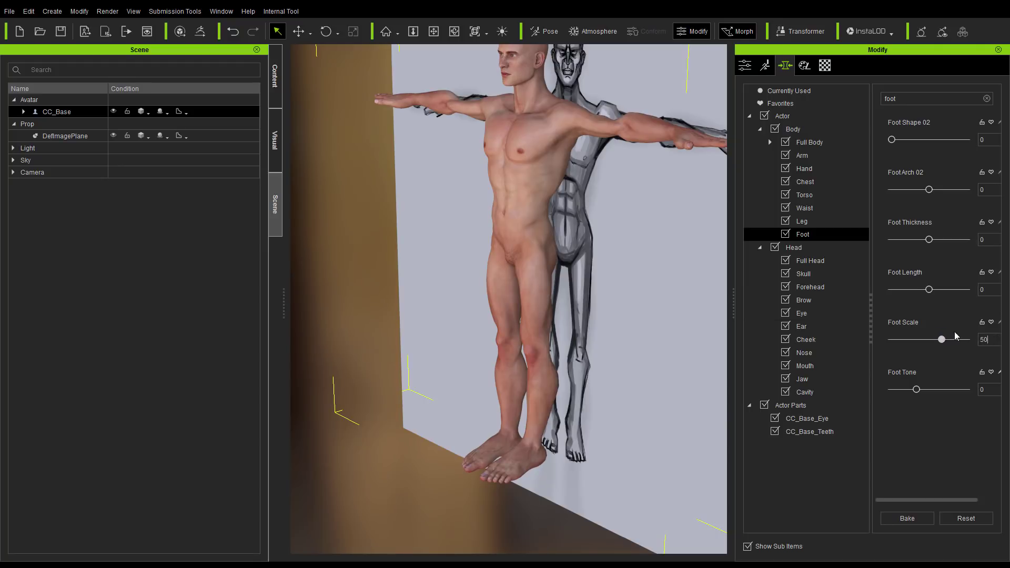
Inspect the avatar's legs, head and nose region against the drawn robot's proportions
right_click_drag(482, 260, 593, 284)
left_click(500, 345)
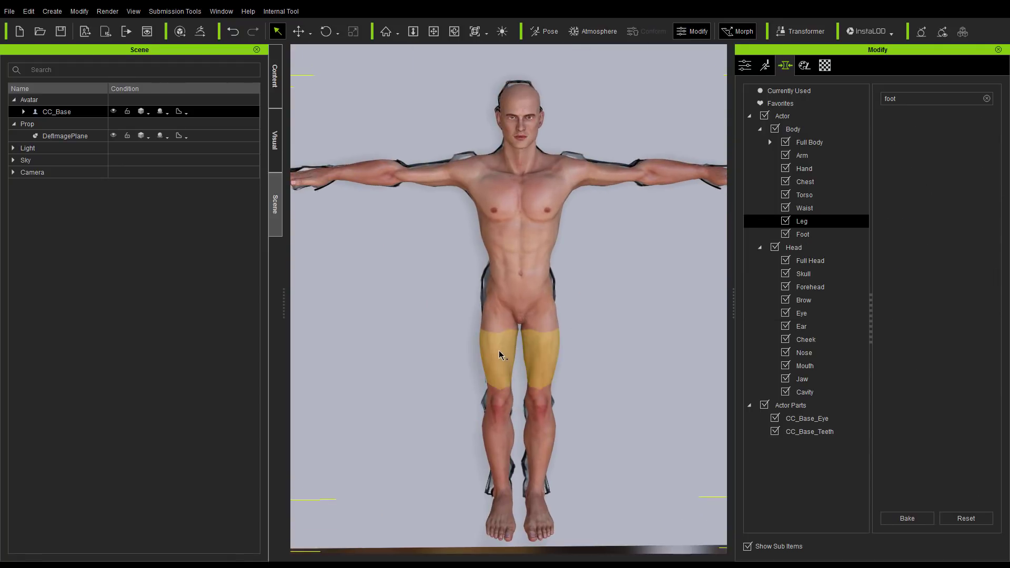
right_click_drag(372, 337, 573, 272)
middle_click_drag(573, 272, 554, 414)
scroll(595, 155, "up", 3)
middle_click_drag(595, 156, 593, 203)
right_click_drag(593, 203, 617, 178)
scroll(618, 178, "up", 3)
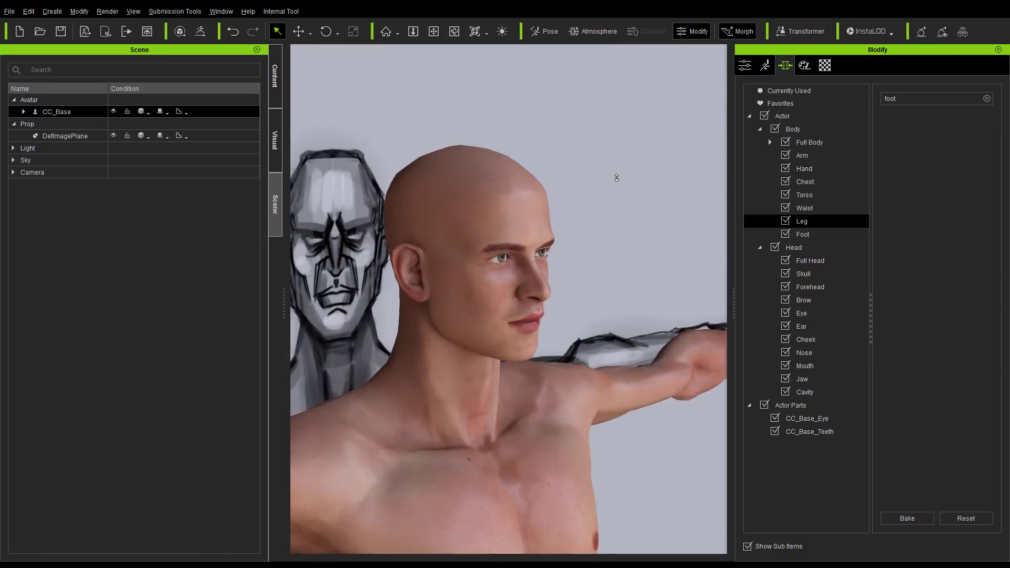
left_click(534, 264)
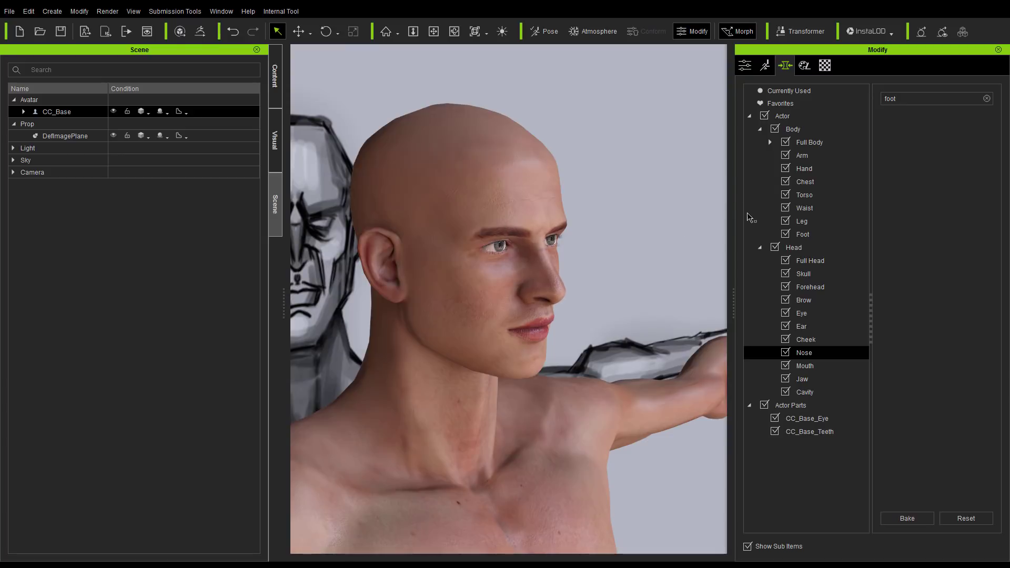
middle_click_drag(618, 206, 649, 212)
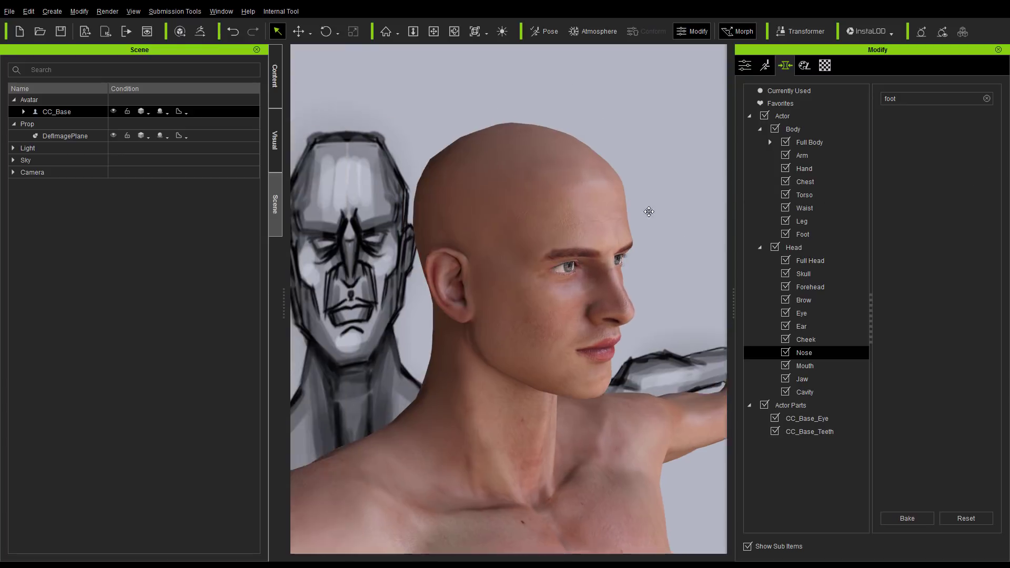
Morph the avatar's brow to Brow Depth 100, Brow Height -16 and Brow Lower 16
right_click_drag(649, 212, 660, 213)
left_click(630, 249)
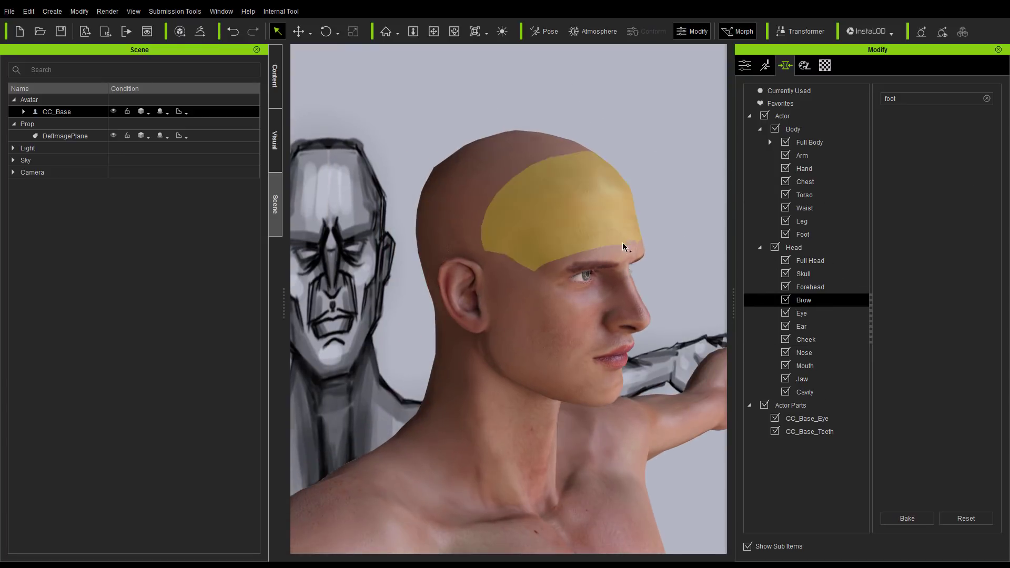
right_click_drag(619, 267, 620, 200)
scroll(595, 230, "down", 3)
middle_click_drag(620, 200, 643, 205)
right_click_drag(644, 205, 625, 279)
scroll(624, 279, "up", 1)
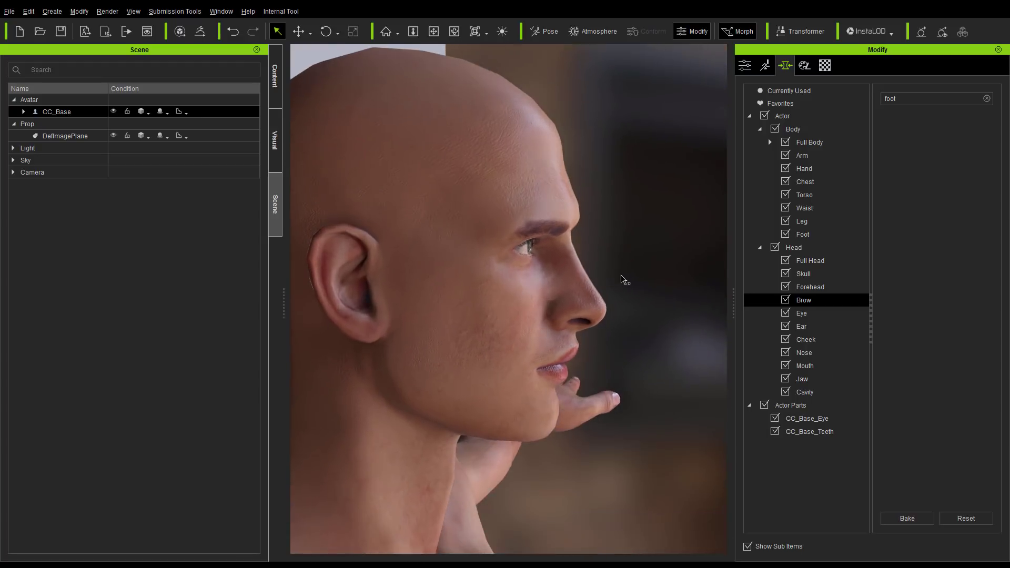
Clear the morph search filter and list the nose morphs
left_click(898, 103)
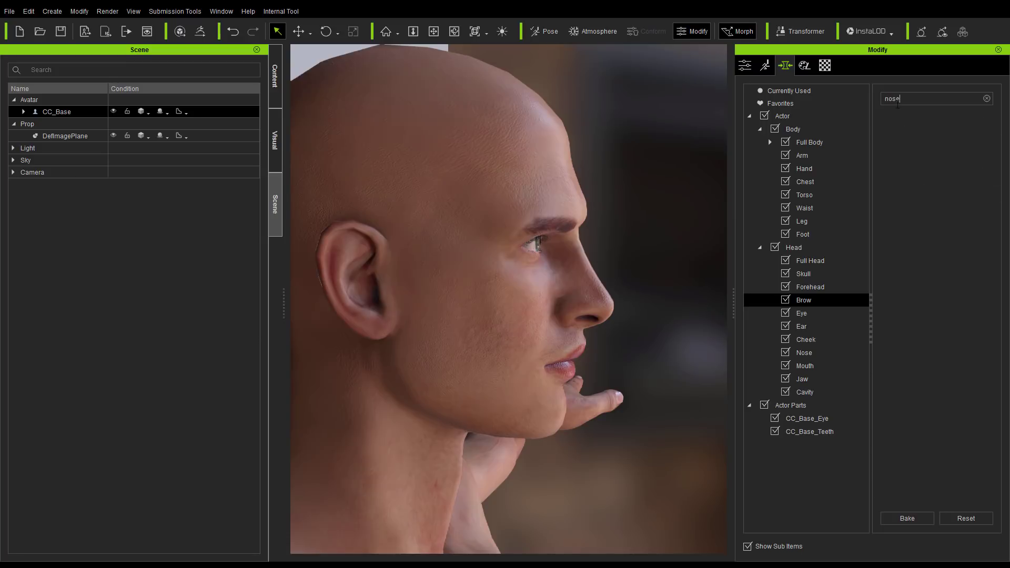
key("BackSpace")
key("BackSpace")
key("BackSpace")
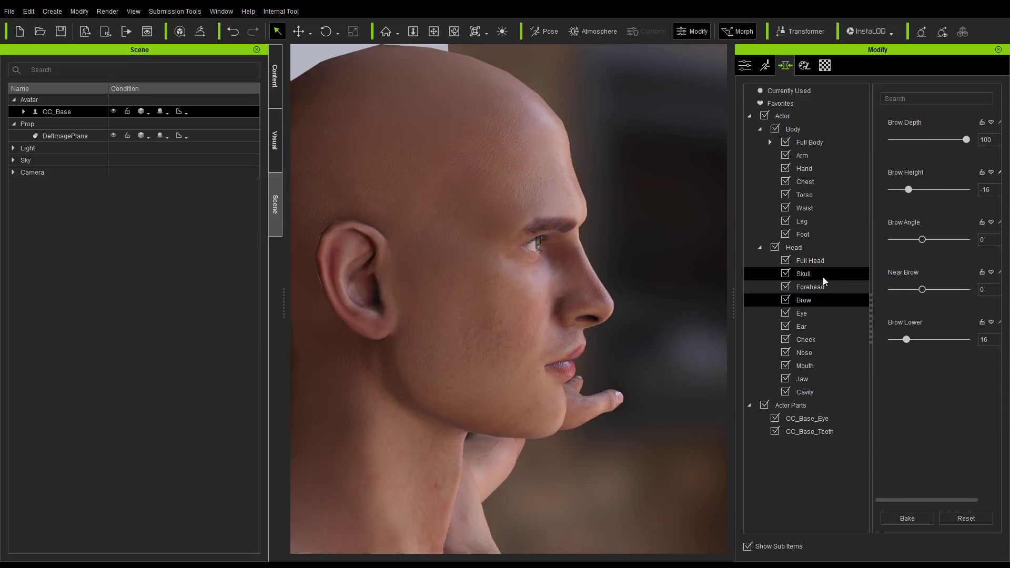
left_click(817, 354)
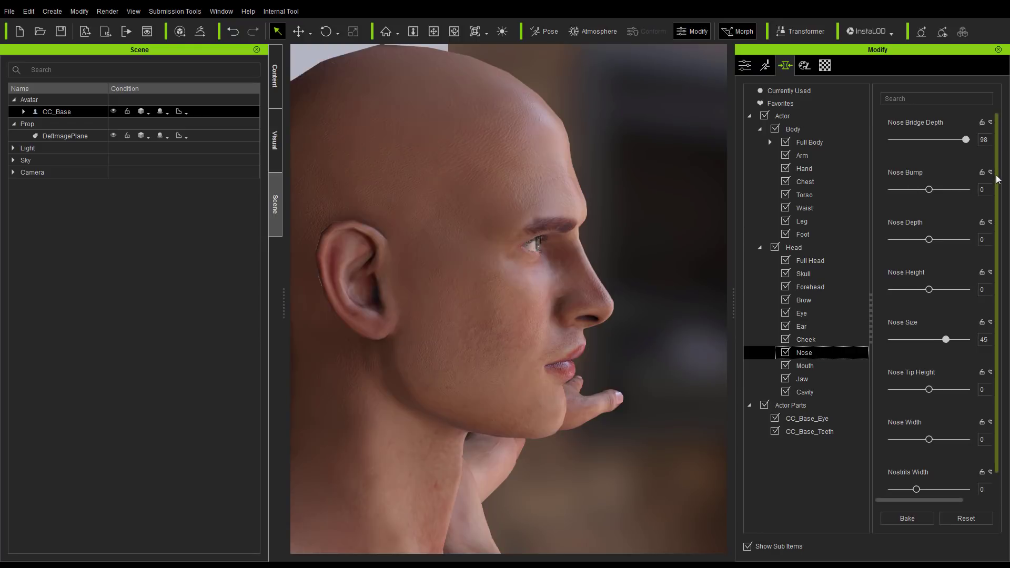
Set the avatar's Nose Bump to 100, keeping Nose Height at 0
scroll(946, 184, "down", 1)
left_click_drag(929, 182, 971, 182)
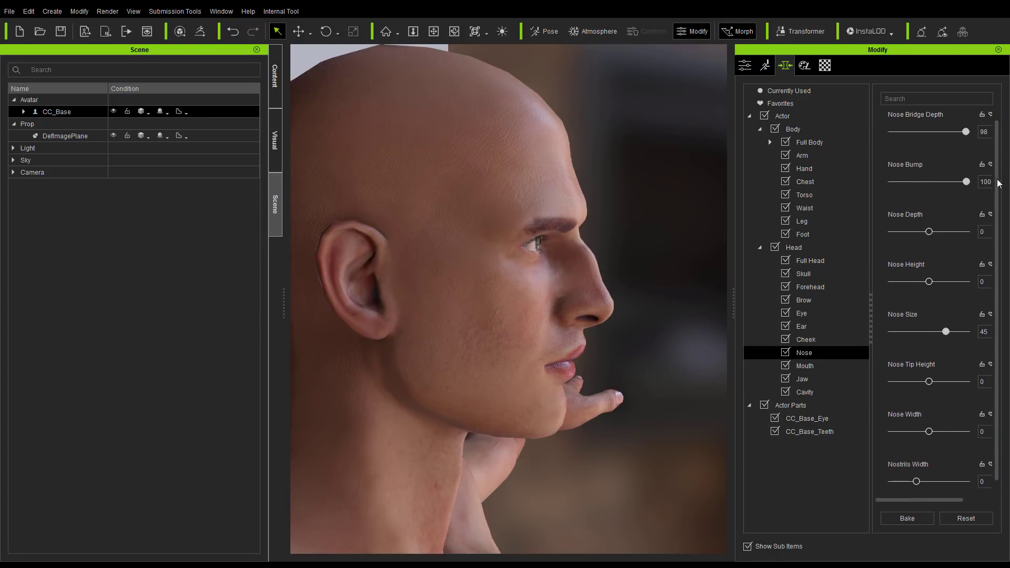
scroll(942, 221, "down", 1)
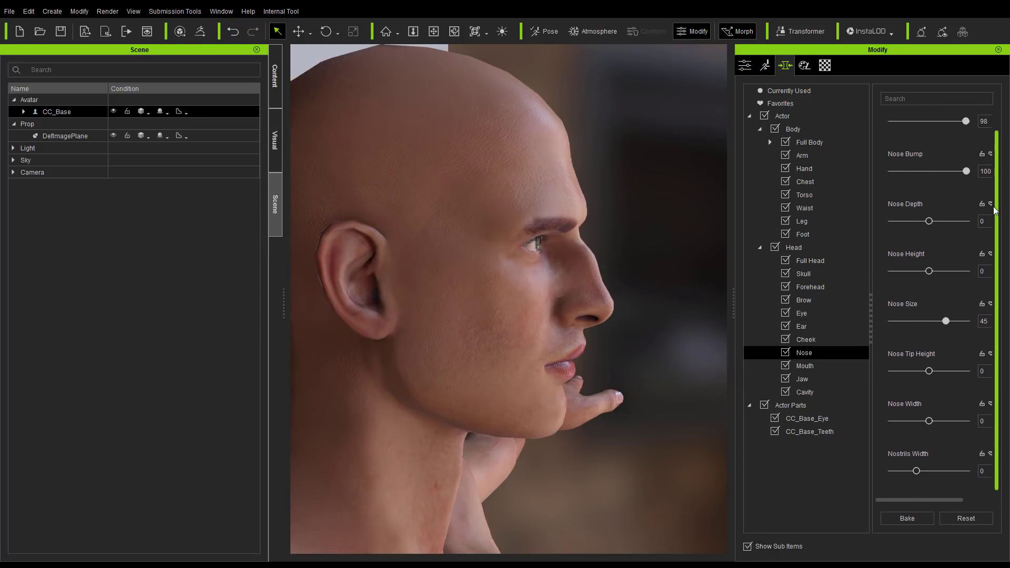
mouse_move(945, 272)
left_mouse_down()
mouse_move(913, 263)
mouse_move(931, 263)
left_mouse_up()
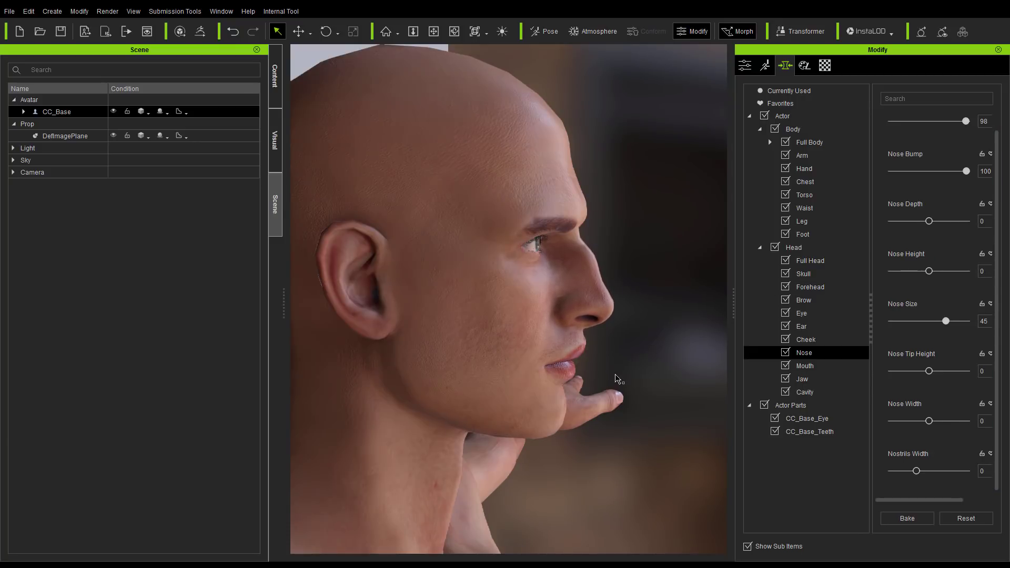
Push the avatar's mouth forward to Mouth Depth 89 and set the Jaw Angle to 97
middle_click_drag(571, 386, 562, 351)
left_click(554, 326)
left_click(532, 388)
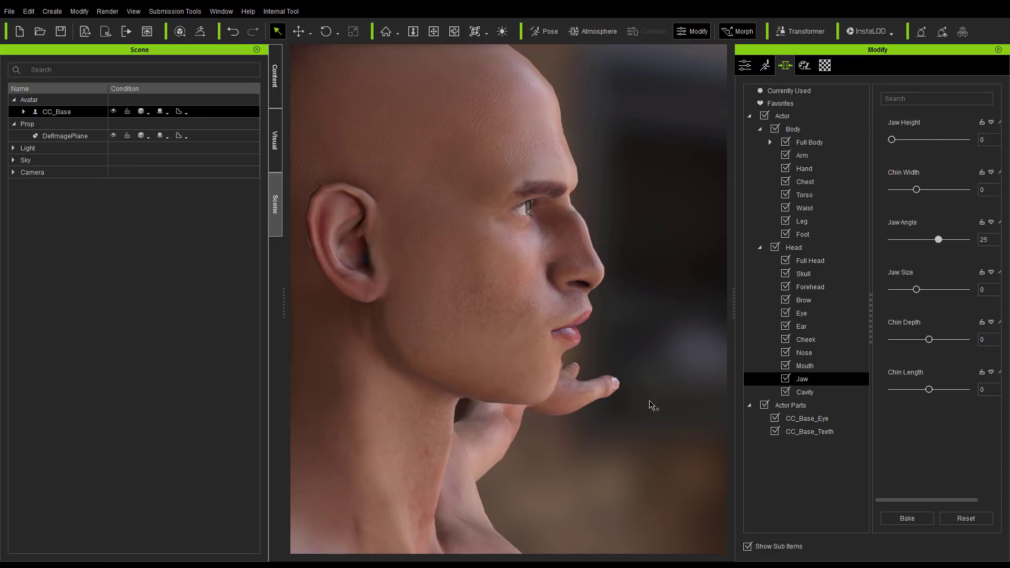
left_click_drag(809, 393, 846, 394)
Push the avatar's chin forward to Chin Depth 100 with a Chin Length of 19
middle_click_drag(613, 360, 616, 329)
right_click_drag(616, 329, 462, 341)
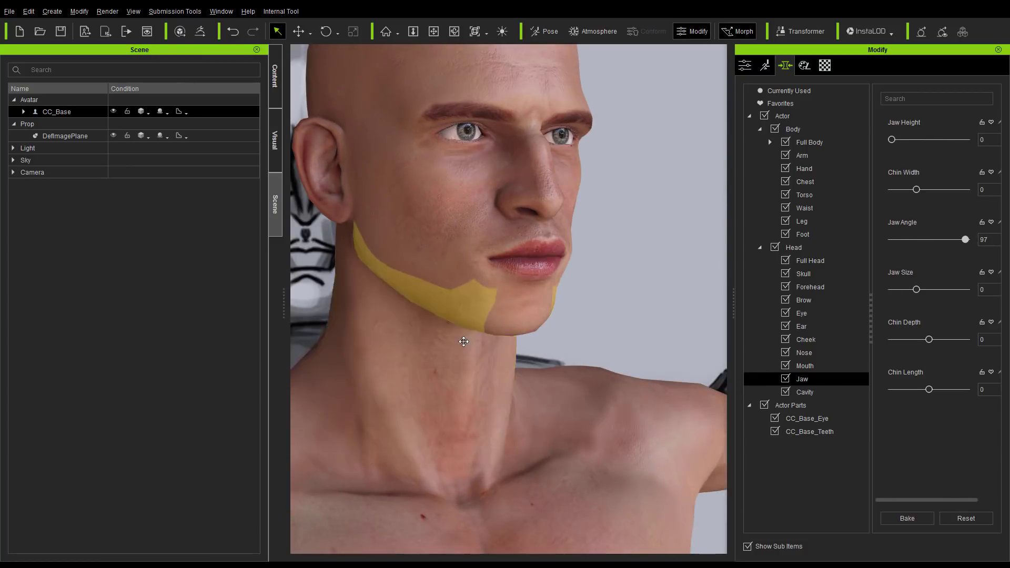
middle_click_drag(462, 340, 486, 368)
middle_click_drag(594, 356, 602, 365)
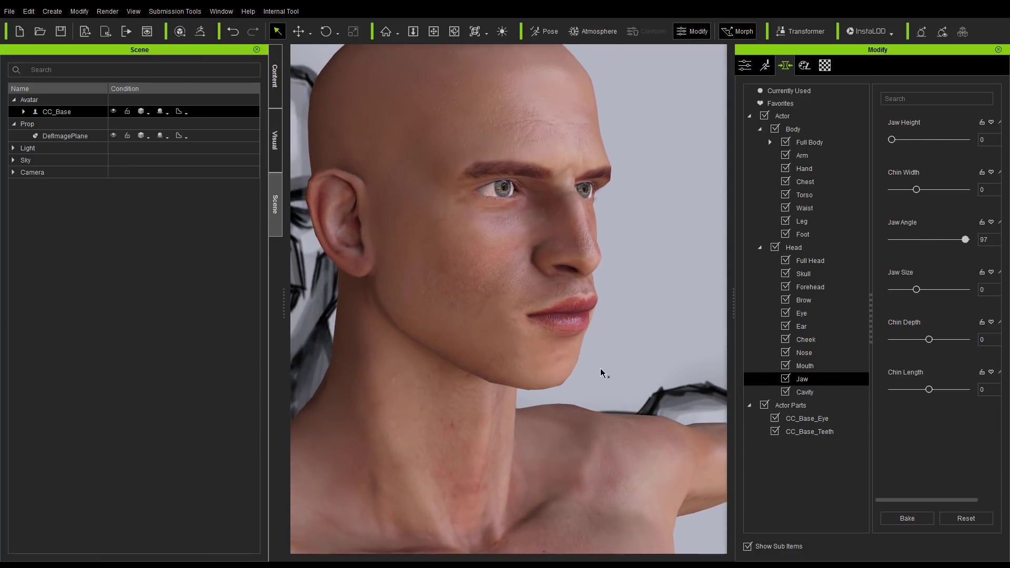
right_click_drag(593, 361, 721, 316)
left_click_drag(929, 390, 1008, 347)
middle_click_drag(646, 303, 643, 320)
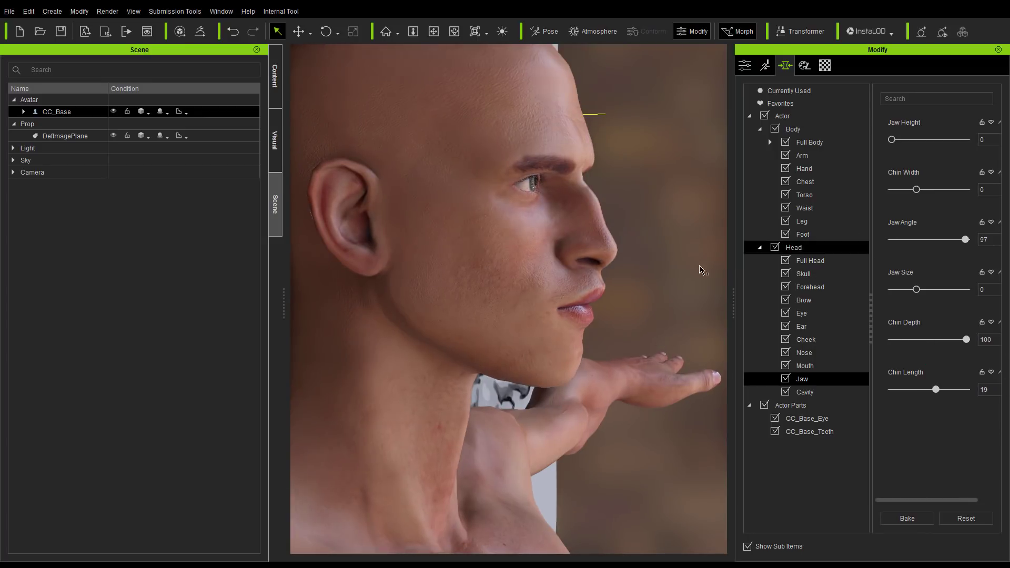
Adjust the avatar's mouth to Mouth Depth 100 and Lip Tone 21
left_click(584, 300)
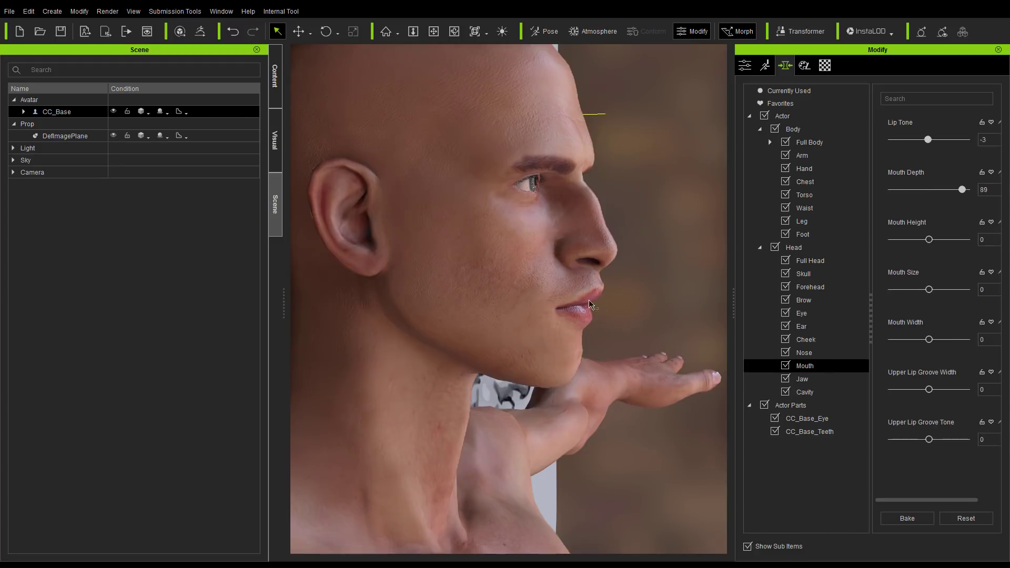
left_click_drag(592, 286, 1008, 349)
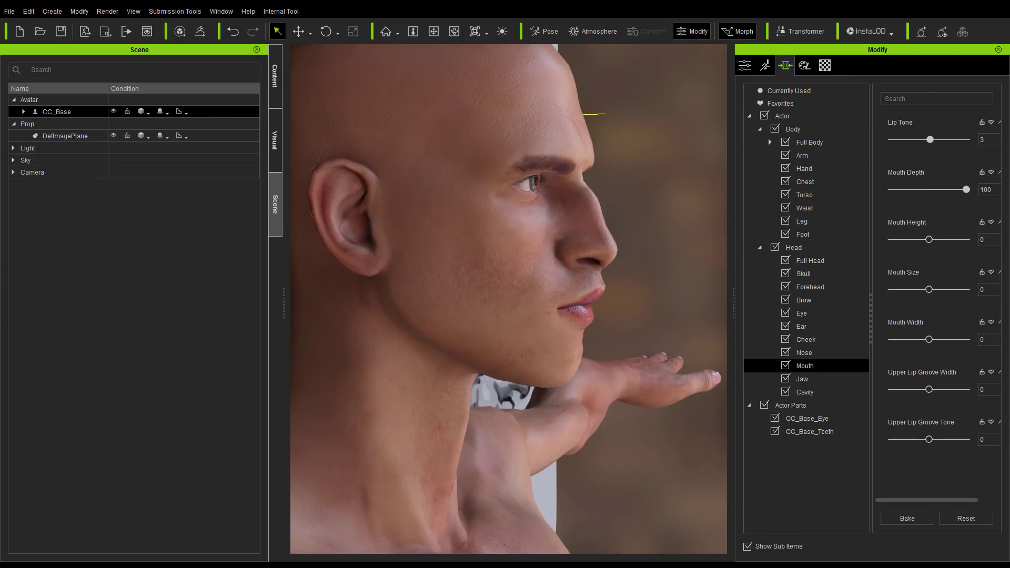
right_click_drag(658, 285, 551, 311)
left_click_drag(551, 310, 551, 346)
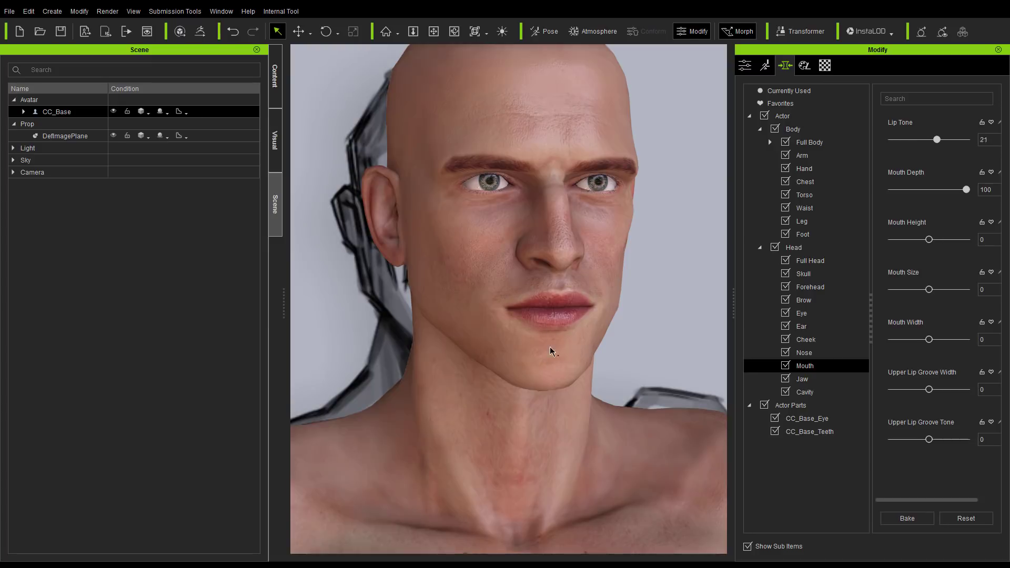
left_click_drag(553, 242, 542, 310)
Hollow the avatar's cheeks to a Cheek Sink of 75
right_click_drag(545, 314, 436, 329)
scroll(444, 349, "down", 3)
left_click(436, 327)
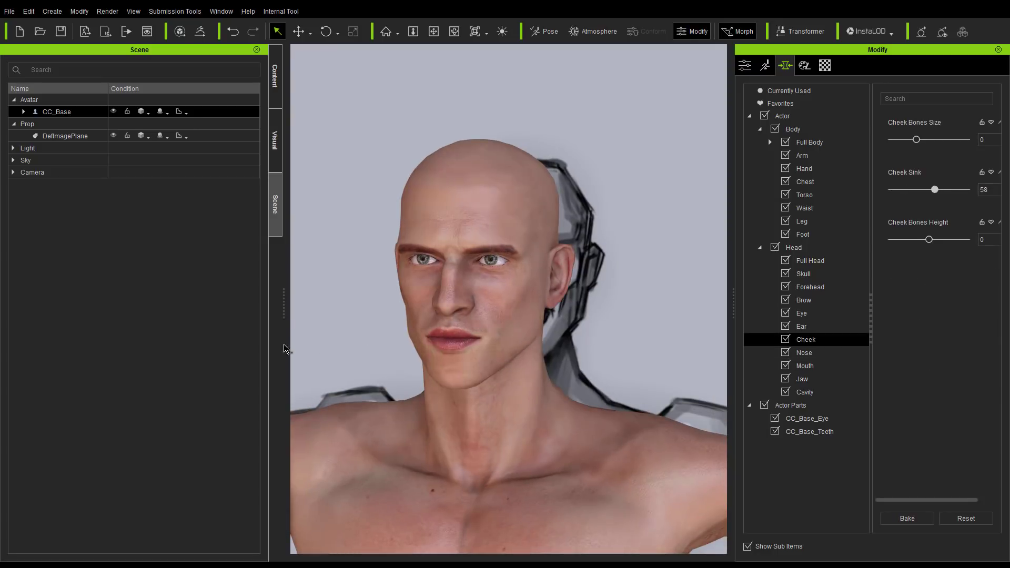
left_click_drag(284, 345, 227, 339)
right_click_drag(502, 318, 567, 330)
left_click_drag(480, 354, 456, 351)
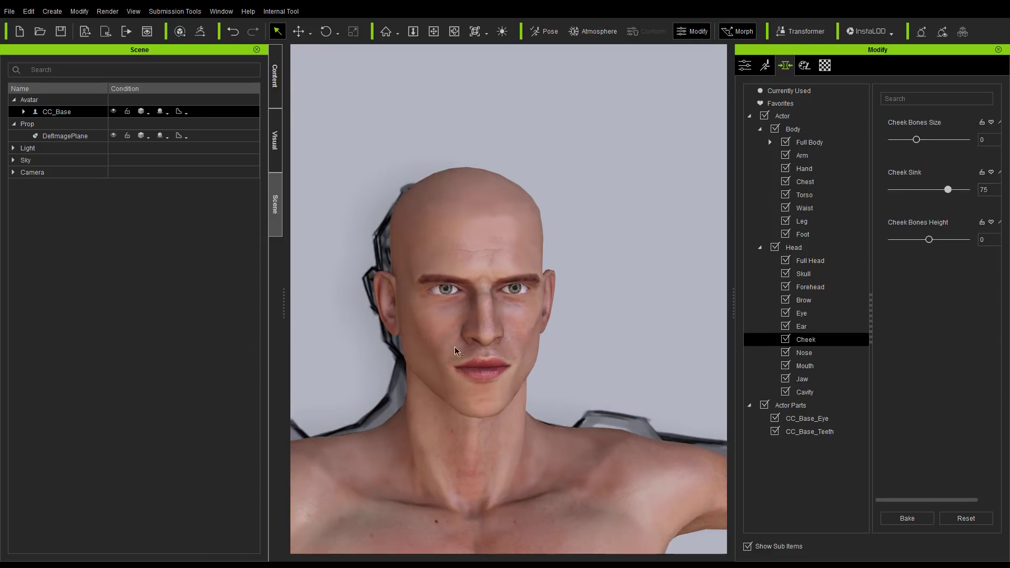
Shape the avatar's brow to Near Brow -26 and Brow Lower 15, and set the Brow Height to -1
right_click_drag(473, 301, 640, 296)
left_click_drag(563, 279, 620, 271)
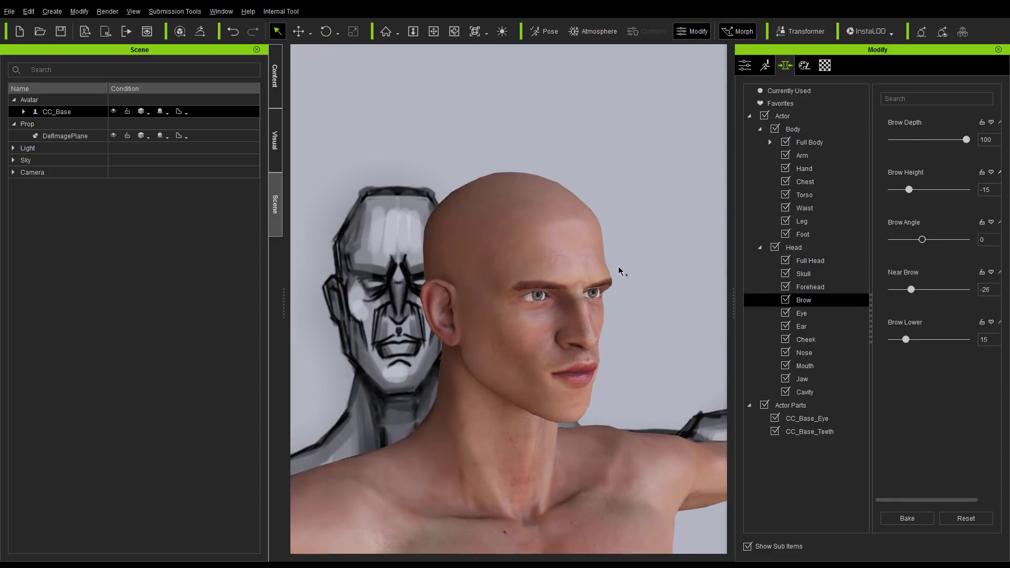
right_click_drag(620, 271, 659, 263)
scroll(659, 263, "up", 5)
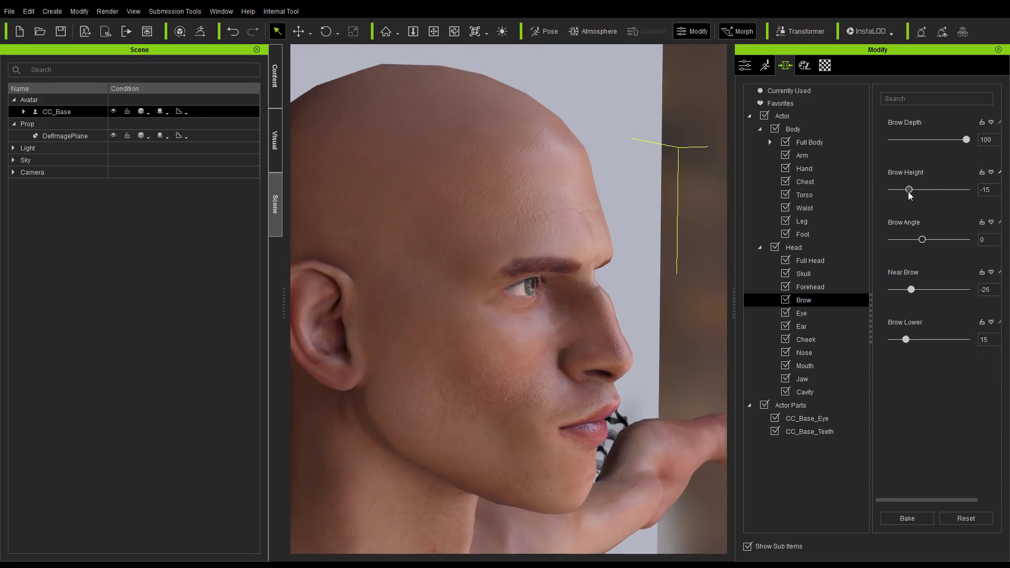
left_click_drag(909, 190, 918, 181)
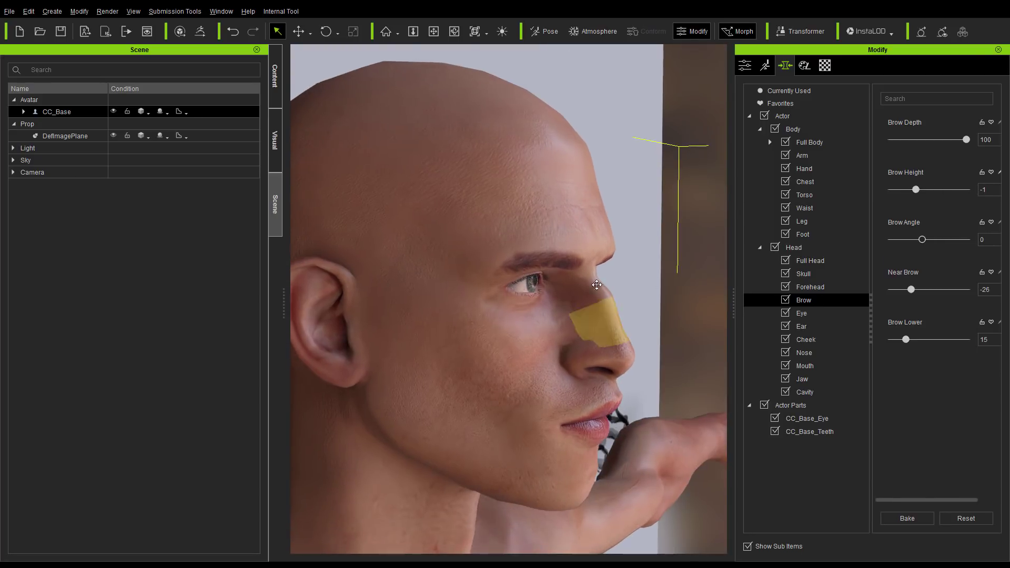
Pull the avatar's ears outward to an Ear Angle of 95
right_click_drag(596, 284, 501, 293)
scroll(502, 293, "down", 3)
right_click_drag(605, 286, 531, 284)
middle_click_drag(654, 268, 600, 276)
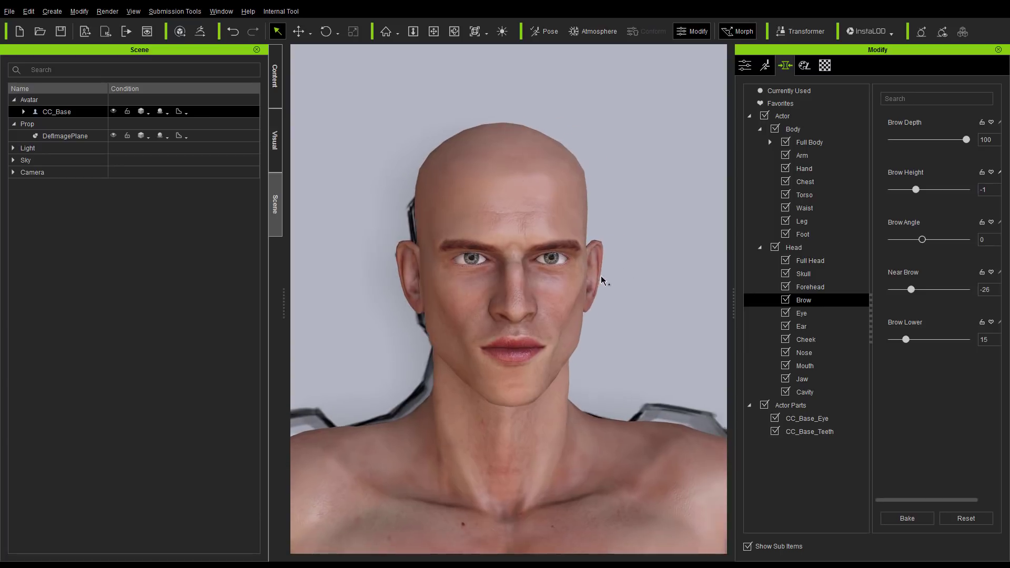
right_click_drag(601, 276, 537, 278)
left_click_drag(618, 277, 918, 381)
List all currently used morphs and bake them into the avatar
scroll(545, 396, "down", 5)
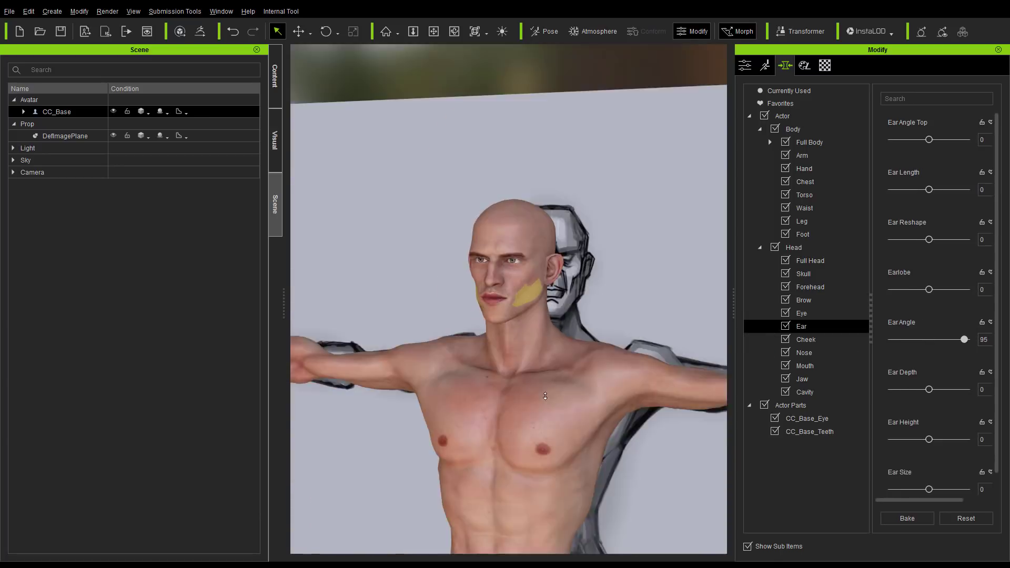
scroll(545, 396, "down", 3)
middle_click_drag(545, 396, 651, 311)
right_click_drag(652, 311, 620, 230)
scroll(617, 293, "down", 2)
right_click_drag(618, 293, 601, 347)
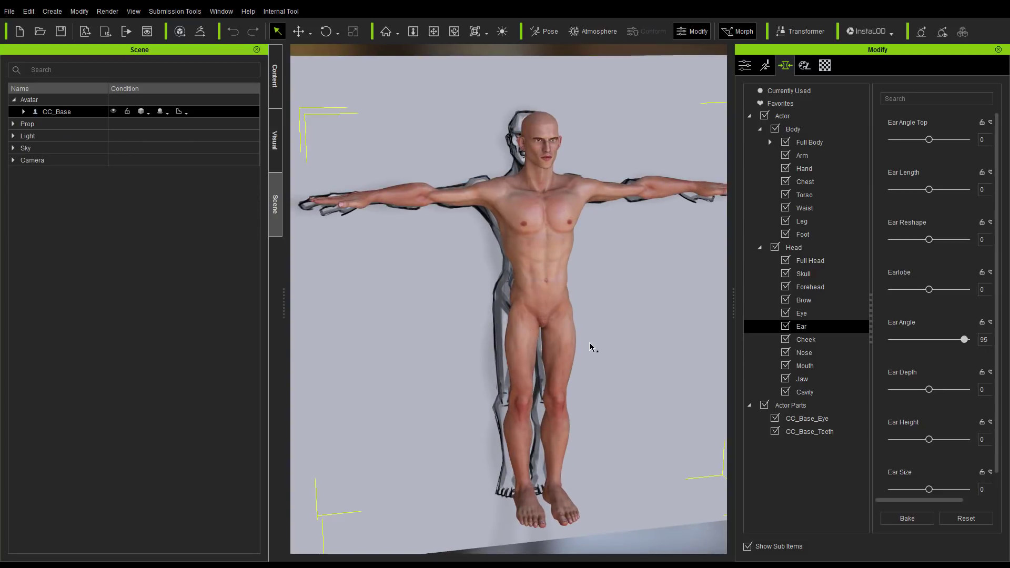
left_click(800, 92)
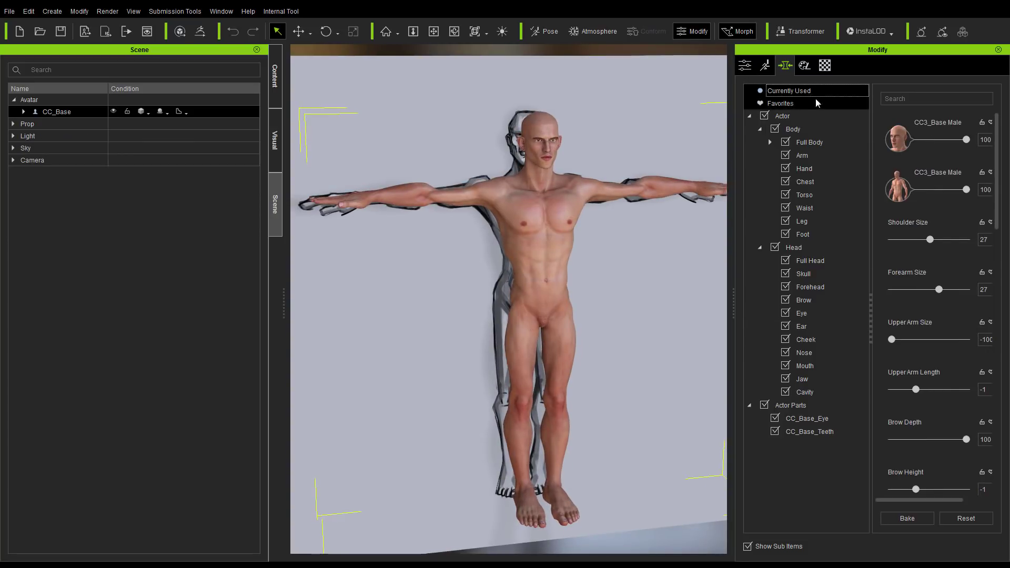
mouse_move(996, 141)
left_mouse_down()
mouse_move(996, 403)
mouse_move(995, 142)
left_mouse_up()
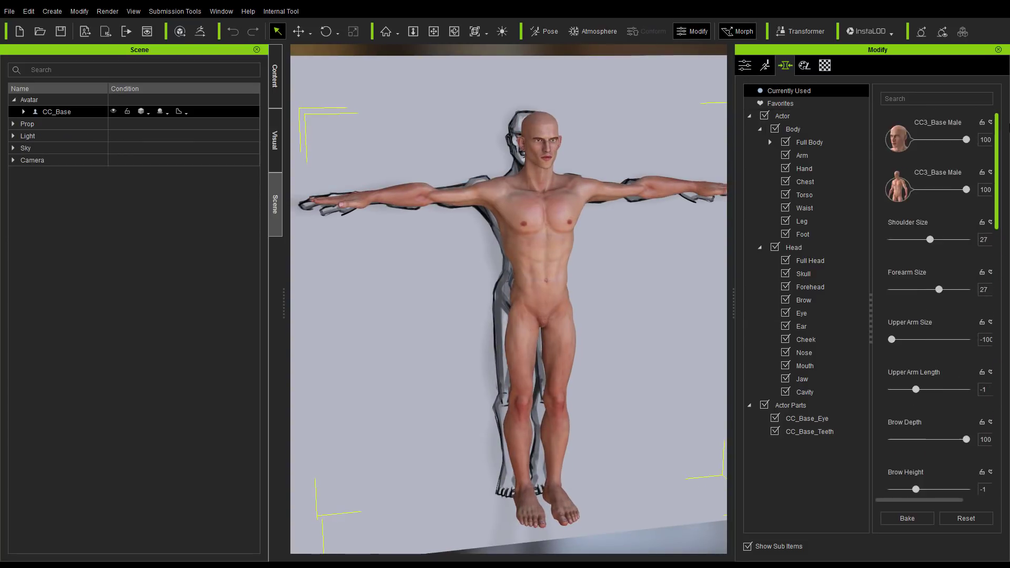
left_click(908, 519)
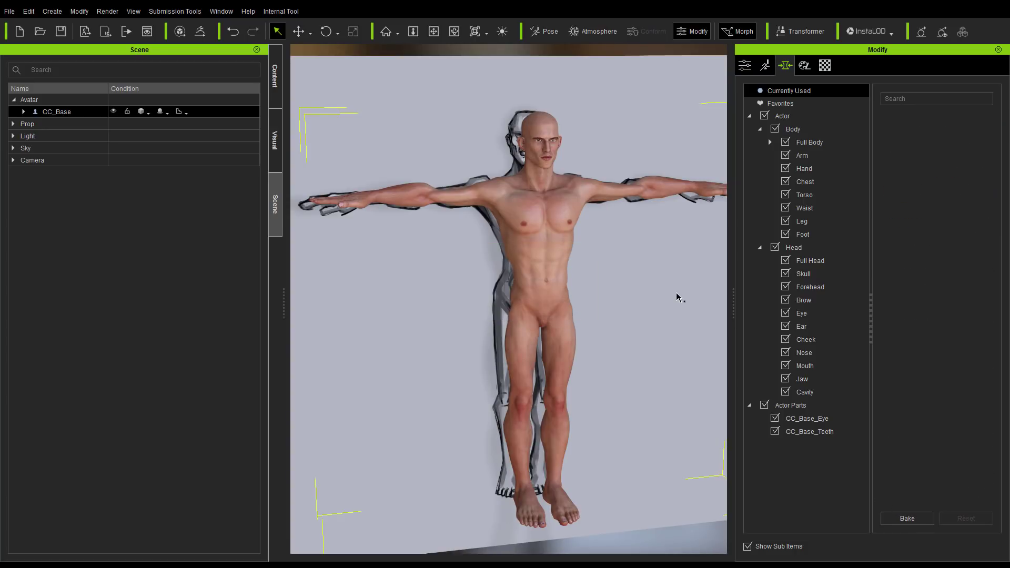
Set the baked avatar's Nose Bridge Depth to 34 and Nose Bump to 47
middle_click_drag(638, 218, 577, 261)
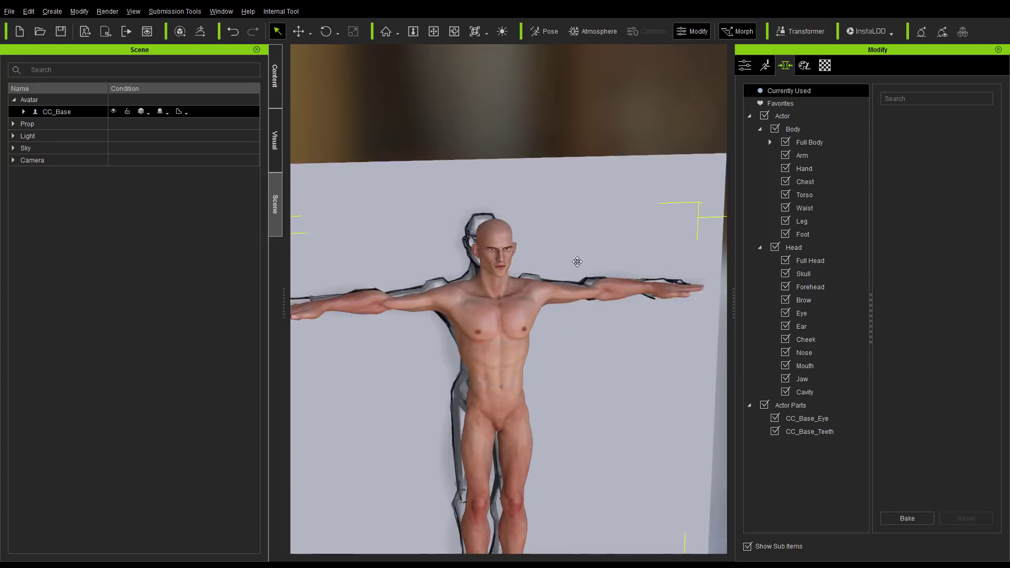
right_click_drag(577, 261, 608, 175)
scroll(595, 248, "up", 4)
scroll(608, 175, "up", 4)
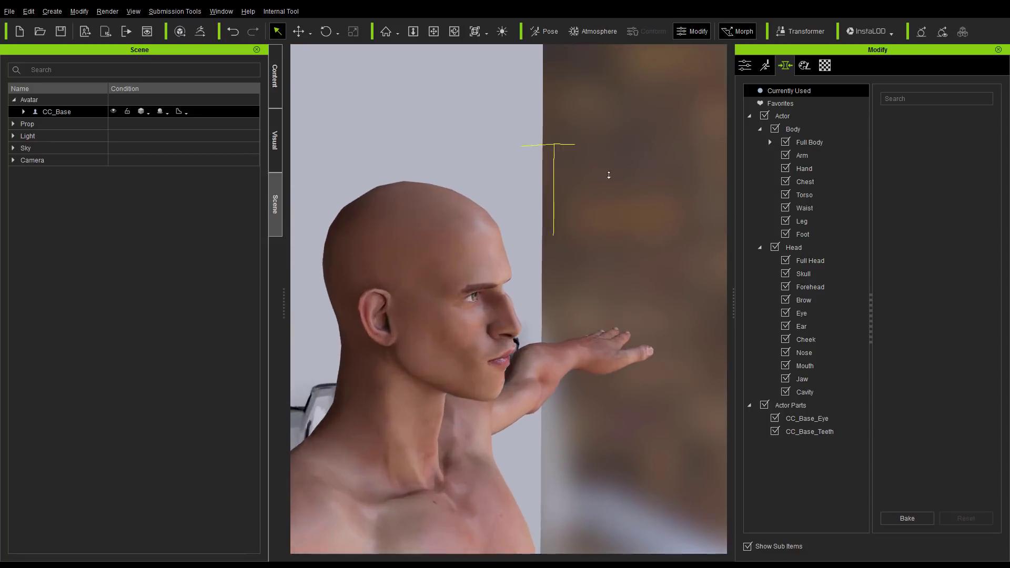
left_click(501, 312)
middle_click_drag(571, 266, 605, 226)
scroll(608, 225, "up", 3)
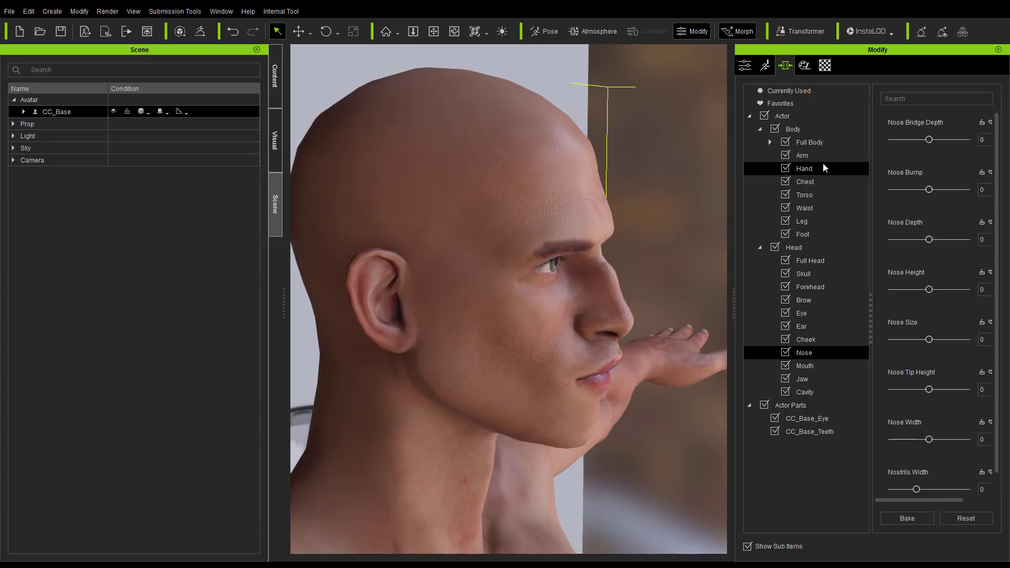
mouse_move(929, 140)
left_mouse_down()
mouse_move(968, 138)
mouse_move(942, 139)
left_mouse_up()
left_click_drag(929, 189, 944, 191)
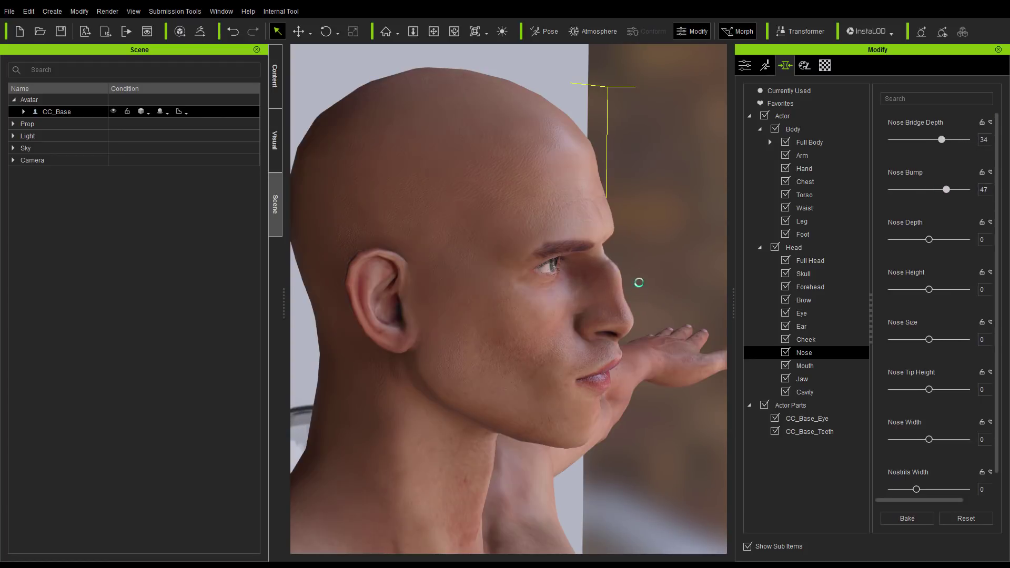
Push the baked avatar's brow forward to a Brow Depth of 97
middle_click_drag(677, 227, 704, 221)
left_click_drag(631, 229, 893, 257)
middle_click_drag(573, 279, 609, 256)
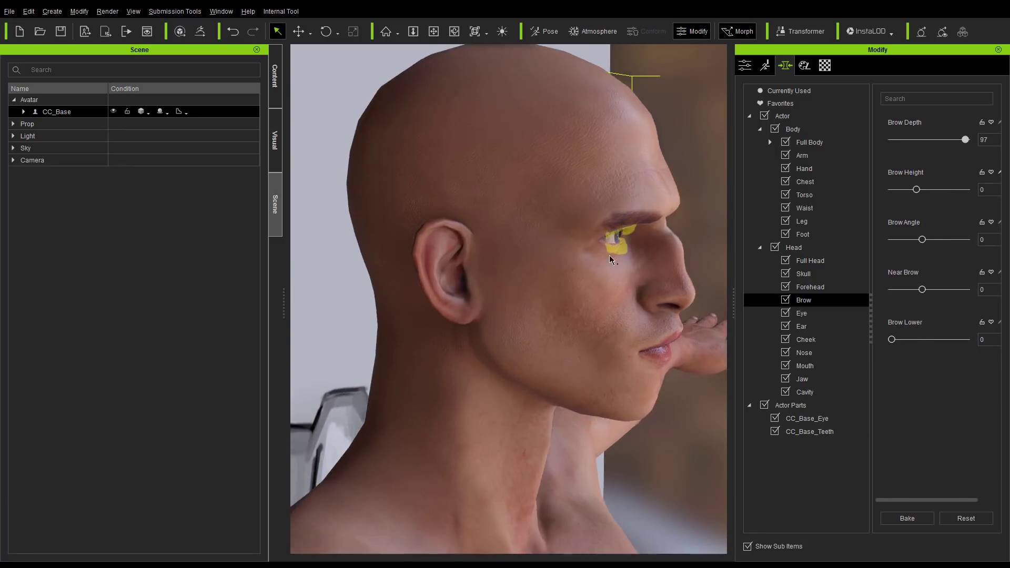
Enlarge and spread the avatar's ears to Ear Size 11 and Ear Angle 98
left_click(768, 327)
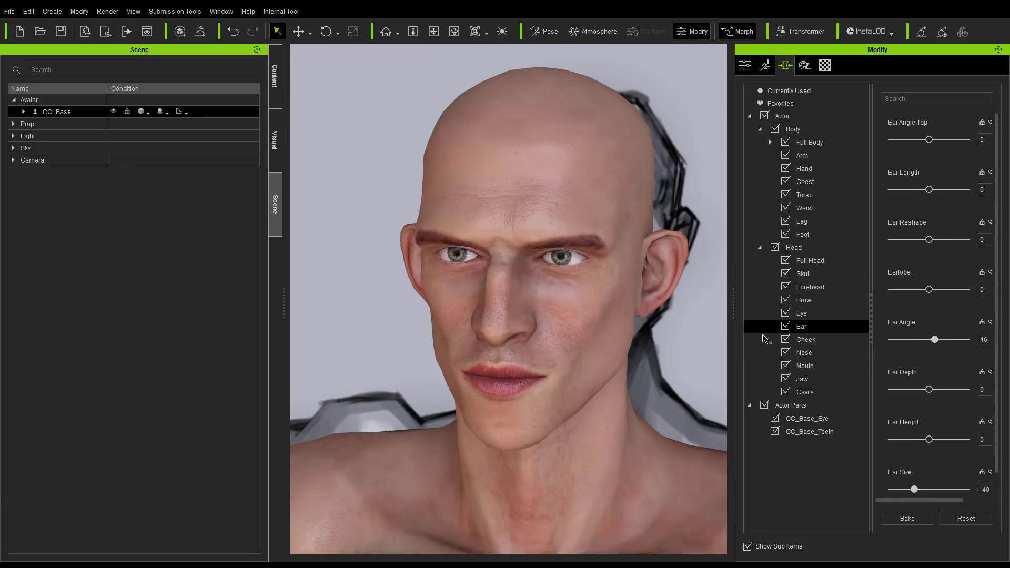
left_click_drag(763, 335, 791, 298)
left_click_drag(693, 273, 926, 376)
Sink the baked avatar's cheeks to a Cheek Sink of 98
middle_click_drag(644, 326, 644, 315)
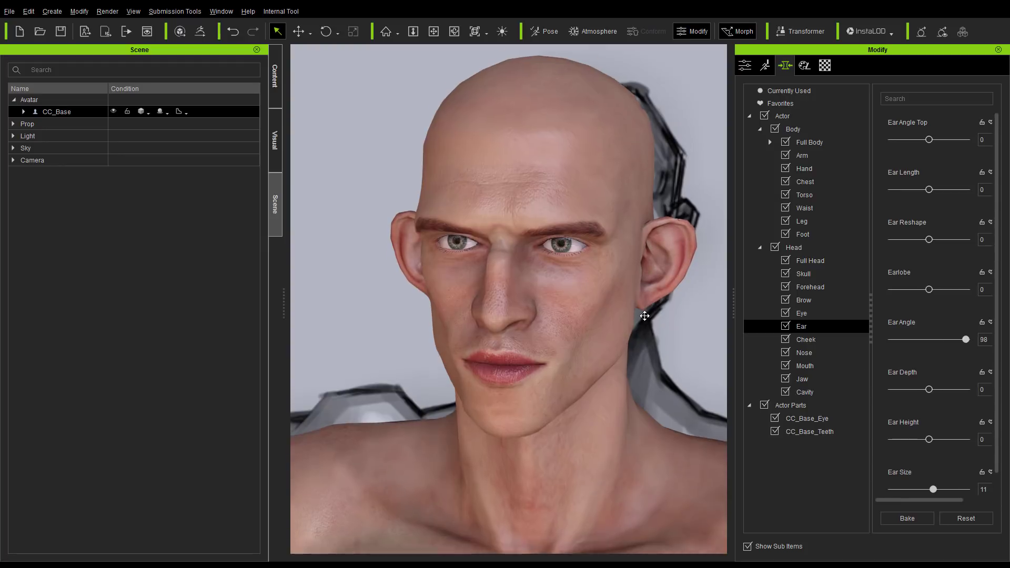
right_click_drag(645, 315, 602, 302)
middle_click_drag(408, 275, 444, 321)
right_click_drag(444, 320, 512, 352)
left_click(519, 350)
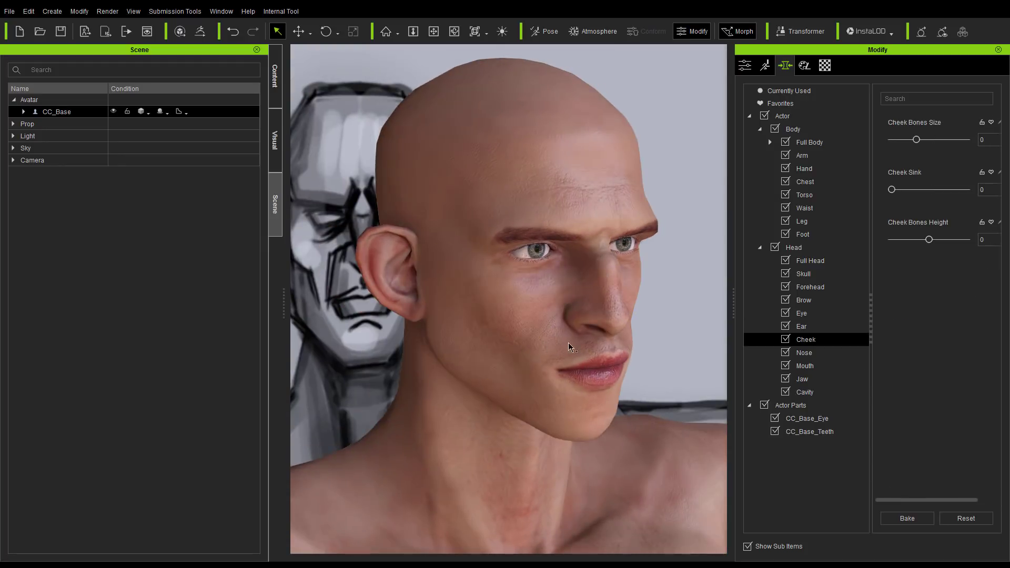
left_click_drag(600, 342, 465, 378)
middle_click_drag(568, 400, 571, 339)
right_click_drag(621, 337, 542, 337)
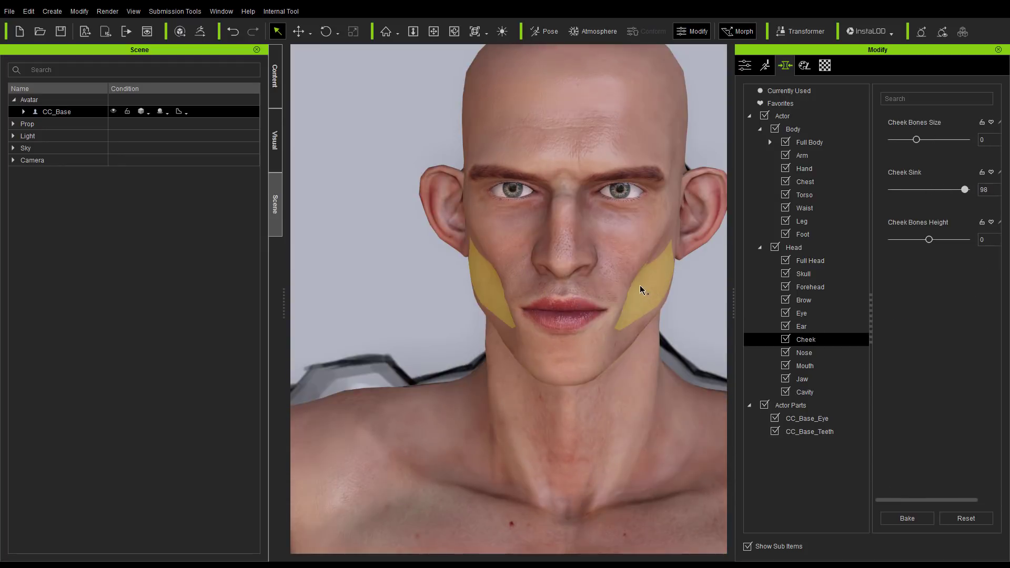
Push the baked avatar's chin to a Chin Depth of 94
middle_click_drag(558, 253, 525, 299)
right_click_drag(597, 323, 515, 339)
left_click(503, 343)
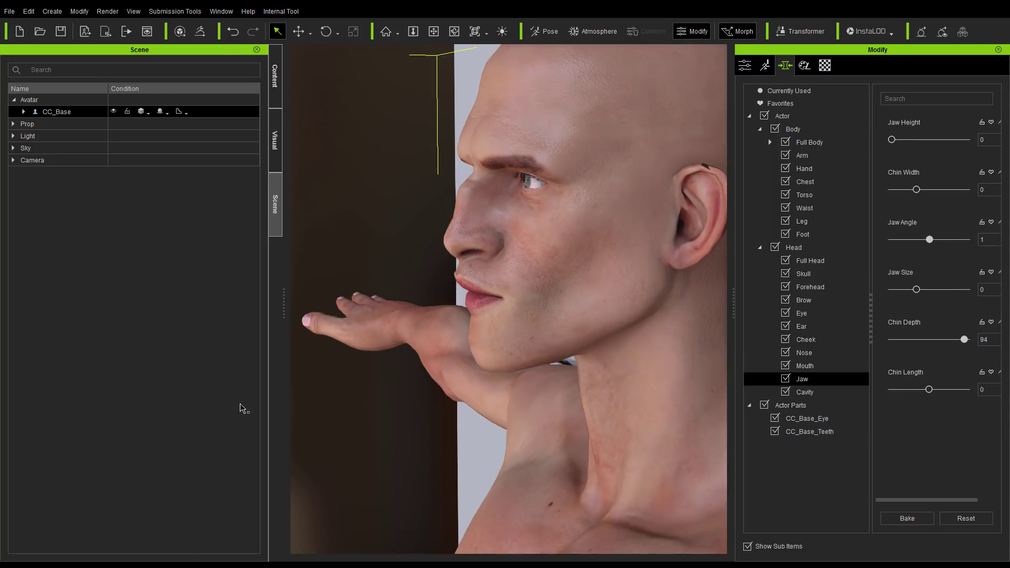
Enlarge the avatar's mouth to a Mouth Size of 36
right_click_drag(313, 361, 627, 314)
left_click(602, 309)
left_click_drag(601, 309, 620, 301)
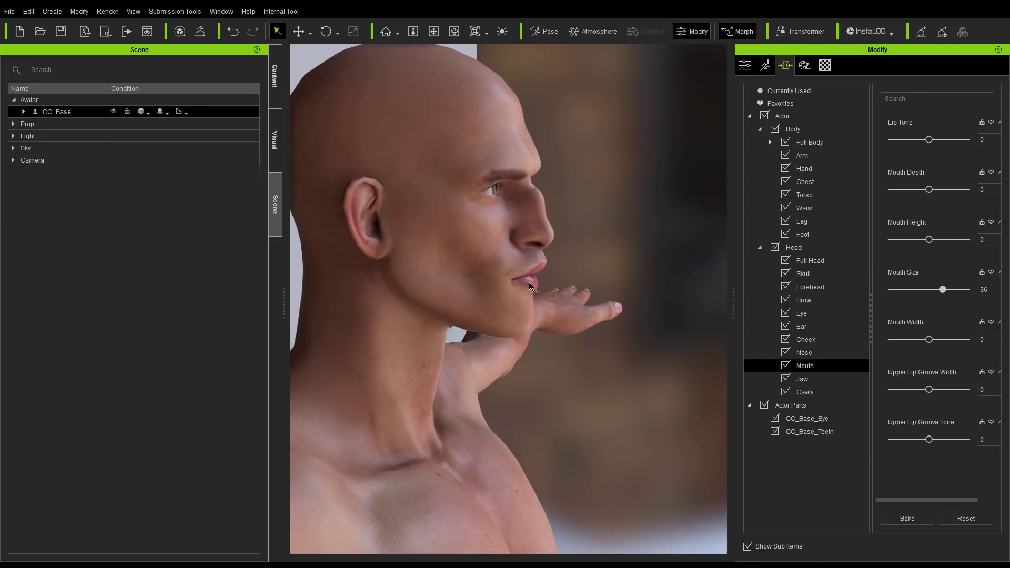
Bring the avatar's mouth forward and lower it with Mouth Depth 42 and Mouth Height -20
left_click(540, 243)
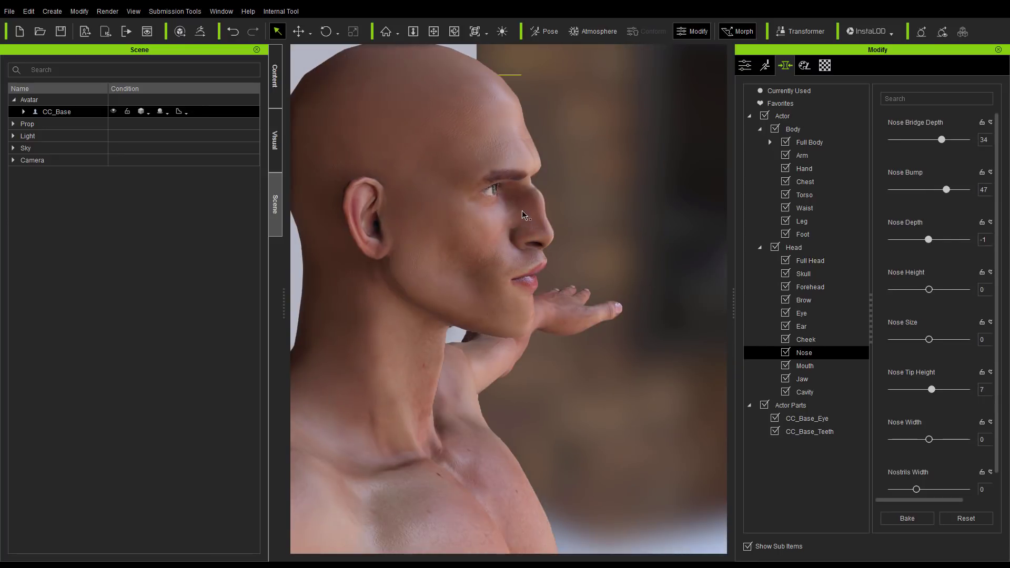
left_click(523, 279)
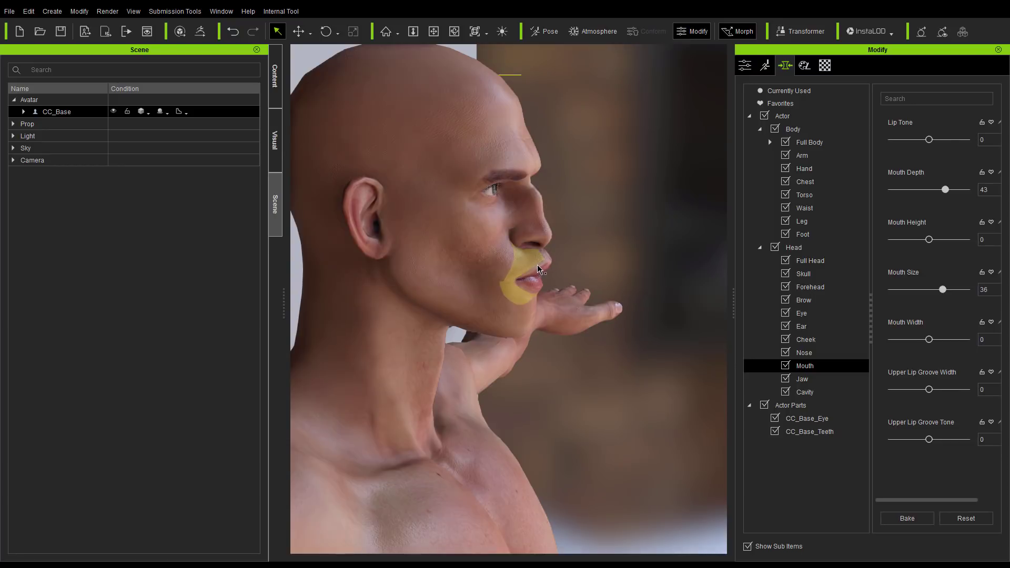
left_click_drag(538, 268, 532, 343)
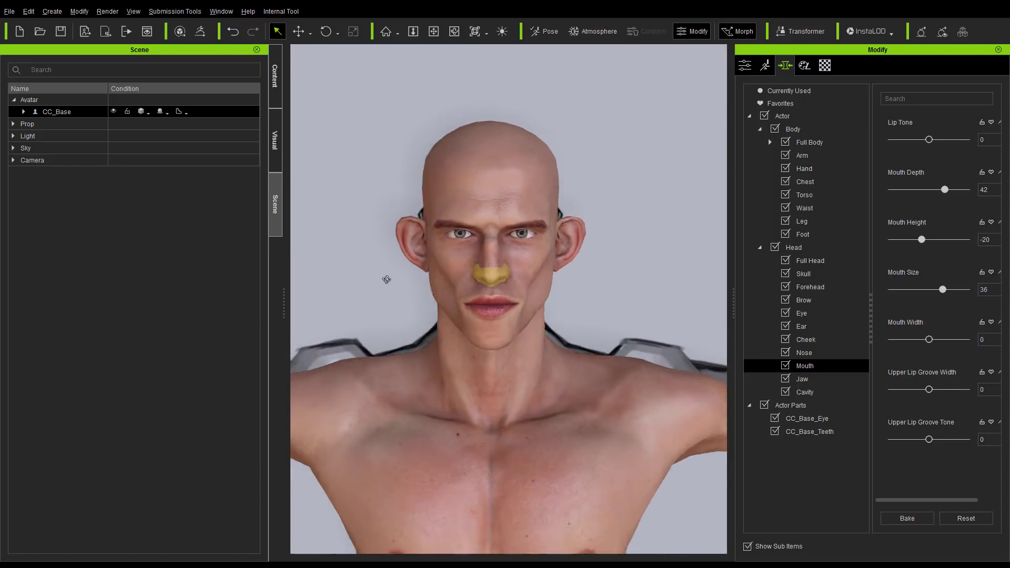
Pull the avatar's nose back toward the face to a Nose Depth of -34
left_click(475, 273)
left_click_drag(475, 248, 474, 243)
middle_click_drag(529, 295, 530, 258)
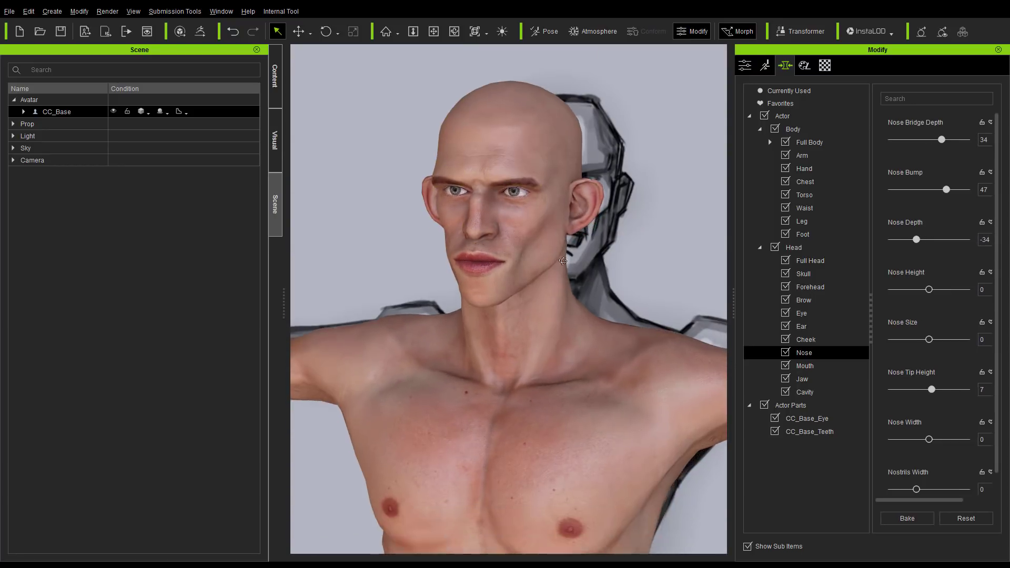
Slim the avatar's thighs to a Thigh Size of -100
right_click_drag(530, 258, 621, 253)
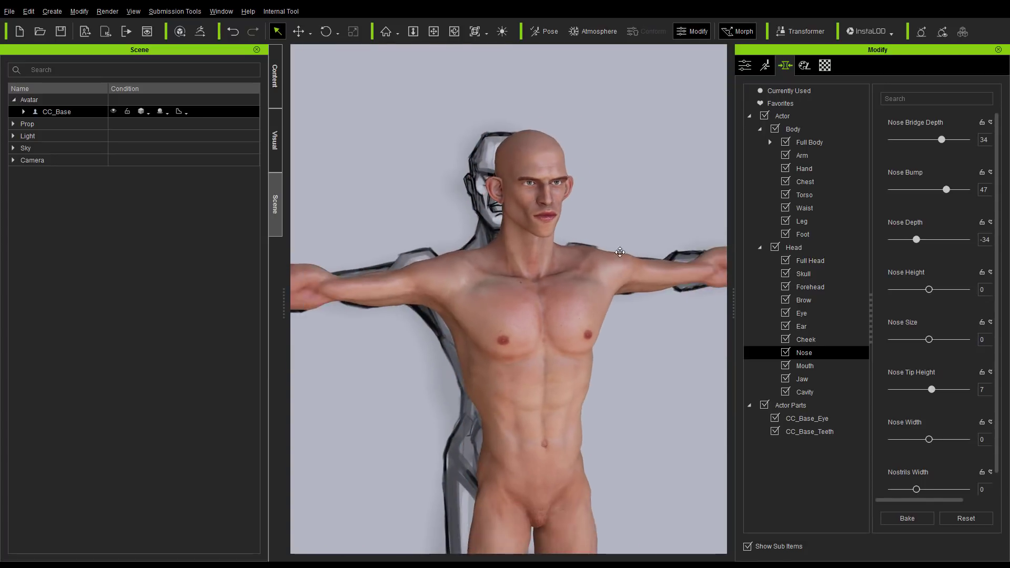
middle_click_drag(620, 253, 620, 189)
left_click(498, 374)
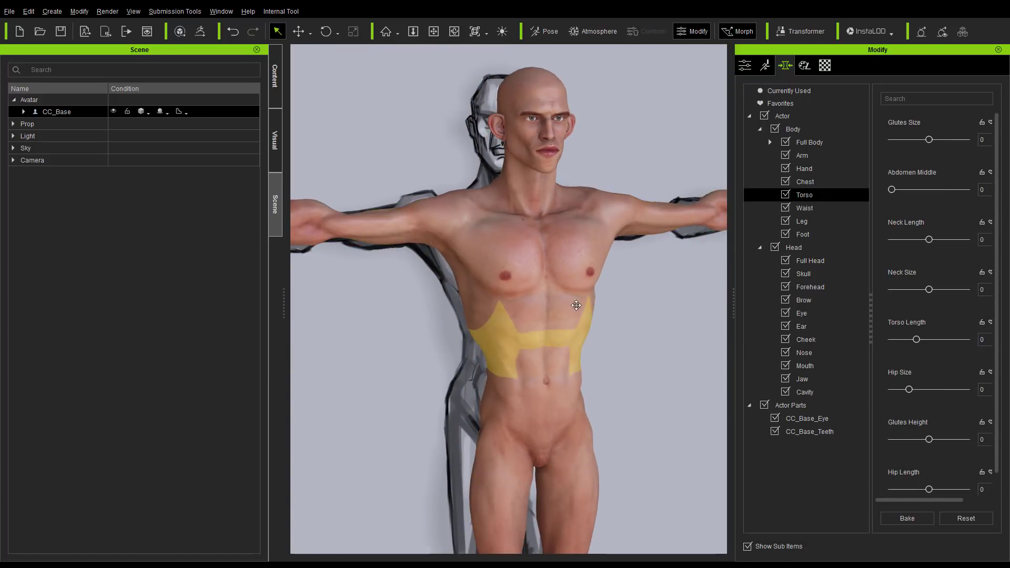
right_click_drag(575, 304, 509, 363)
middle_click_drag(509, 363, 500, 223)
left_click(557, 358)
left_click_drag(557, 357, 318, 387)
scroll(363, 279, "down", 5)
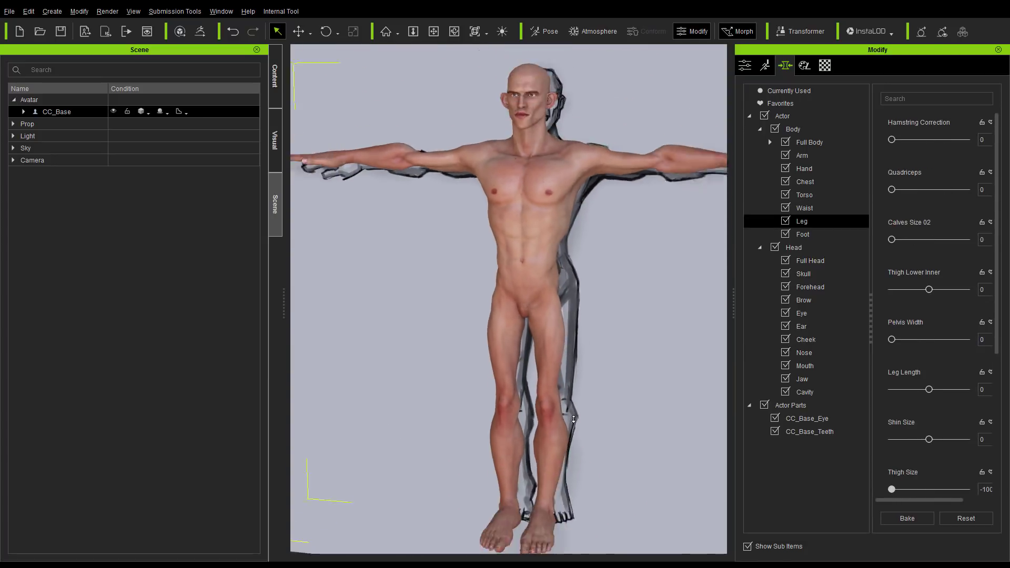
Adjust the avatar's hands to a Hand Thickness of 100 and a Hand Scale of 6
right_click_drag(368, 282, 586, 275)
middle_click_drag(586, 275, 597, 336)
middle_click_drag(655, 301, 626, 231)
right_click_drag(626, 232, 410, 315)
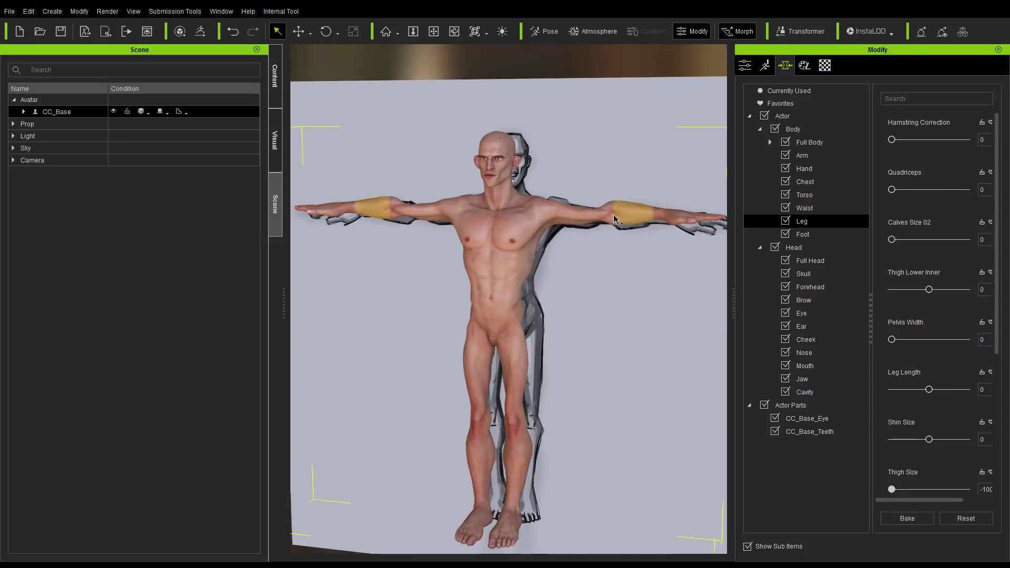
left_click(615, 213)
right_click_drag(588, 170, 637, 268)
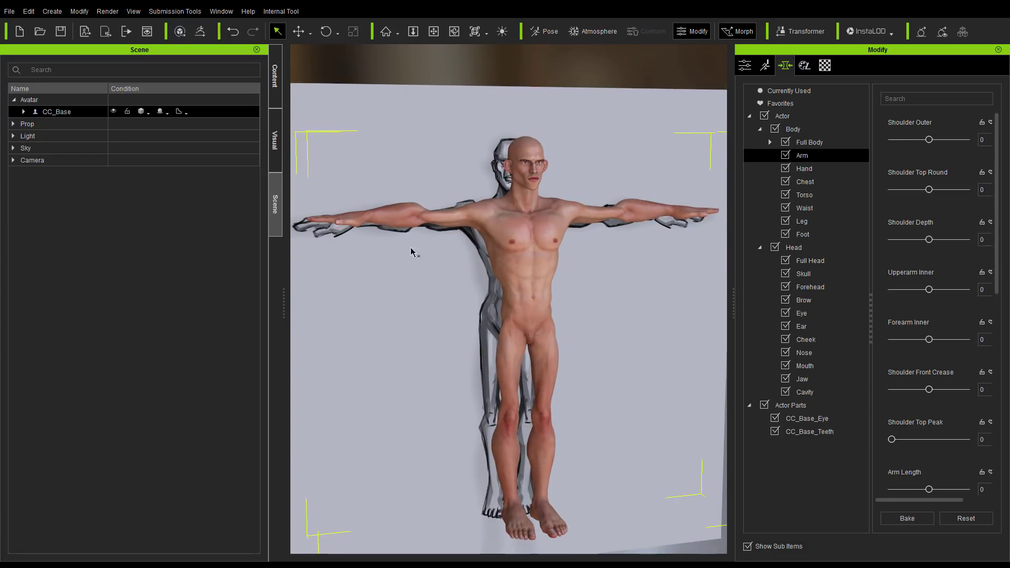
middle_click_drag(420, 274, 487, 318)
right_click_drag(487, 317, 479, 298)
mouse_move(468, 298)
left_mouse_down()
mouse_move(466, 250)
mouse_move(463, 289)
left_mouse_up()
right_click_drag(444, 169, 452, 194)
mouse_move(459, 228)
right_mouse_down()
mouse_move(457, 247)
mouse_move(467, 227)
right_mouse_up()
left_click_drag(483, 281, 488, 263)
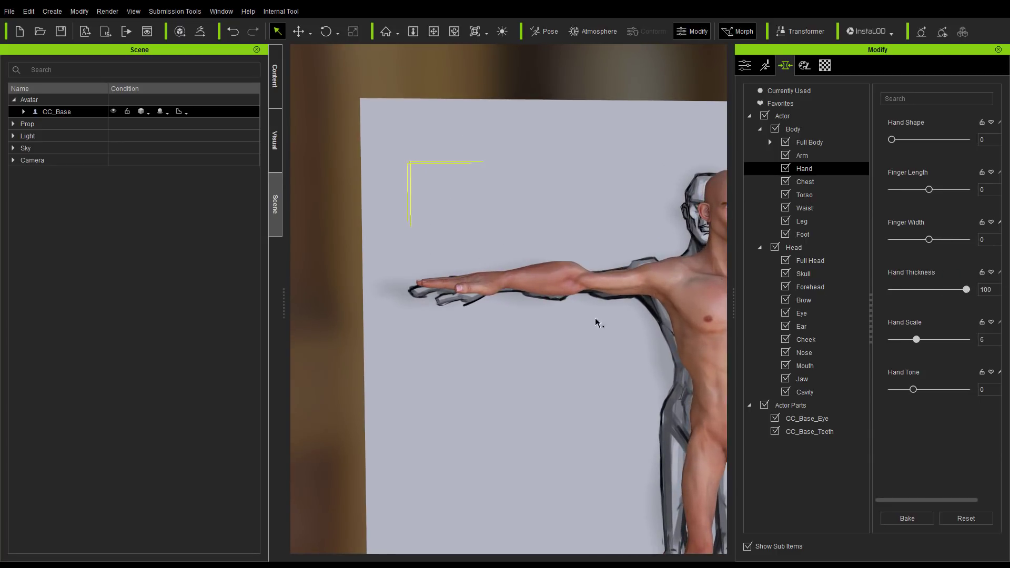
Lengthen the avatar's neck to a Neck Length of 4
middle_click_drag(595, 322, 480, 255)
scroll(480, 255, "down", 2)
right_click_drag(510, 288, 476, 300)
middle_click_drag(476, 299, 428, 323)
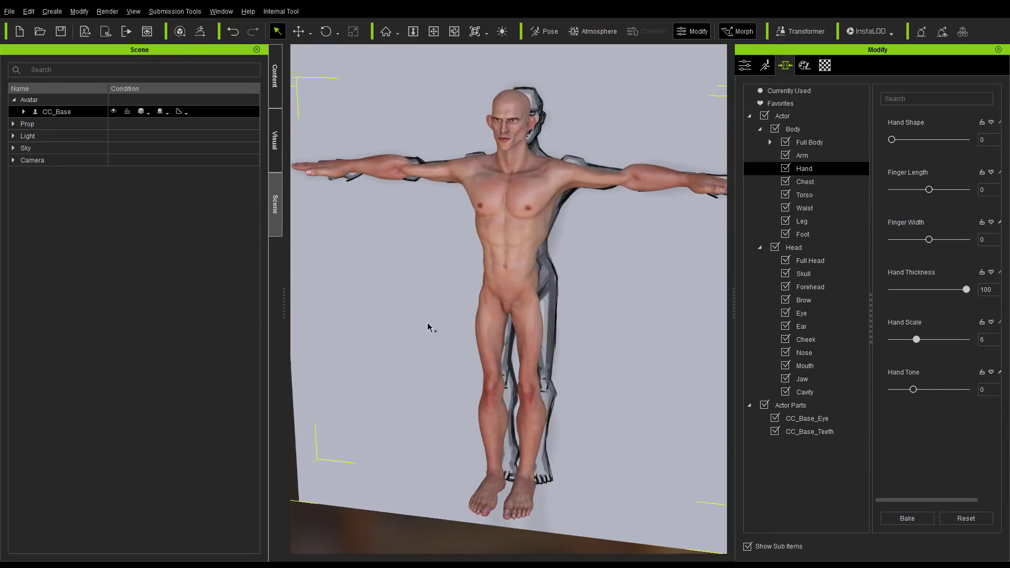
right_click_drag(434, 296, 436, 315)
middle_click_drag(437, 315, 422, 326)
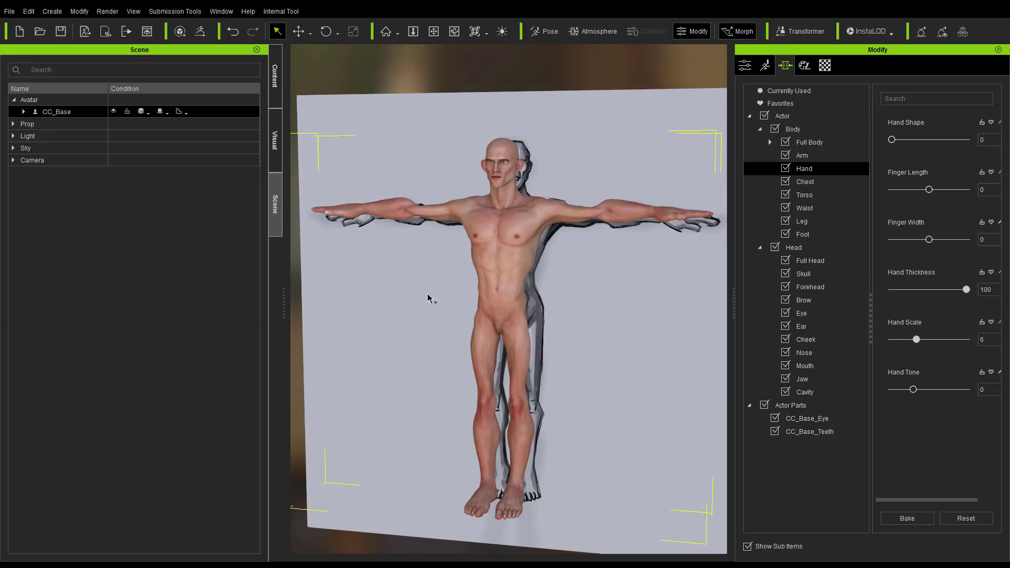
left_click(506, 187)
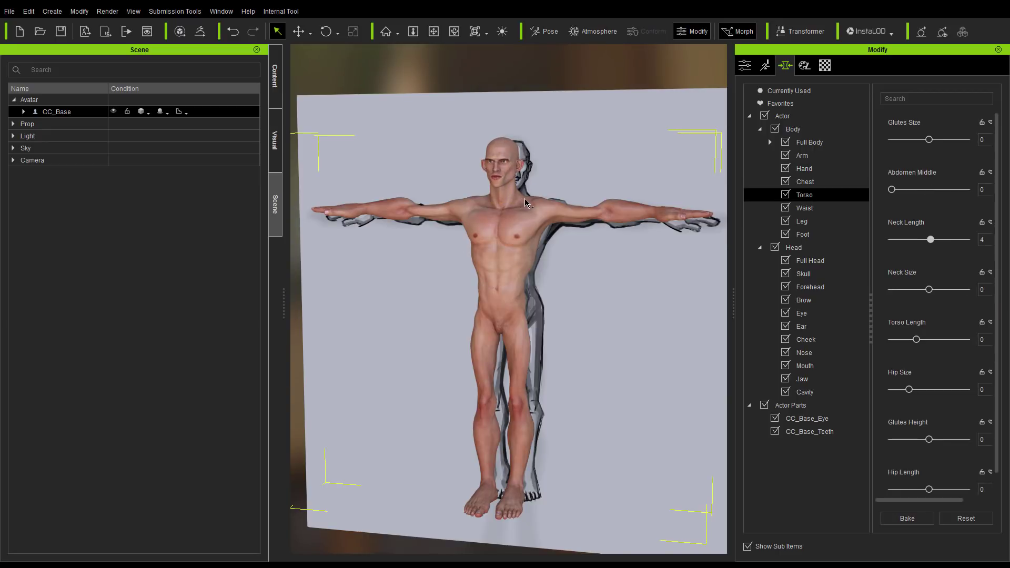
Look through the Full Body morph category, search the torso morphs for "bac", and clear the search
left_click(770, 143)
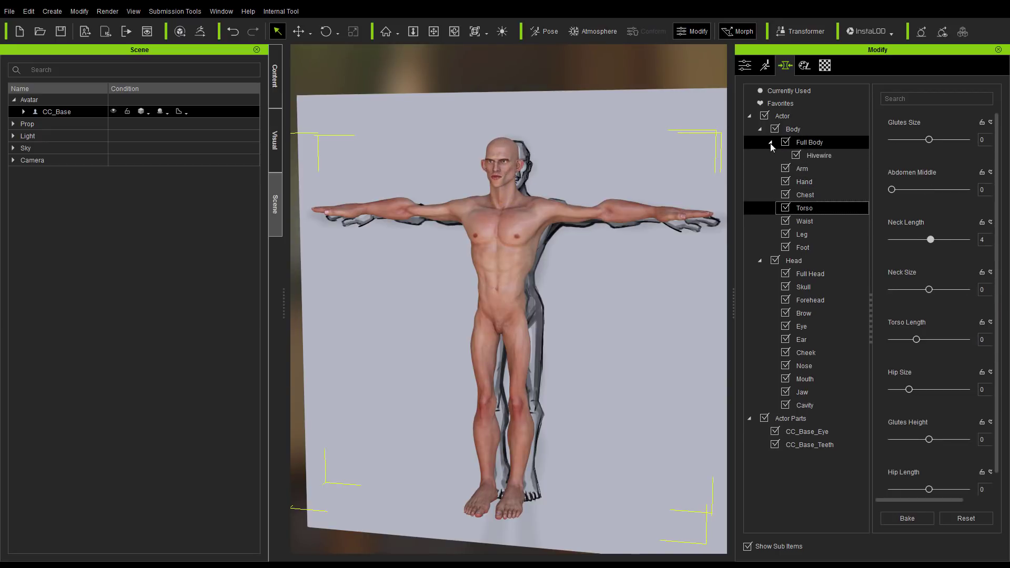
left_click(770, 143)
left_click(885, 99)
type("bac")
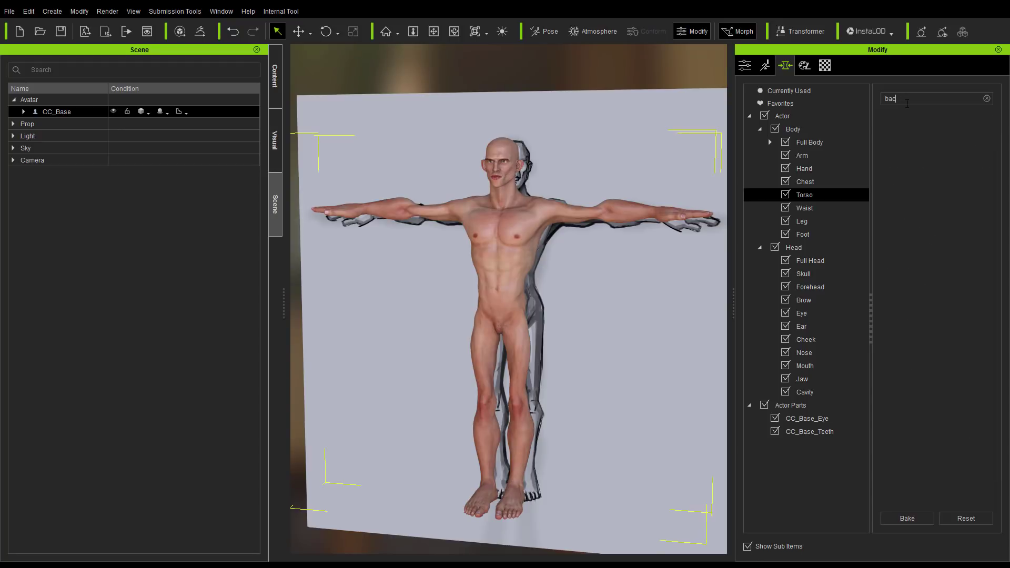
key("BackSpace")
key("BackSpace")
key("BackSpace")
Examine the avatar's upper back, neck and shoulders from the side, above and front against the concept drawing
right_click_drag(583, 216, 158, 273)
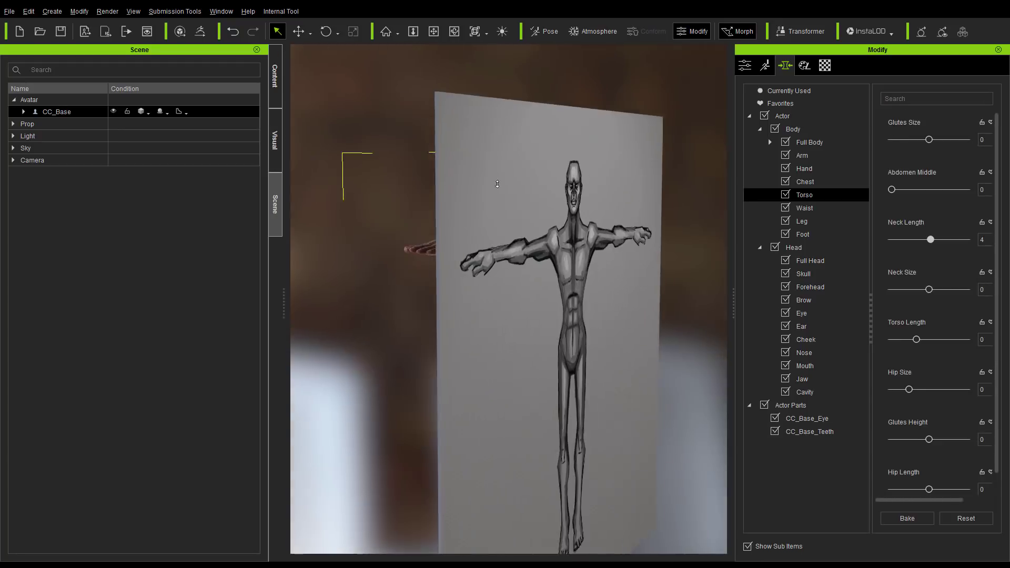
scroll(514, 239, "up", 3)
right_click_drag(514, 239, 559, 274)
right_click_drag(568, 314, 561, 372)
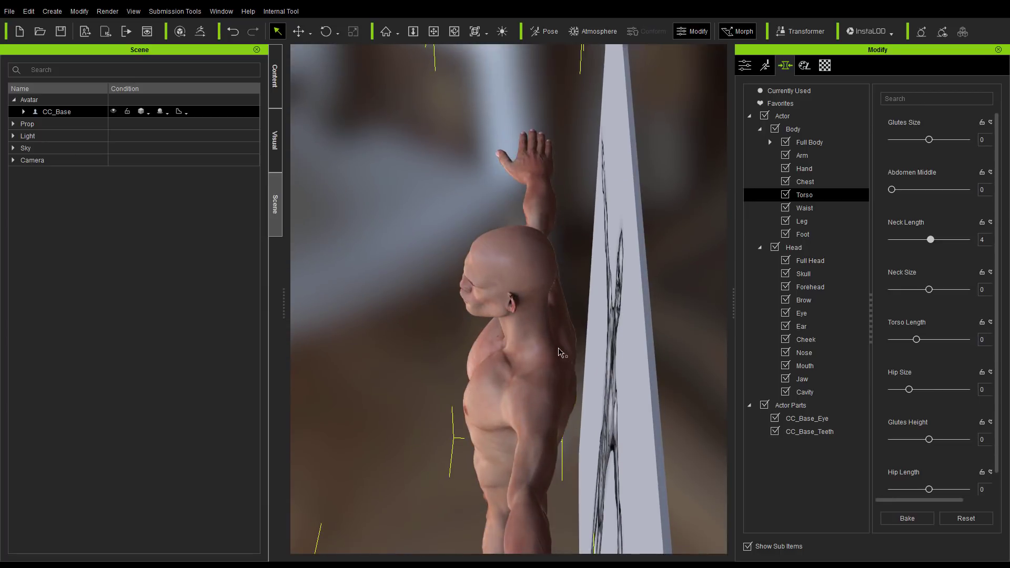
mouse_move(548, 312)
right_mouse_down()
mouse_move(676, 156)
mouse_move(545, 314)
right_mouse_up()
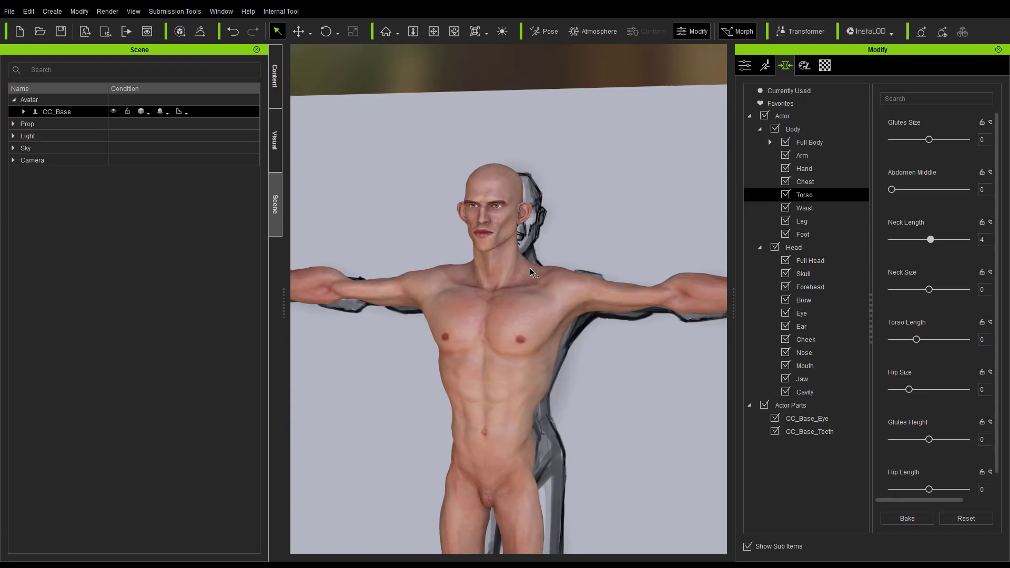
right_click_drag(530, 268, 577, 369)
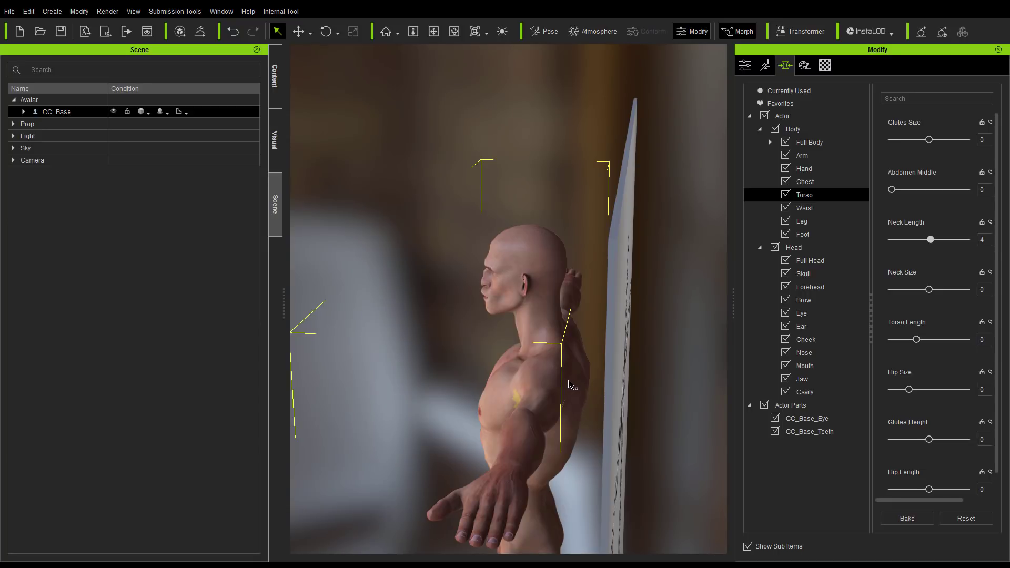
left_click_drag(998, 277, 998, 297)
right_click_drag(476, 387, 553, 198)
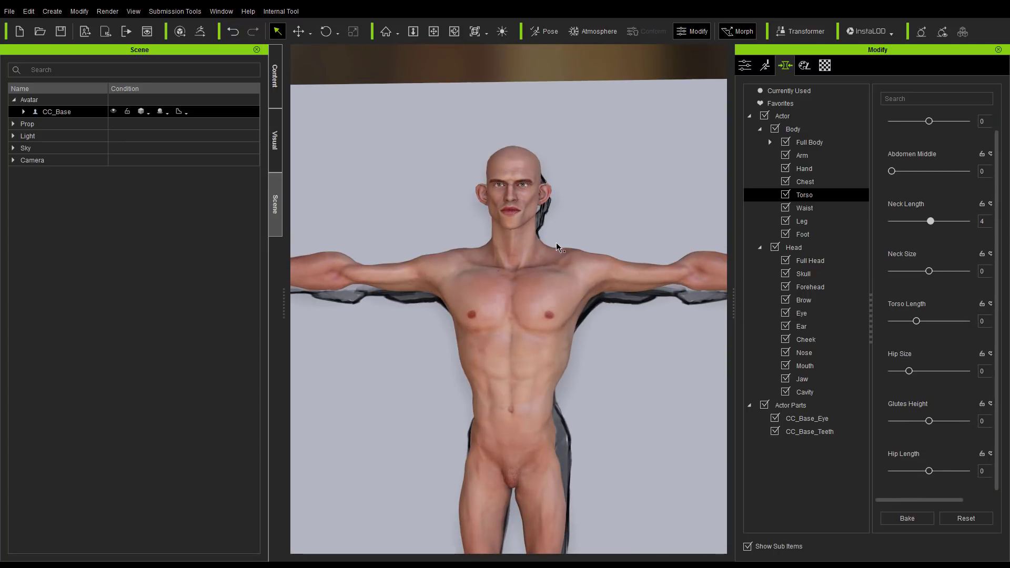
right_click_drag(628, 369, 444, 394)
right_click_drag(444, 344, 440, 405)
key("f")
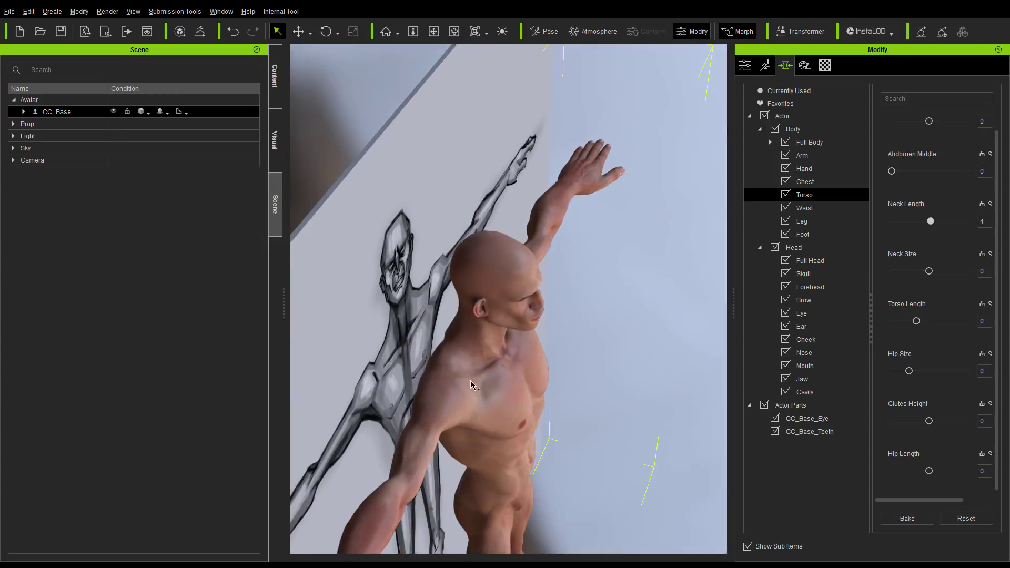
right_click_drag(428, 354, 389, 313)
Widen the avatar's hips to a Hip Size of 87
middle_click_drag(462, 418, 482, 203)
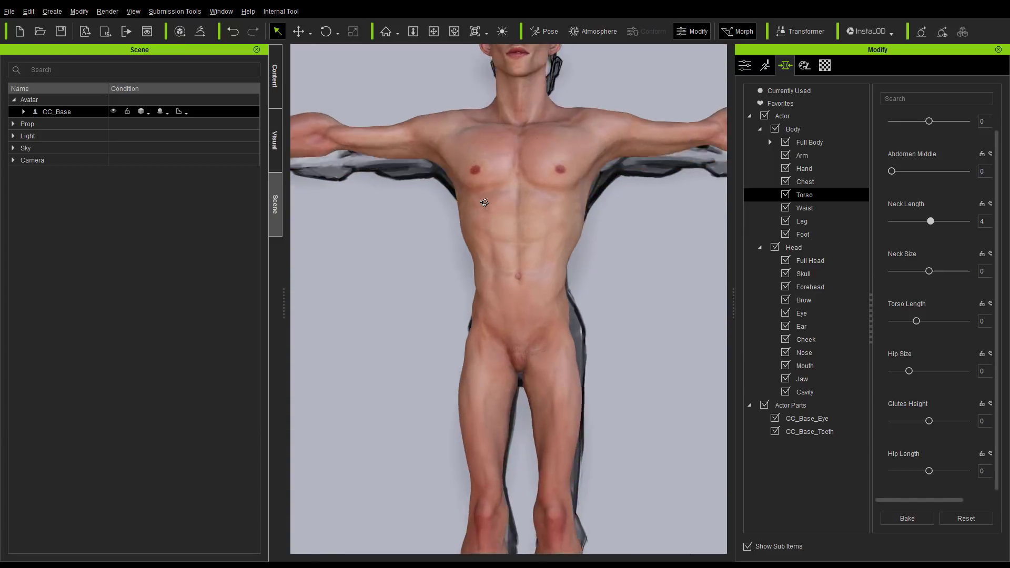
right_click_drag(482, 203, 501, 270)
left_click_drag(933, 367, 963, 369)
right_click_drag(615, 365, 514, 358)
scroll(513, 358, "down", 4)
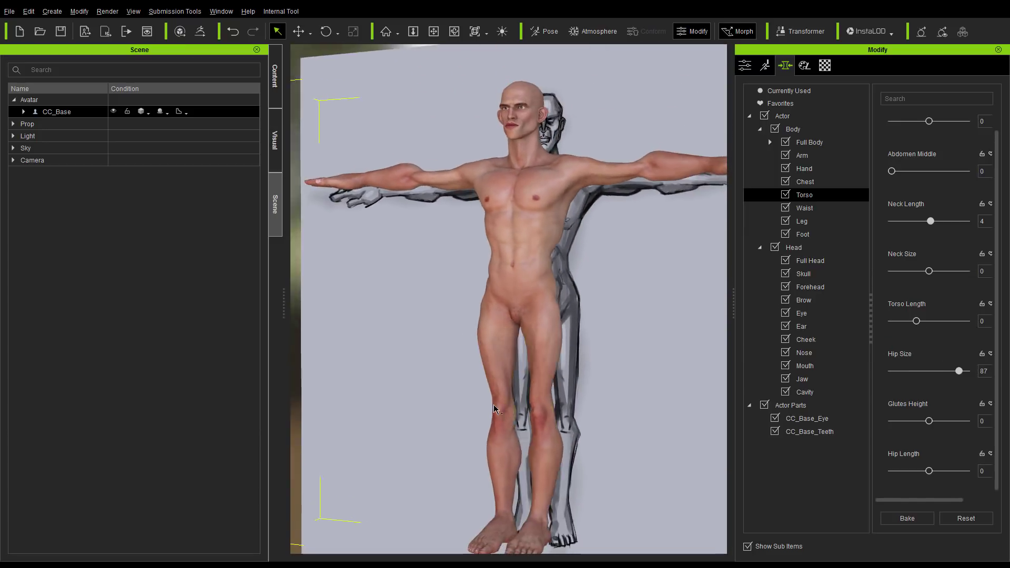
mouse_move(494, 406)
right_mouse_down()
mouse_move(490, 397)
mouse_move(493, 424)
right_mouse_up()
middle_click_drag(604, 327, 586, 357)
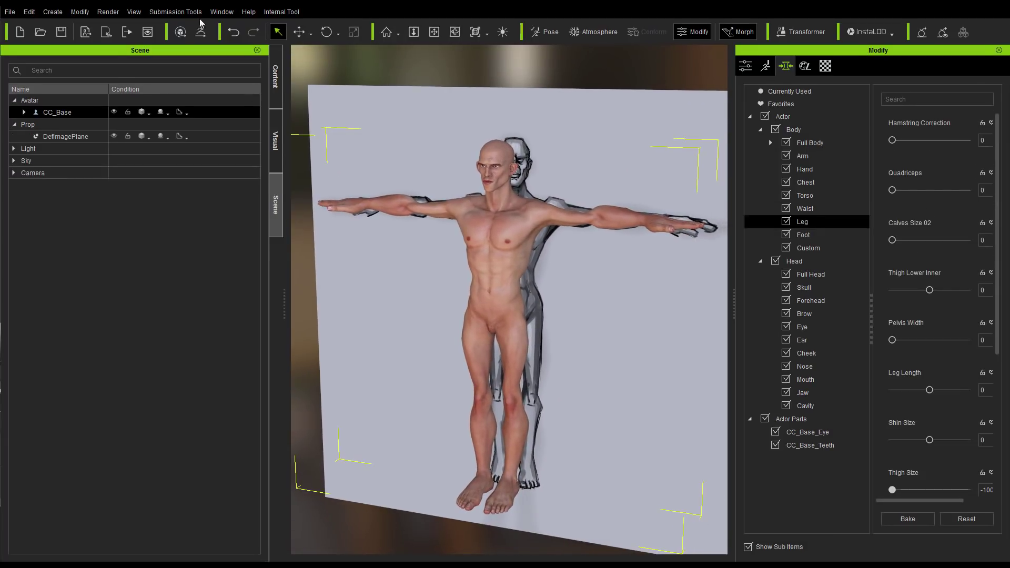
Send the CC_Base avatar mesh to ZBrush with GoZ
left_click(201, 33)
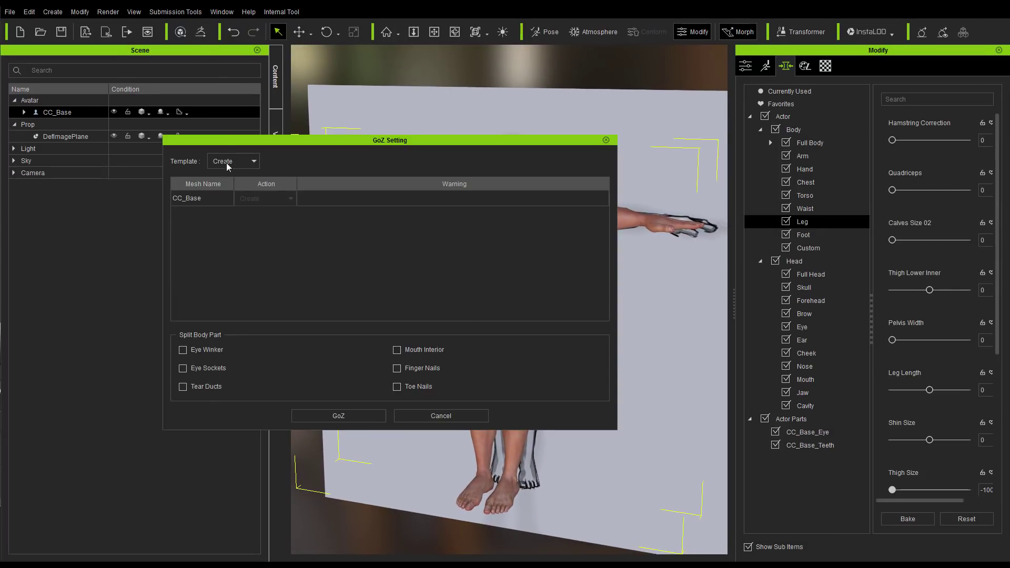
left_click(256, 166)
left_click(349, 418)
left_click(555, 309)
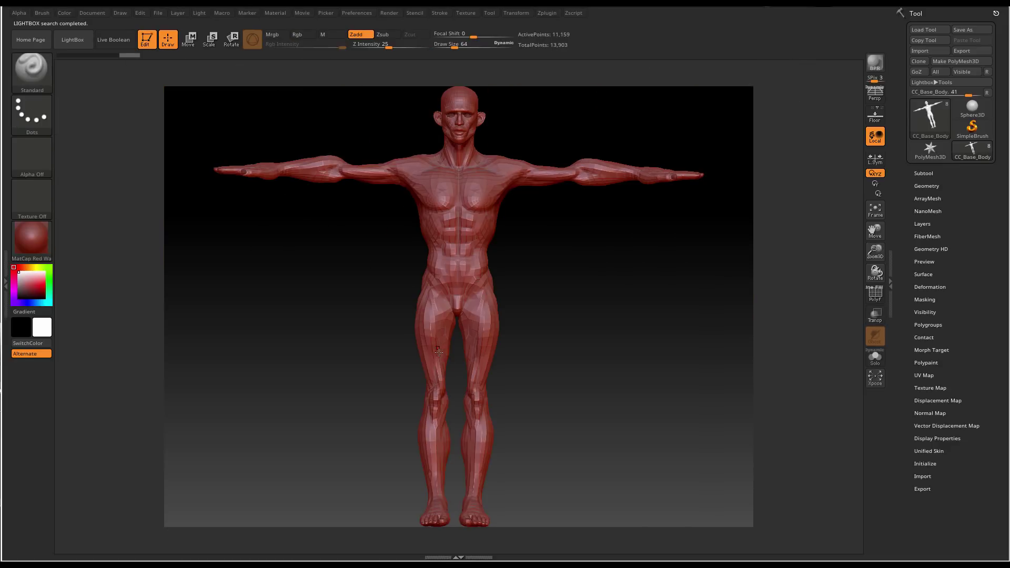
Turn on perspective for the body mesh and raise the brush Draw Size to 1000
key("p")
left_click_drag(593, 366, 549, 314)
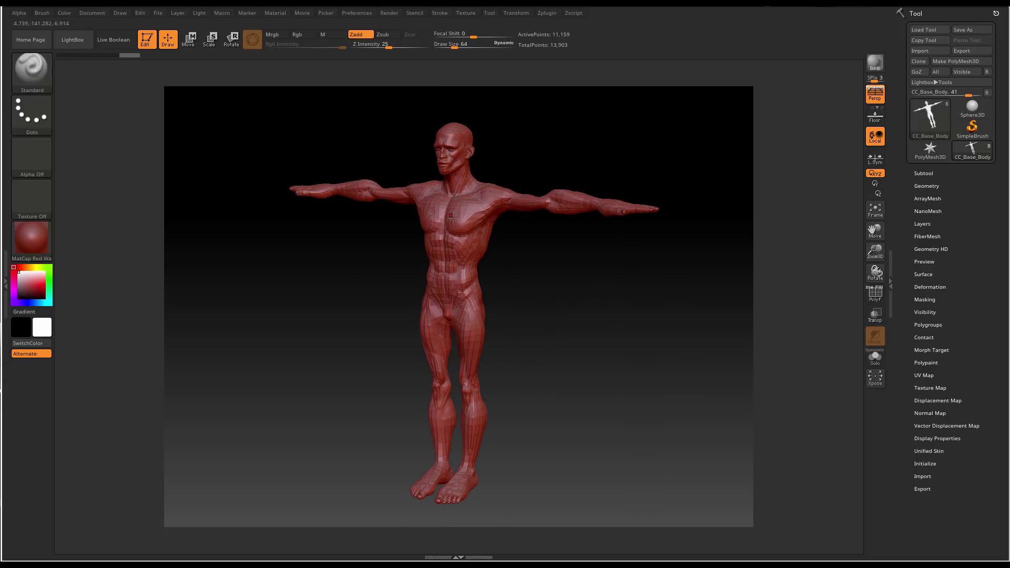
key("space")
left_click_drag(456, 218, 494, 219)
Set the drawing preferences to a Max Brush Size of 5000 and a Dynamic Brush Scale of 10
left_click(357, 14)
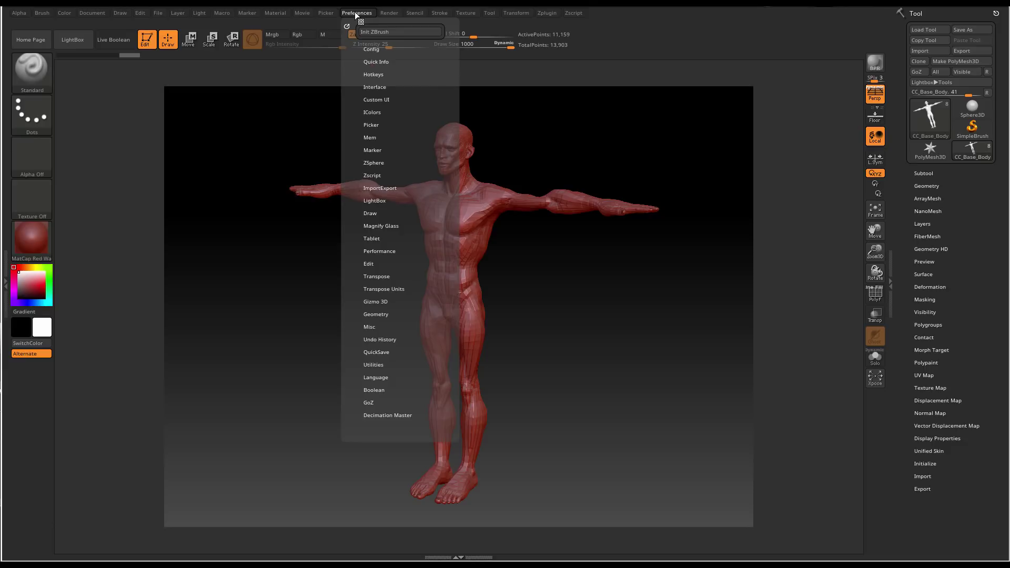
left_click(381, 212)
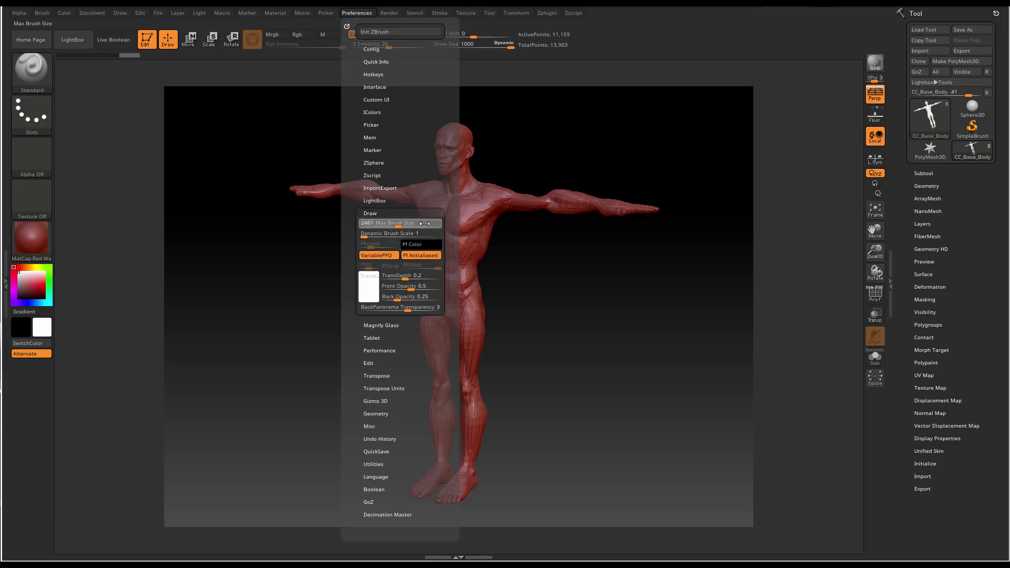
left_click_drag(447, 223, 446, 223)
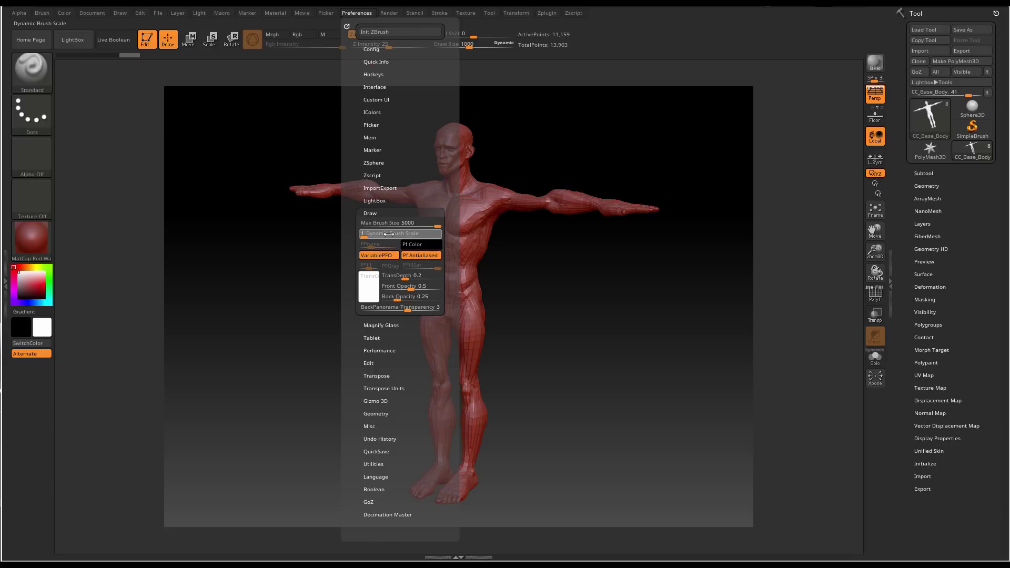
left_click(389, 235)
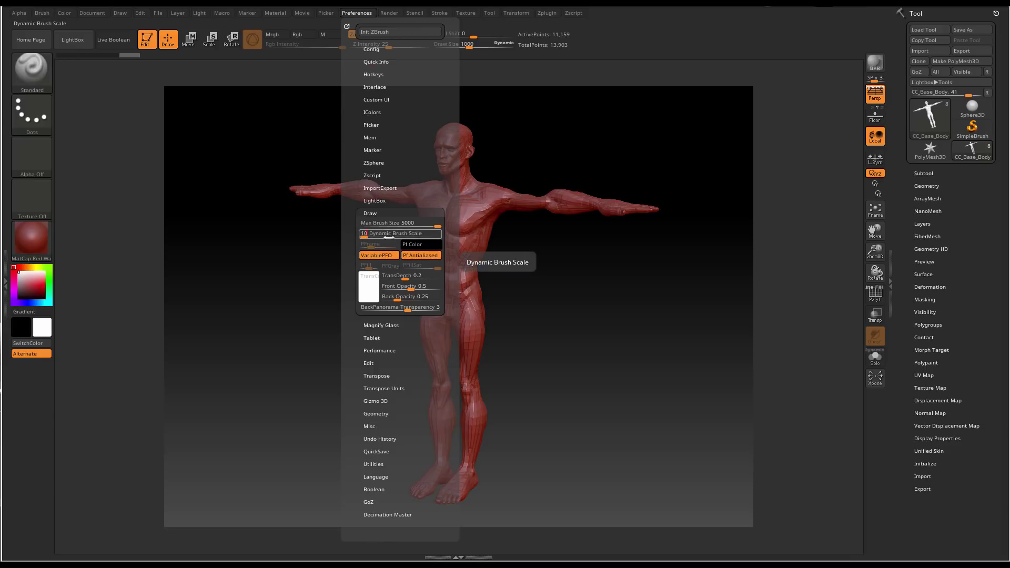
key("Return")
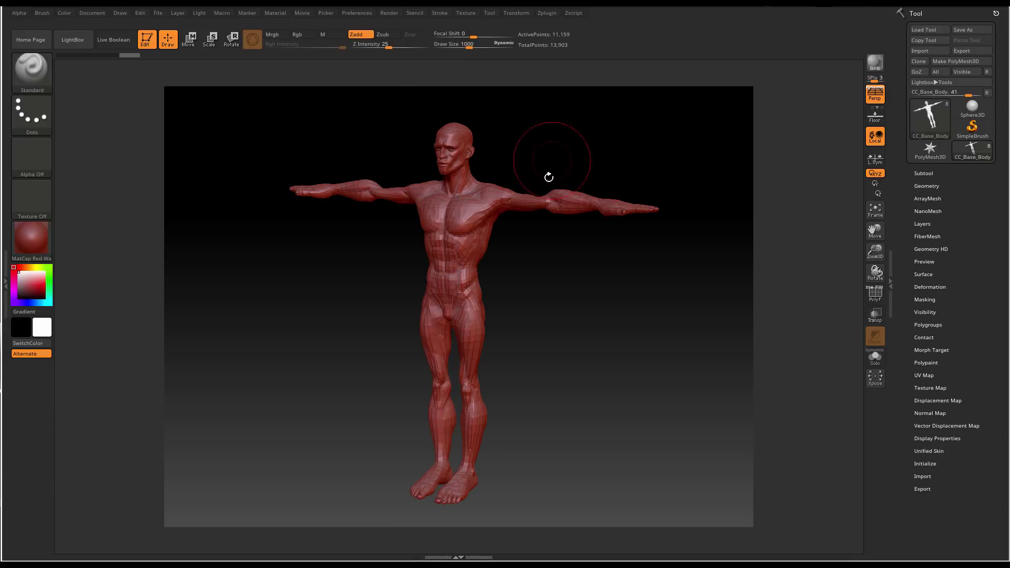
Set the brush Draw Size to 378 and display the avatar's list of subtools
right_click(468, 204)
mouse_move(468, 205)
left_mouse_down()
mouse_move(486, 204)
mouse_move(453, 202)
left_mouse_up()
mouse_move(528, 151)
left_mouse_down("alt")
mouse_move(530, 272)
mouse_move(566, 244)
mouse_move(557, 149)
mouse_move(638, 273)
mouse_move(647, 257)
mouse_move(662, 327)
mouse_move(710, 316)
left_mouse_up("alt")
left_click(934, 174)
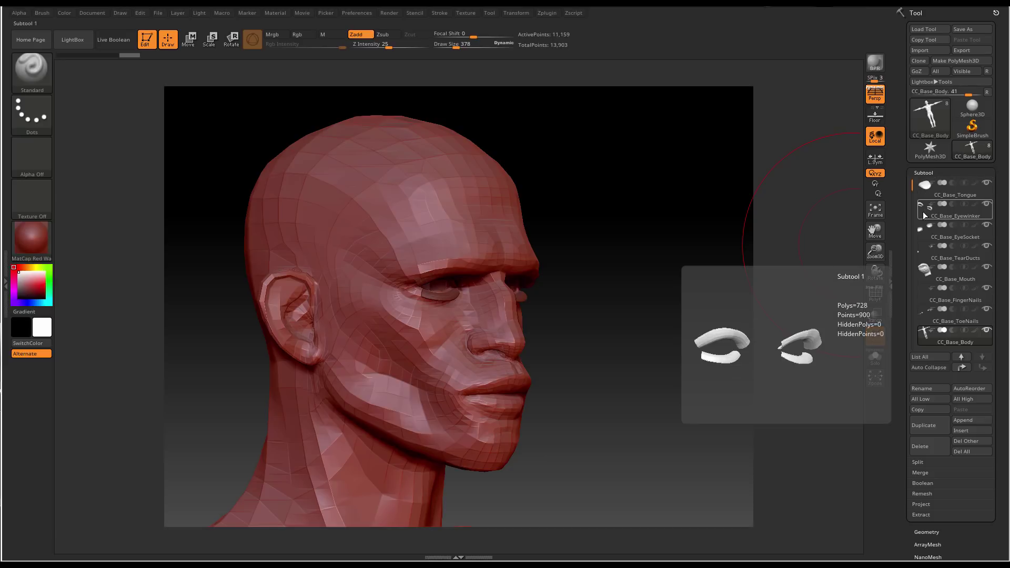
Preview the eye, mouth and body parts in the avatar's subtool list and collapse the list
mouse_move(927, 235)
mouse_move(924, 258)
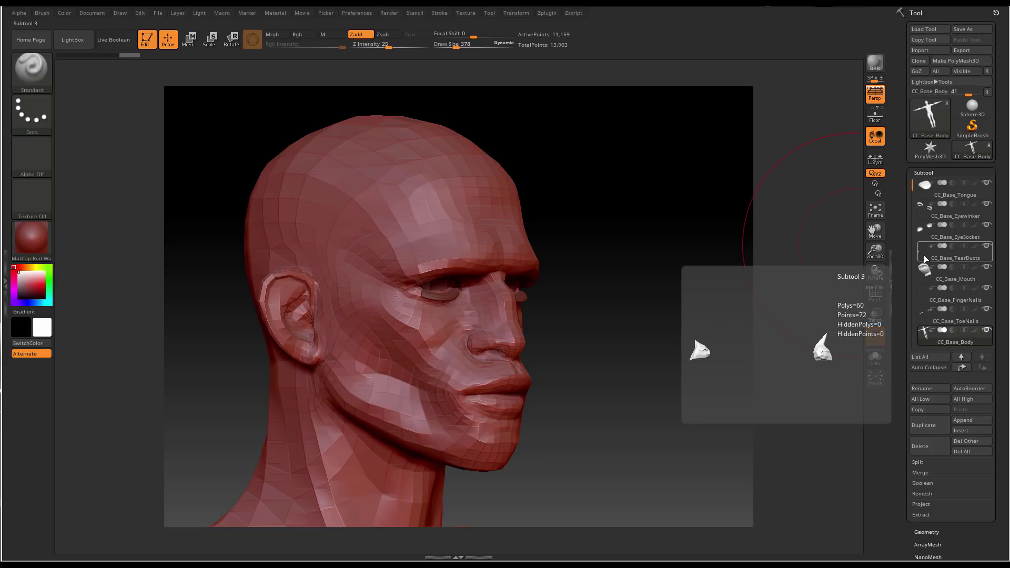
mouse_move(924, 283)
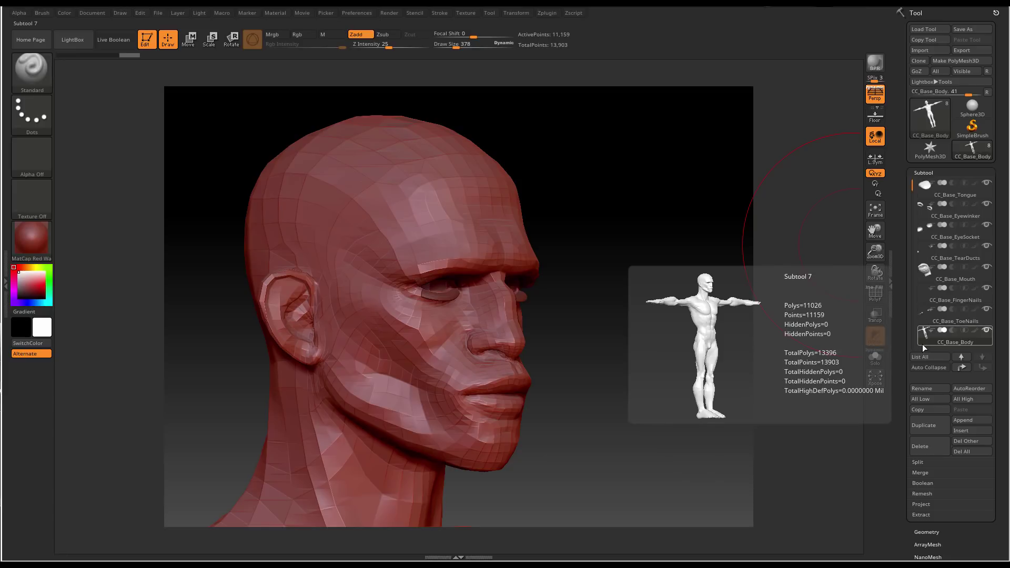
left_click(924, 172)
Subdivide the body mesh once and set the brush Draw Size to 100
left_click_drag(684, 264, 609, 207)
key("ctrl+d")
key("space")
left_click_drag(494, 226, 477, 224)
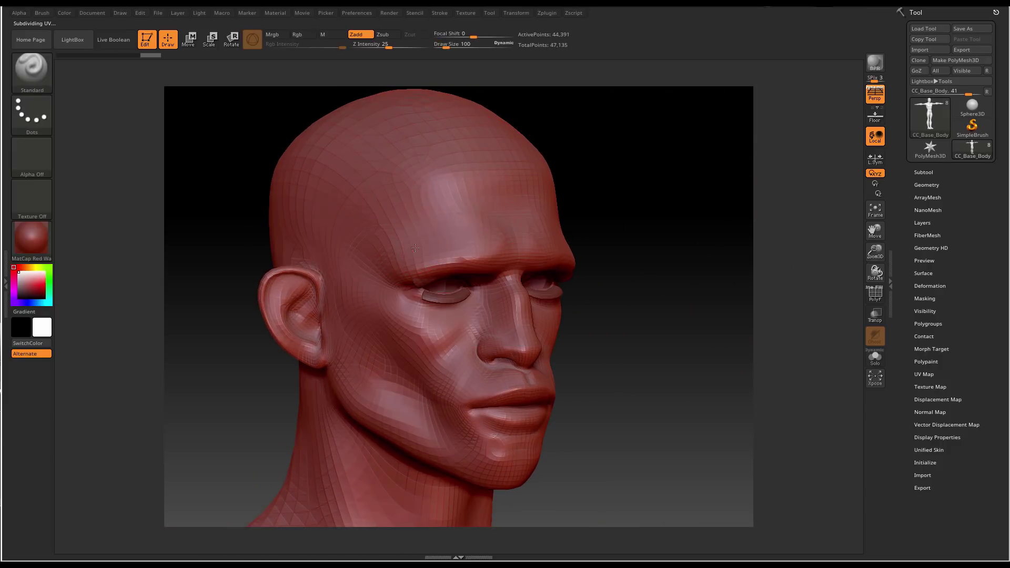
Build up a heavy brow ridge above both eyes and raise the bridge of the nose with the Standard brush
mouse_move(399, 253)
left_mouse_down()
mouse_move(457, 251)
mouse_move(506, 268)
left_mouse_up()
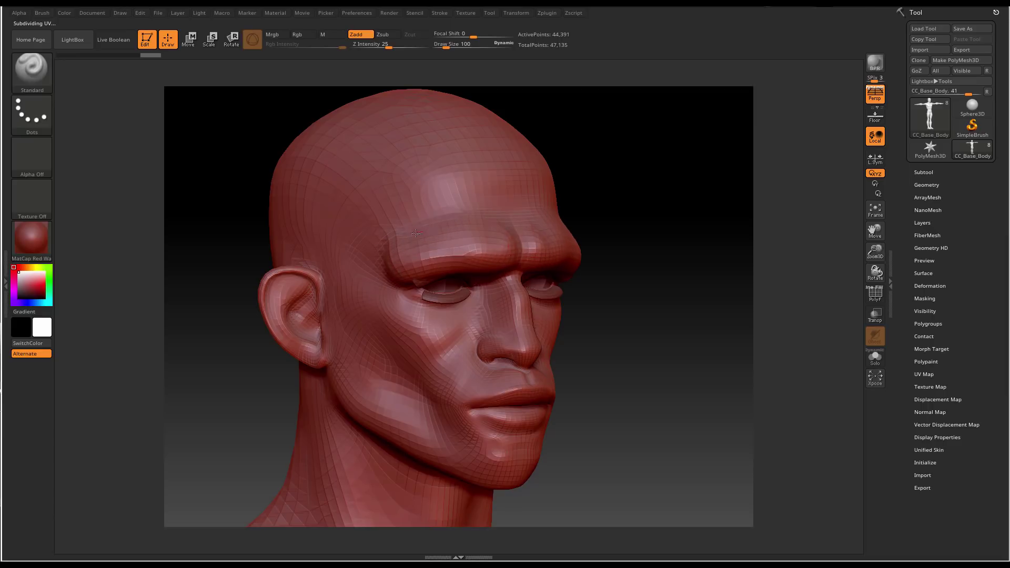
left_click_drag(631, 210, 660, 187, "alt")
left_click_drag(660, 186, 616, 216)
left_click_drag(509, 232, 510, 295)
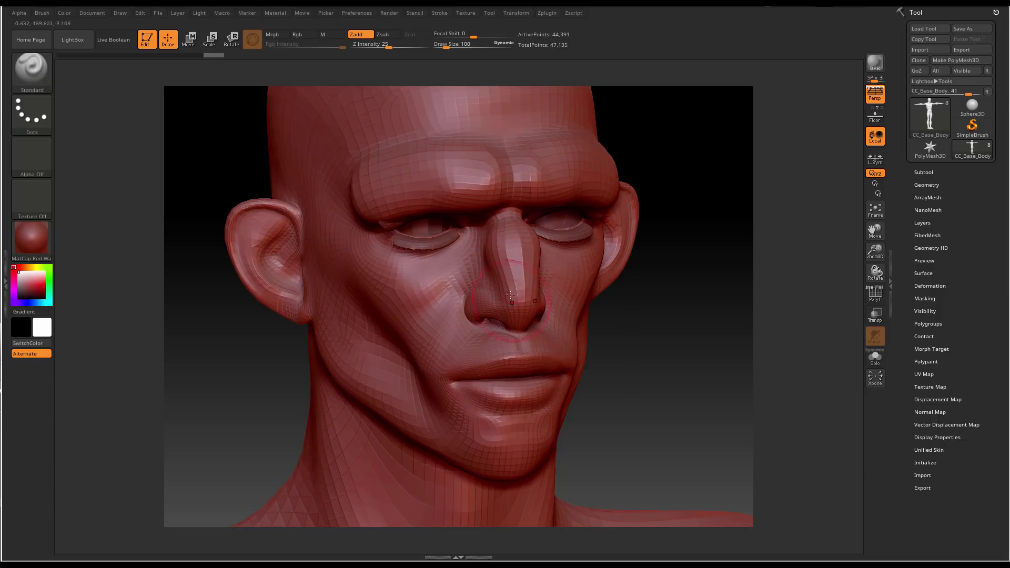
Raise the cheekbones with the Standard brush, carve the hollows beneath them and smooth the cheeks
left_click_drag(680, 217, 747, 219)
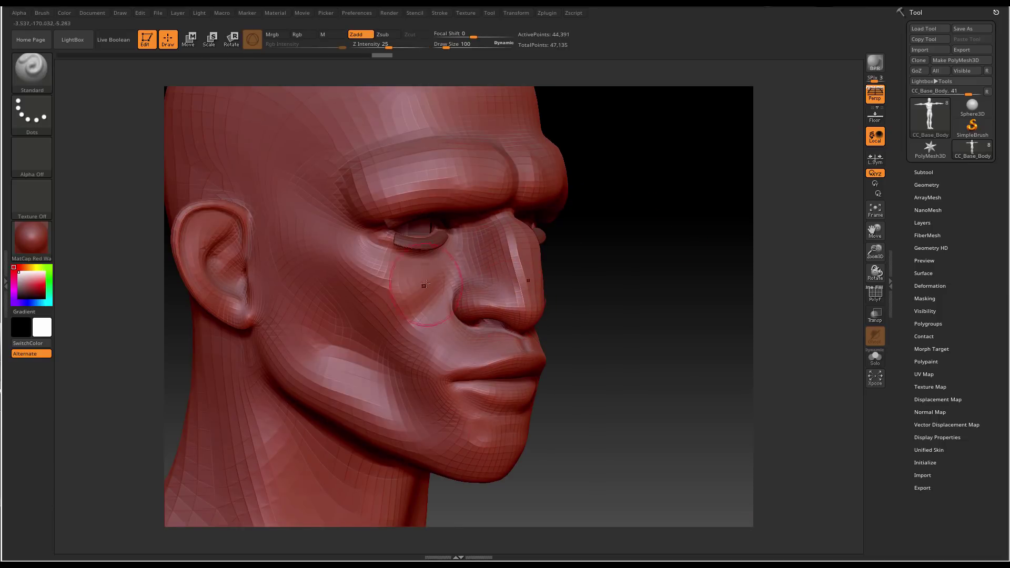
mouse_move(425, 284)
left_mouse_down()
mouse_move(371, 271)
mouse_move(379, 289)
mouse_move(367, 261)
left_mouse_up()
mouse_move(321, 302)
left_mouse_down("alt")
mouse_move(362, 321)
mouse_move(312, 247)
left_mouse_up("alt")
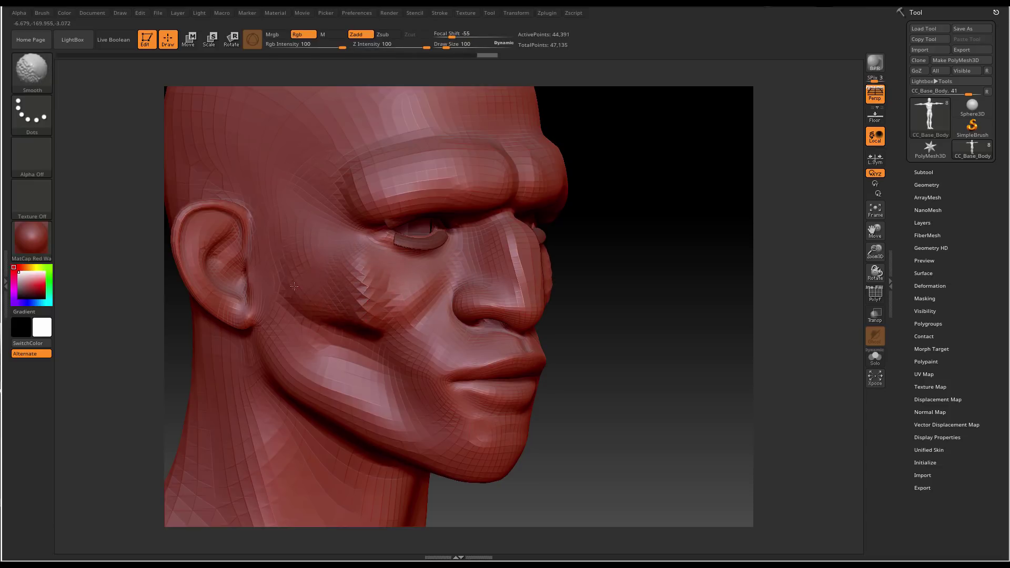
left_click_drag(415, 293, 426, 299, "shift")
right_click_drag(426, 300, 451, 270)
Build up the jawline and chin with the Standard brush, and smooth the jaw, chin and cheekbone edges
mouse_move(261, 305)
left_mouse_down()
mouse_move(265, 348)
mouse_move(296, 384)
mouse_move(268, 302)
mouse_move(266, 376)
mouse_move(303, 403)
left_mouse_up()
mouse_move(274, 331)
left_mouse_down("shift")
mouse_move(289, 380)
mouse_move(384, 429)
left_mouse_up("shift")
mouse_move(613, 318)
left_mouse_down()
mouse_move(607, 309)
mouse_move(447, 310)
left_mouse_up()
mouse_move(405, 362)
left_mouse_down()
mouse_move(417, 345)
mouse_move(413, 362)
left_mouse_up()
left_click_drag(314, 320, 288, 307)
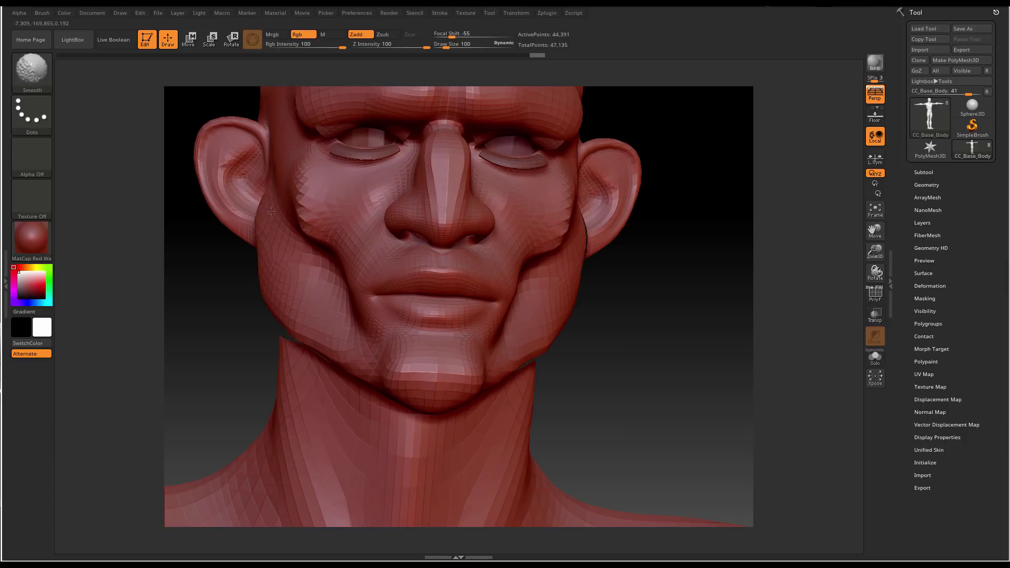
left_click_drag(419, 357, 430, 391, "shift")
left_click_drag(707, 319, 705, 352)
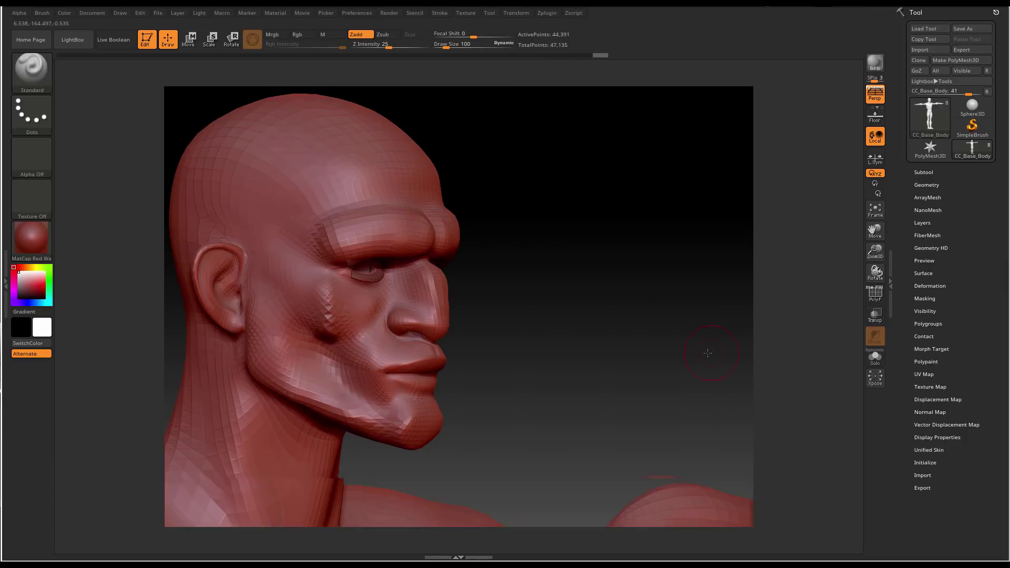
left_click_drag(323, 307, 338, 328, "shift")
Subdivide the body mesh again and sculpt angular ridges along the brow, forehead and temples
left_click_drag(564, 211, 580, 246, "alt")
mouse_move(343, 225)
left_mouse_down()
mouse_move(360, 226)
mouse_move(376, 210)
mouse_move(425, 235)
mouse_move(368, 237)
left_mouse_up()
left_click_drag(513, 195, 588, 189)
mouse_move(331, 265)
left_mouse_down()
mouse_move(282, 227)
mouse_move(221, 216)
mouse_move(311, 253)
mouse_move(235, 203)
left_mouse_up()
mouse_move(505, 221)
left_mouse_down()
mouse_move(554, 232)
mouse_move(604, 214)
mouse_move(582, 198)
left_mouse_up()
left_click_drag(628, 243, 629, 254)
Set the brush Draw Size to 90, build up the forehead above the brow and smooth it
key("space")
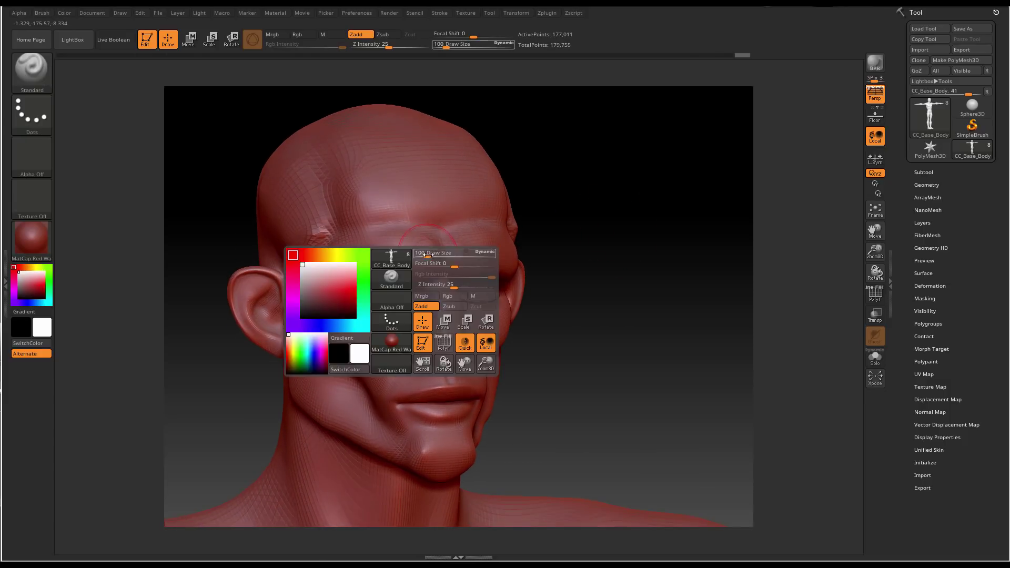
left_click_drag(430, 253, 401, 246)
left_click_drag(442, 217, 371, 214)
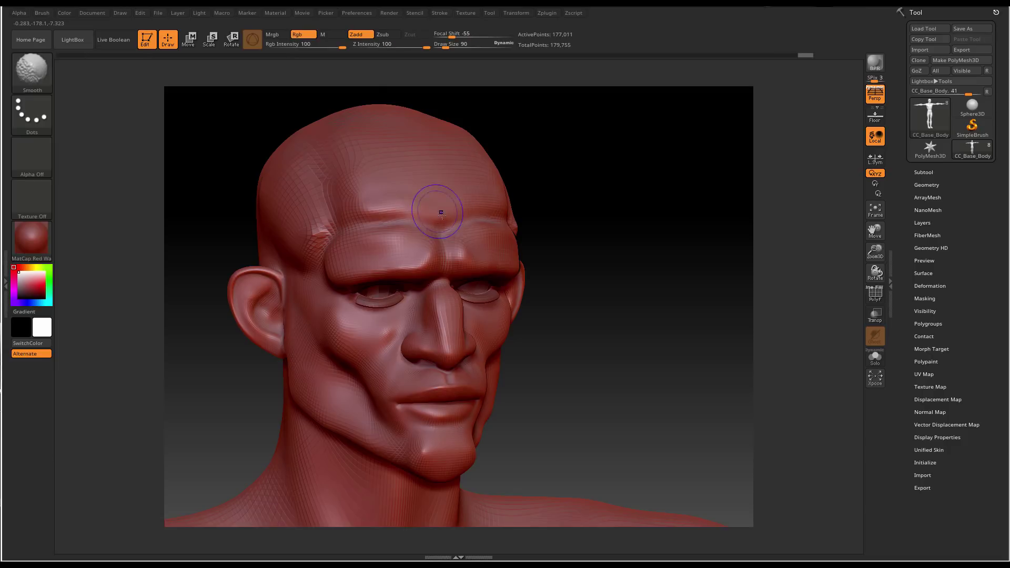
left_click_drag(355, 174, 386, 191, "shift")
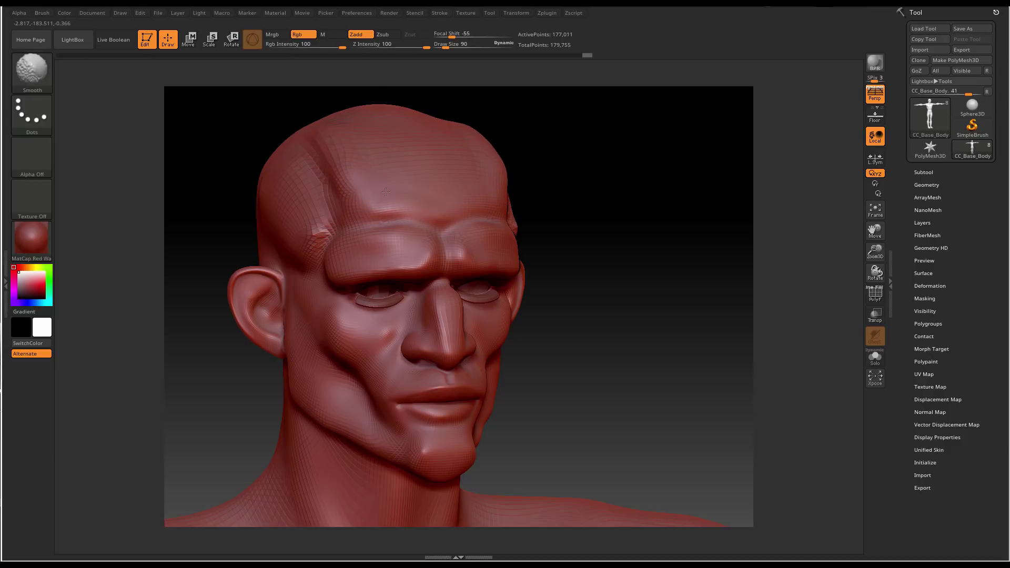
Thicken the nose, smooth the cheekbone and build up the rear of the jaw
left_click_drag(550, 223, 431, 292)
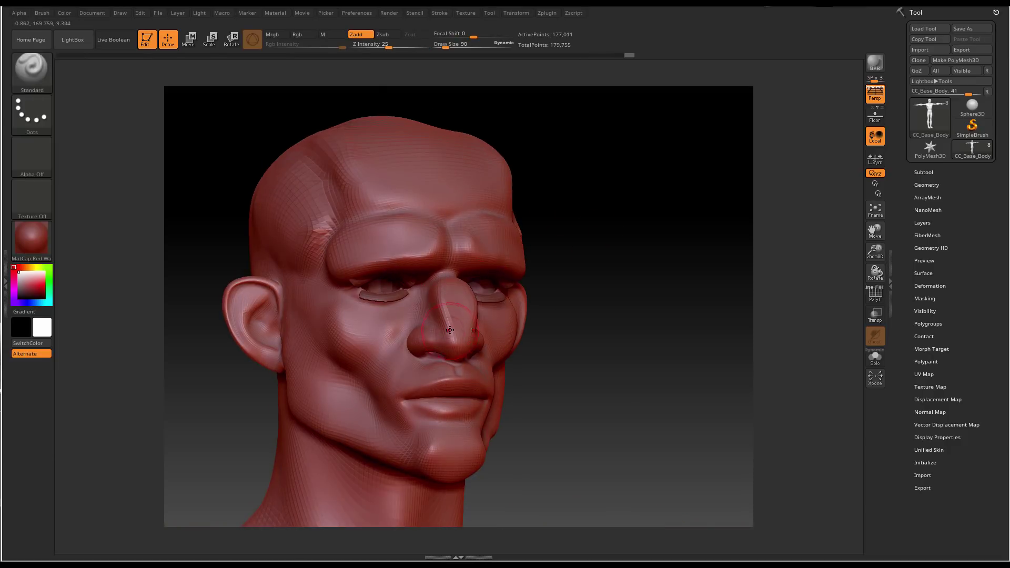
mouse_move(581, 263)
left_mouse_down("alt")
mouse_move(573, 232)
mouse_move(613, 306)
left_mouse_up("alt")
left_click_drag(354, 295, 345, 283, "shift")
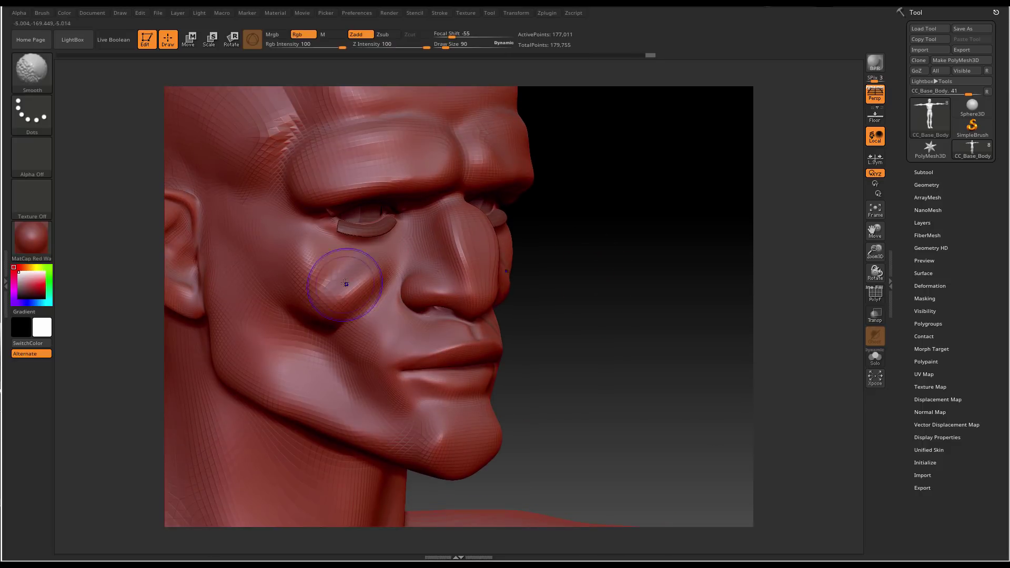
mouse_move(226, 322)
left_mouse_down()
mouse_move(237, 289)
mouse_move(261, 359)
mouse_move(229, 327)
mouse_move(284, 337)
left_mouse_up()
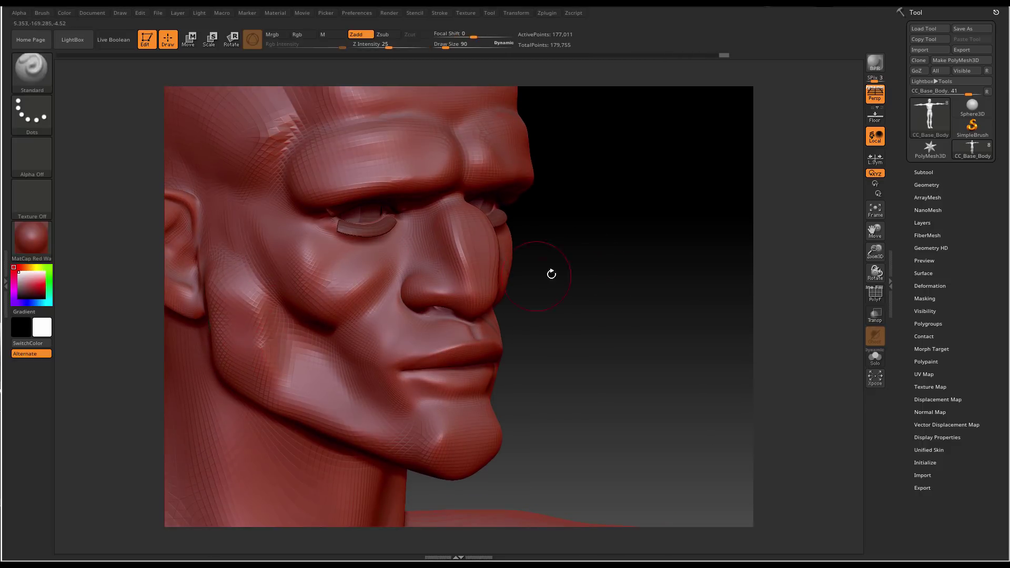
Sculpt a ridge from the cheekbone toward the ear, define the temple plane and smooth the side of the skull
left_click_drag(551, 274, 434, 351)
left_click_drag(609, 255, 347, 272)
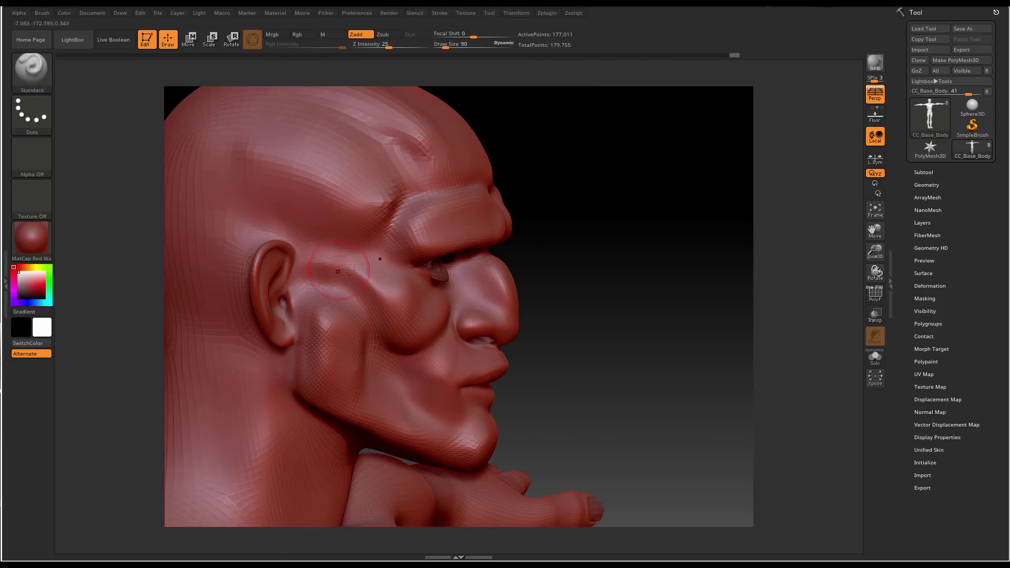
mouse_move(383, 236)
left_mouse_down()
mouse_move(284, 203)
mouse_move(303, 198)
mouse_move(274, 178)
left_mouse_up()
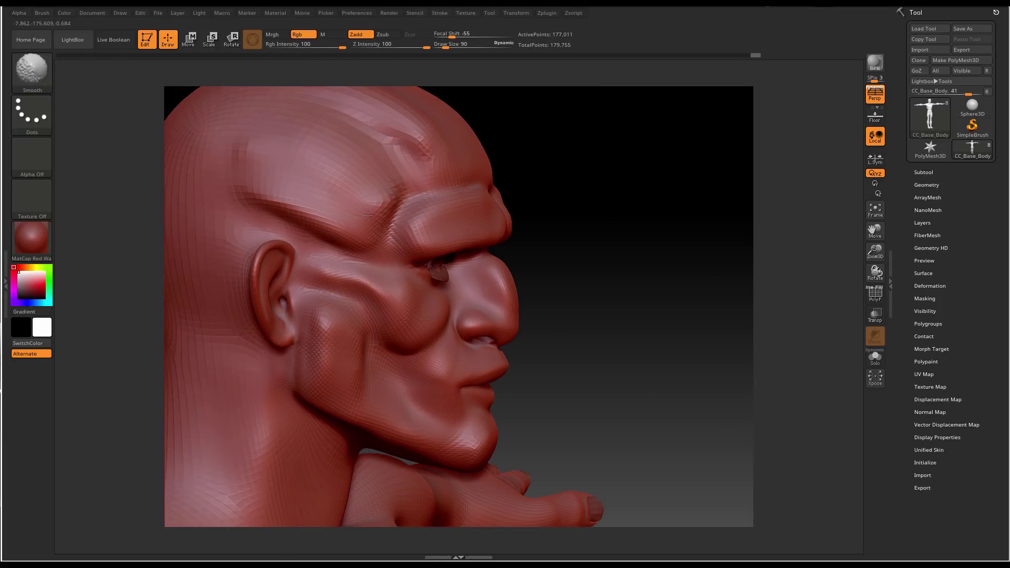
mouse_move(395, 205)
left_mouse_down("shift")
mouse_move(379, 176)
mouse_move(278, 128)
left_mouse_up("shift")
left_click_drag(663, 239, 655, 311)
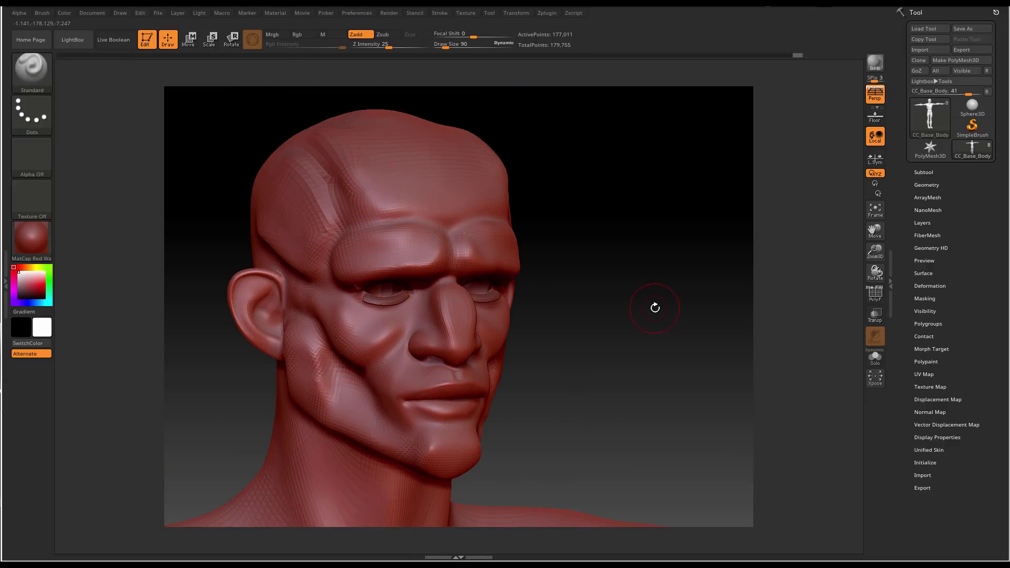
Switch to the Move brush with a Draw Size of 378 and pull the nose and mouth forward in profile
left_click(41, 83)
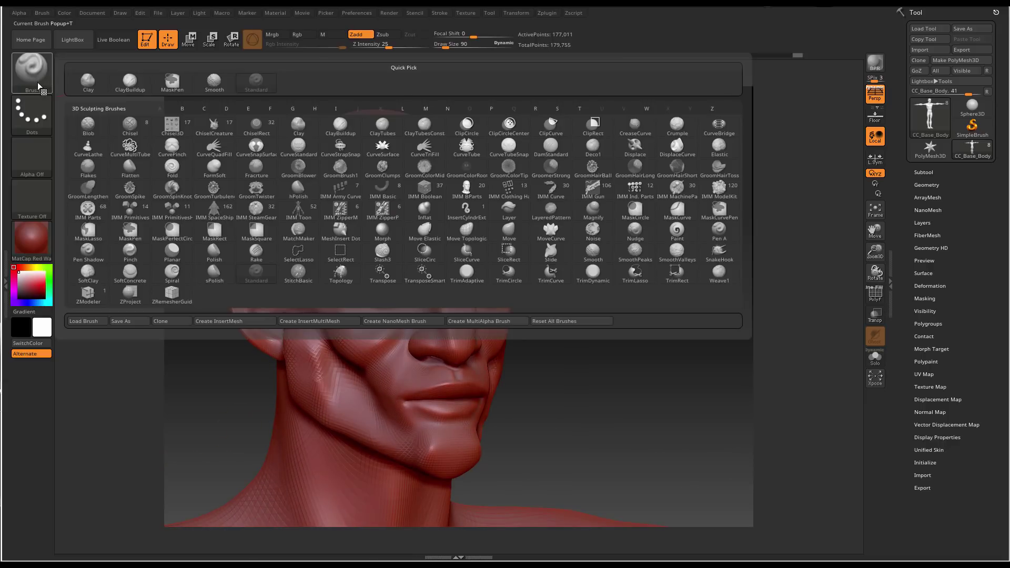
key("m")
left_click(506, 232)
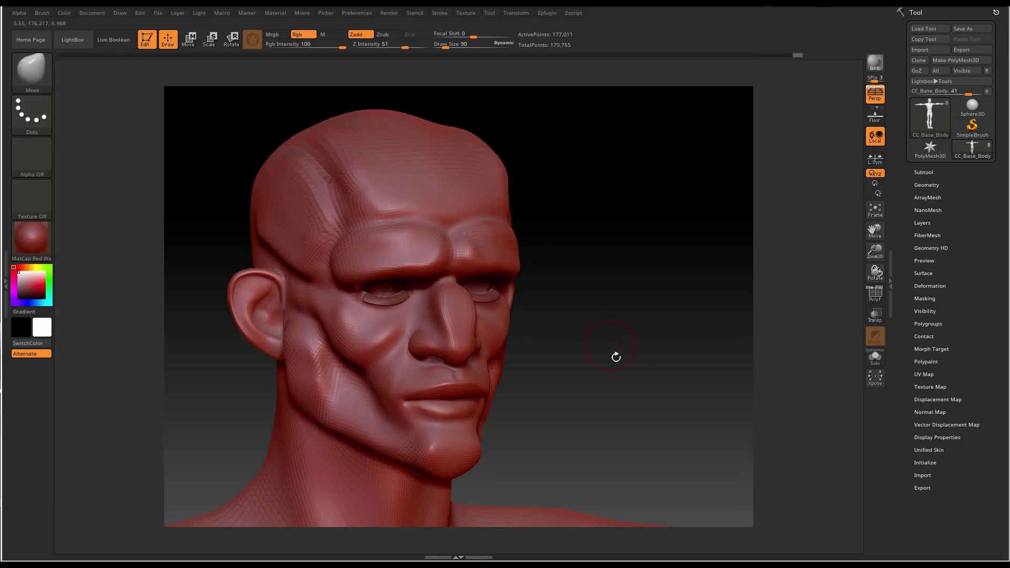
mouse_move(616, 356)
left_mouse_down()
mouse_move(654, 336)
mouse_move(647, 356)
left_mouse_up()
key("space")
left_click_drag(485, 339, 498, 333)
left_click_drag(608, 302, 619, 303)
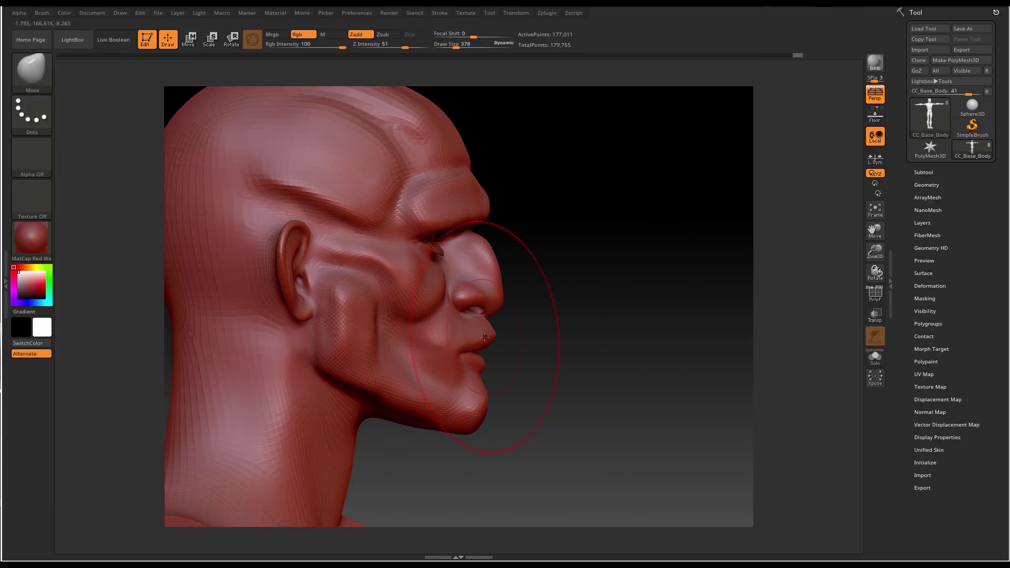
Turn off perspective, set the Draw Size to 239 and pull the brow forward with the Move brush
key("p")
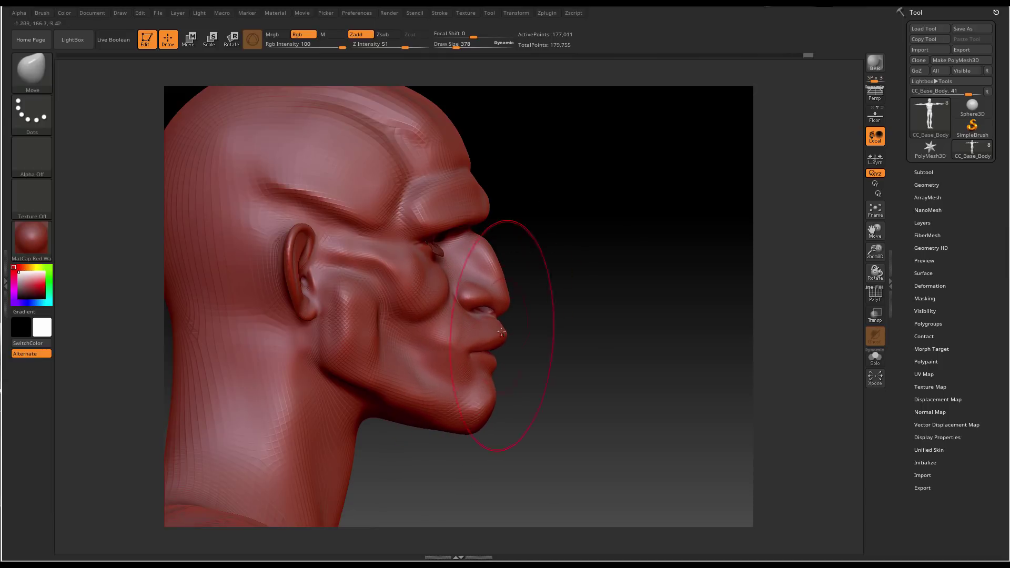
key("space")
left_click_drag(491, 195, 479, 195)
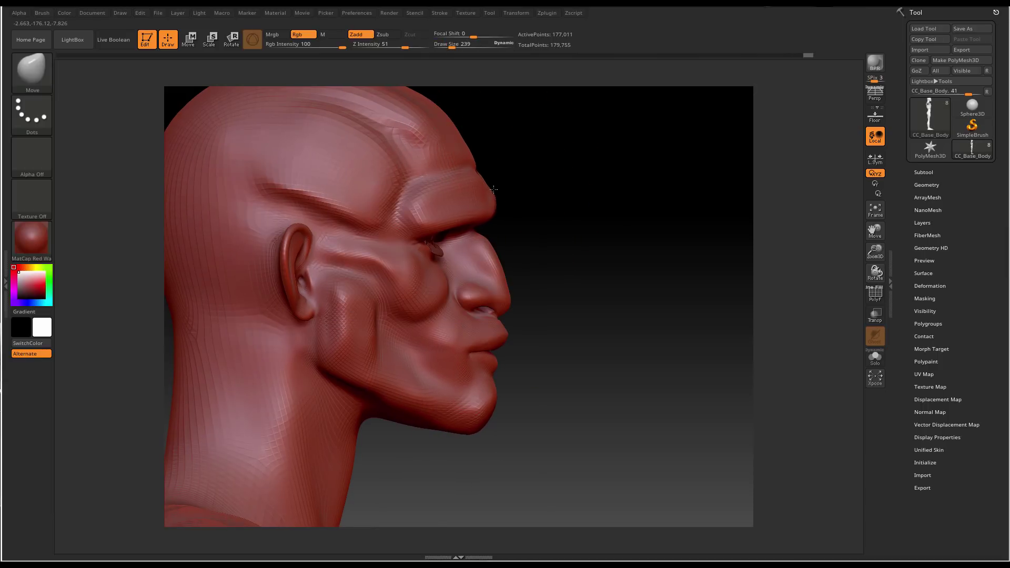
left_click_drag(605, 221, 676, 276)
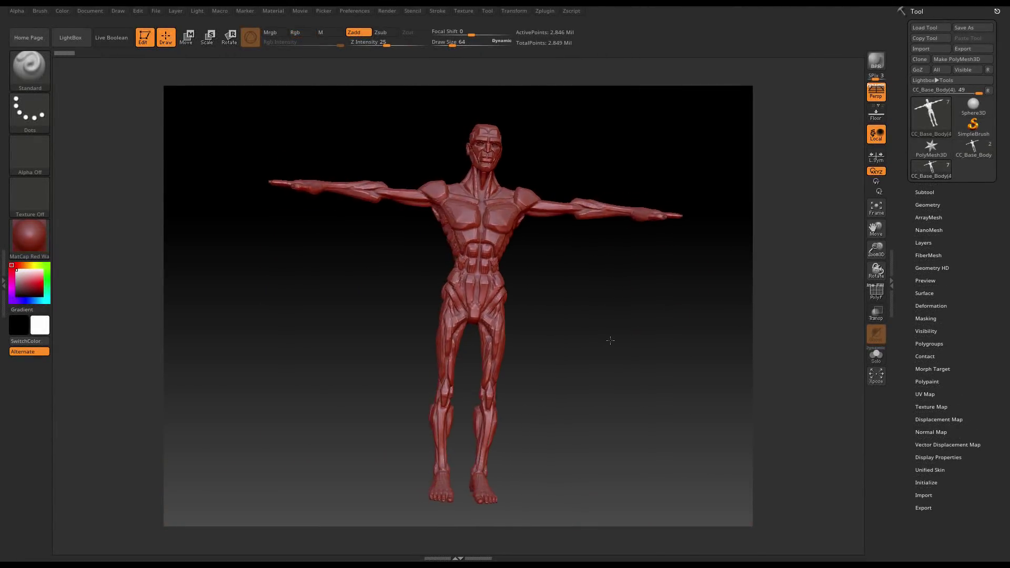
Examine the detailed robot sculpt's head and torso, lowering its subdivision level and restoring it to 5
left_click_drag(599, 328, 607, 354, "alt")
left_click_drag(604, 200, 601, 374, "alt")
left_click_drag(600, 221, 675, 233, "alt")
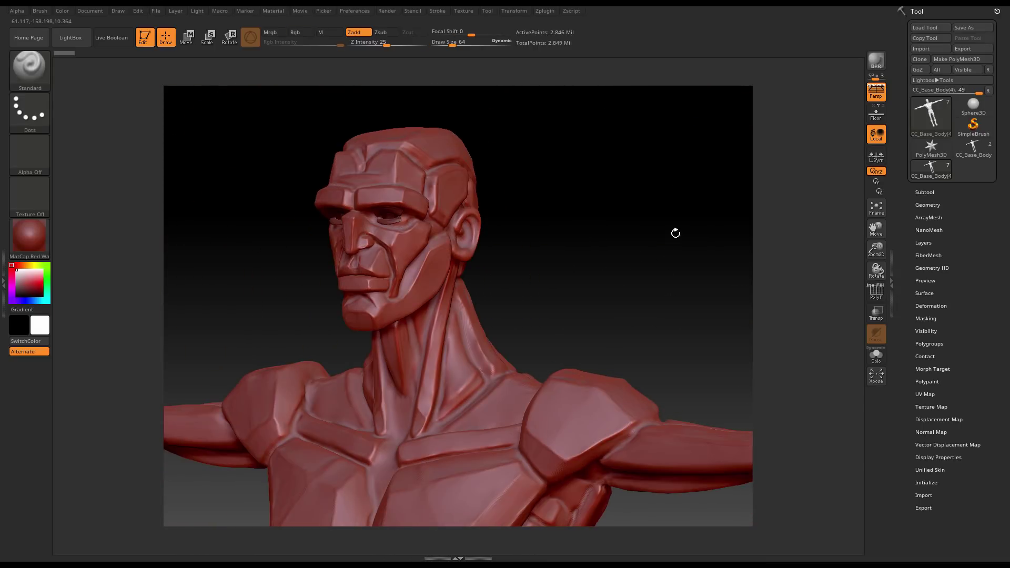
left_click(927, 205)
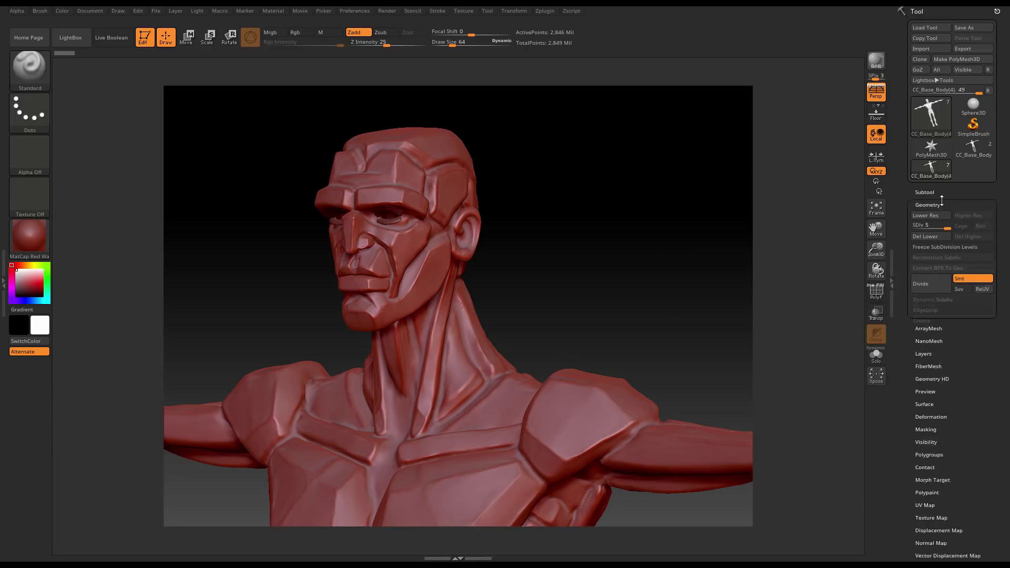
scroll(990, 224, "down", 1)
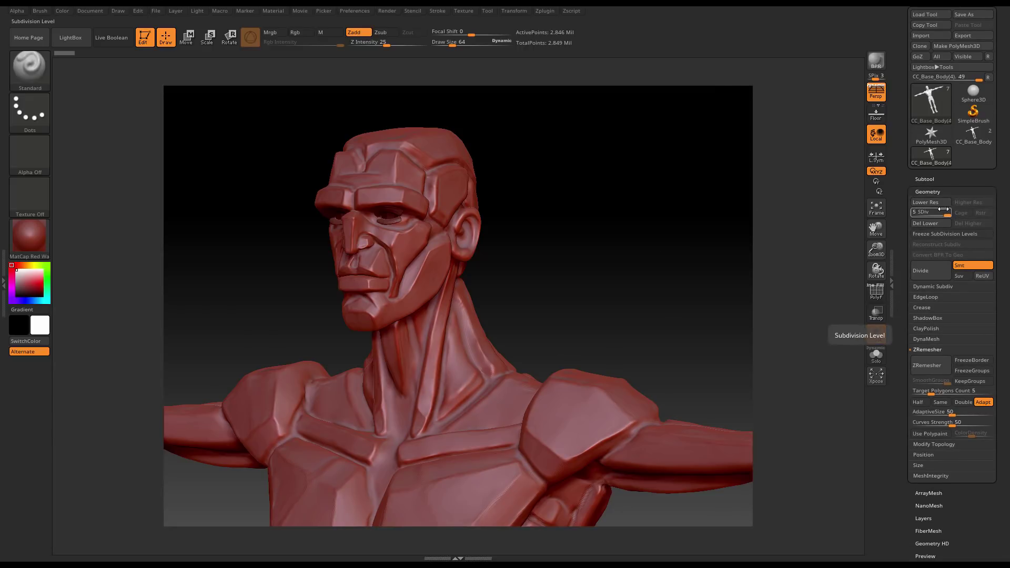
left_click_drag(909, 212, 902, 213)
left_click_drag(723, 266, 747, 271)
left_click_drag(921, 219, 925, 218)
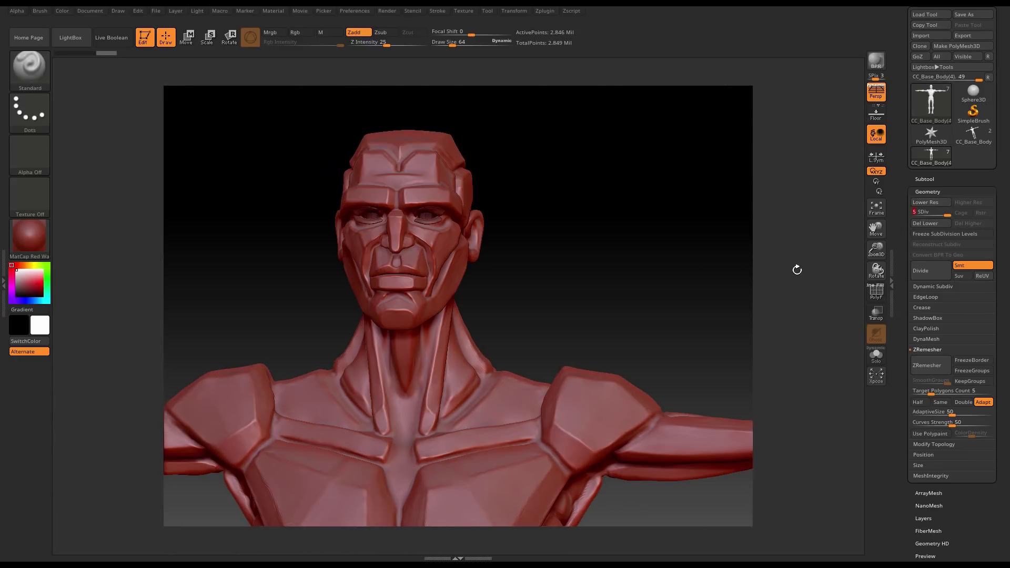
left_click_drag(735, 288, 756, 287)
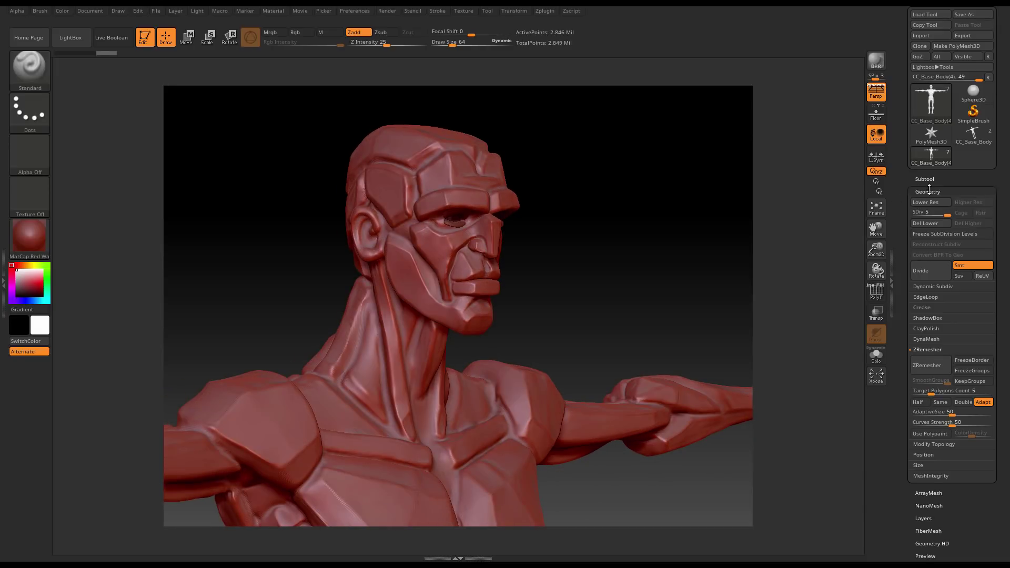
left_click(928, 192)
Send the sculpt back to Character Creator with GoZ and update the avatar using the Update Mesh Only template
left_click(920, 56)
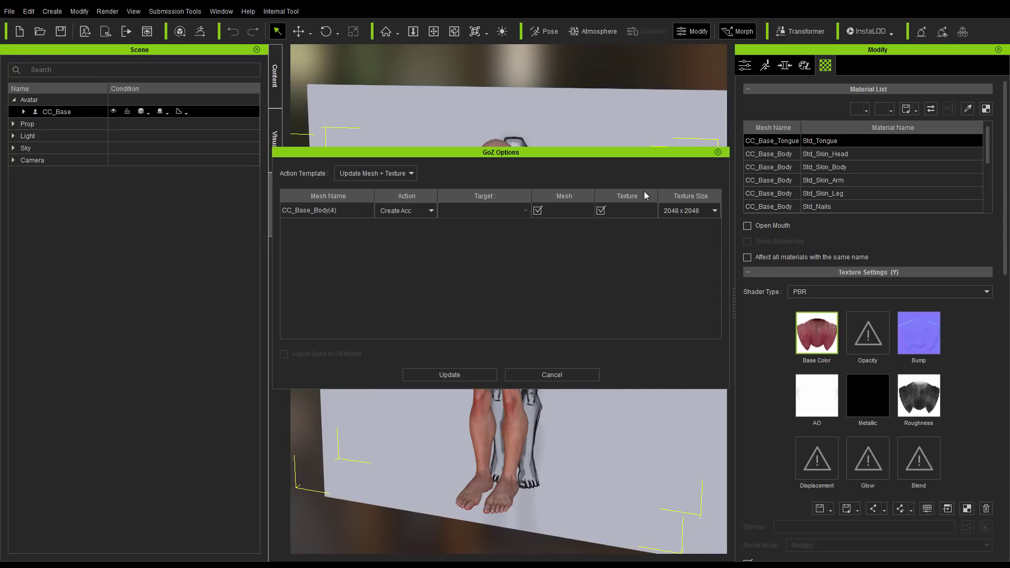
left_click(411, 174)
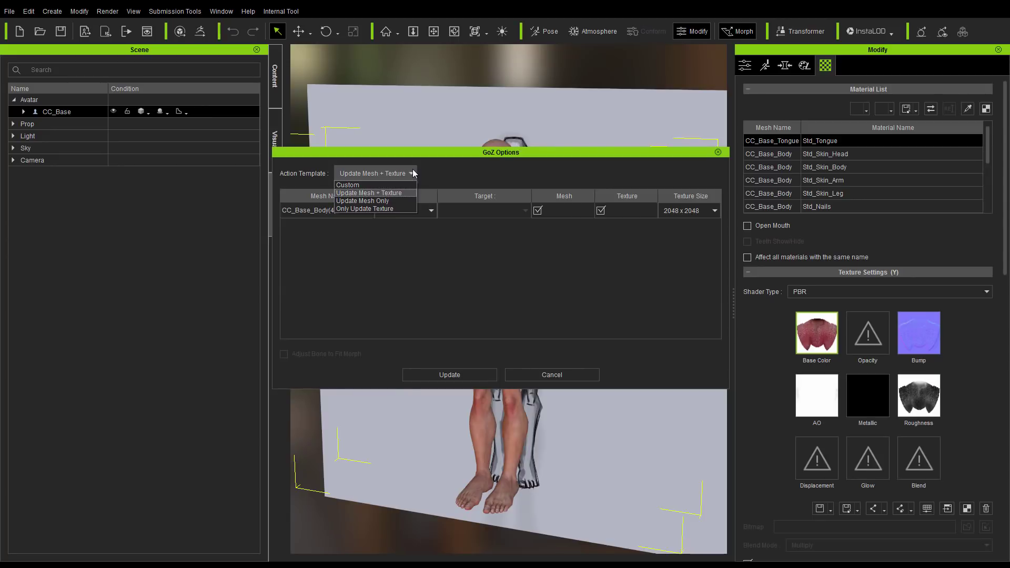
left_click(397, 201)
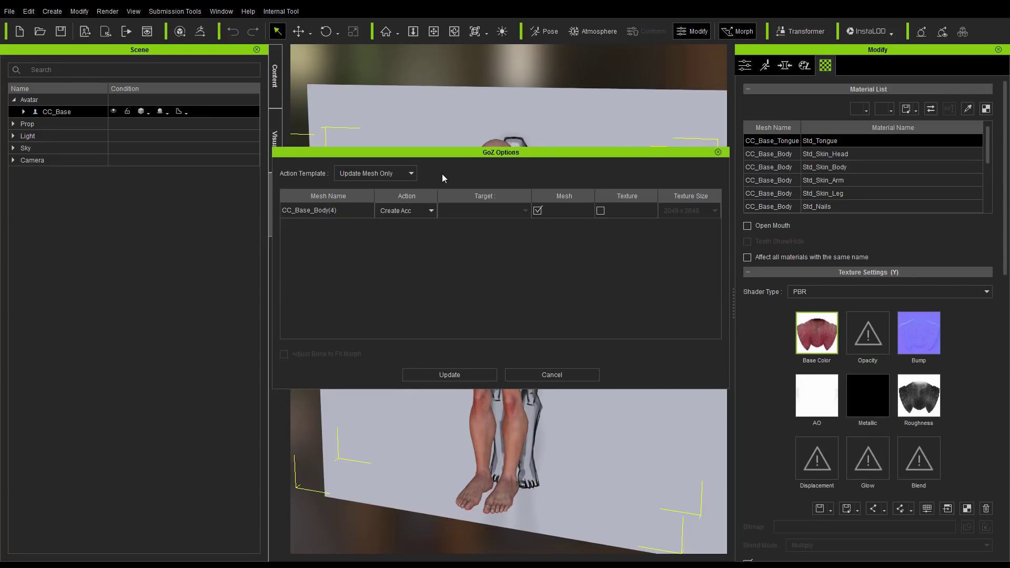
left_click(420, 375)
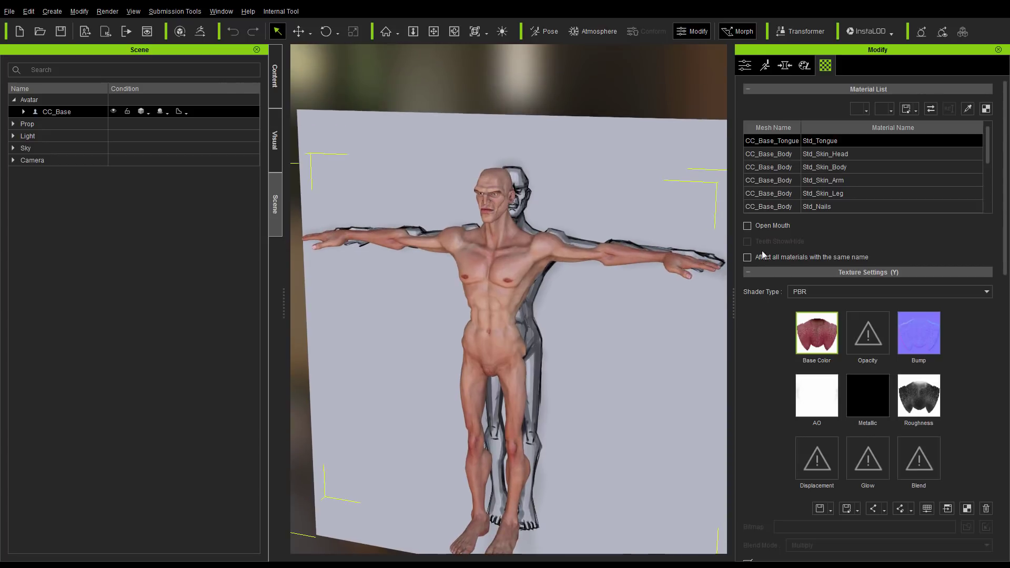
scroll(579, 295, "up", 3)
scroll(560, 284, "up", 2)
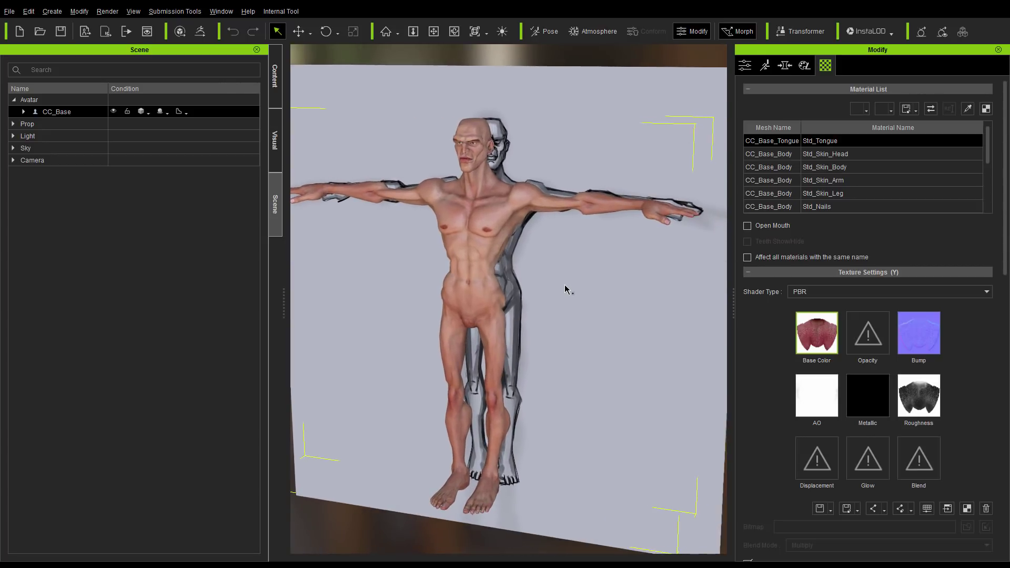
right_click_drag(566, 288, 612, 269)
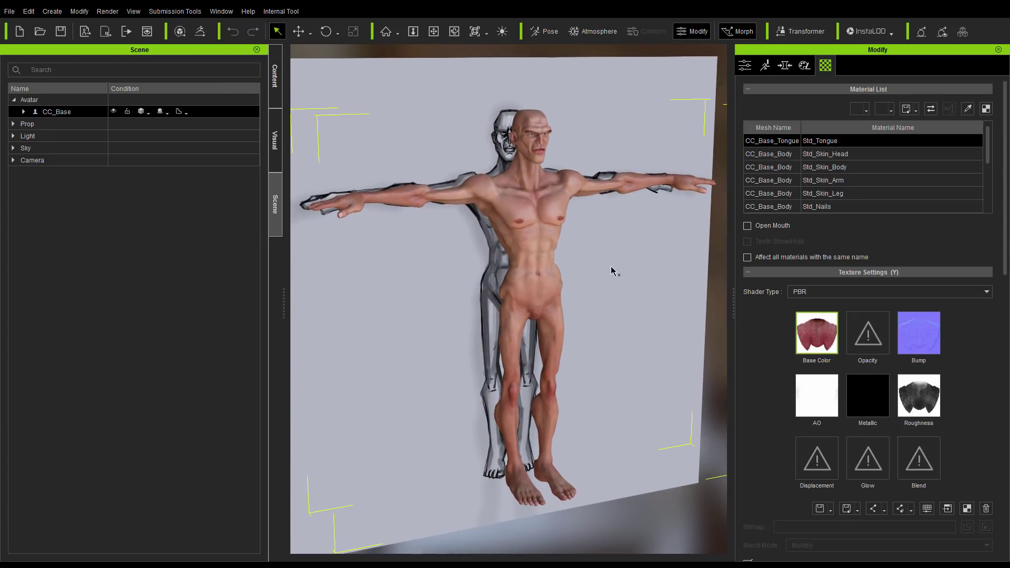
Examine the updated avatar beside the robot concept drawing from several angles
middle_click_drag(603, 299, 608, 327)
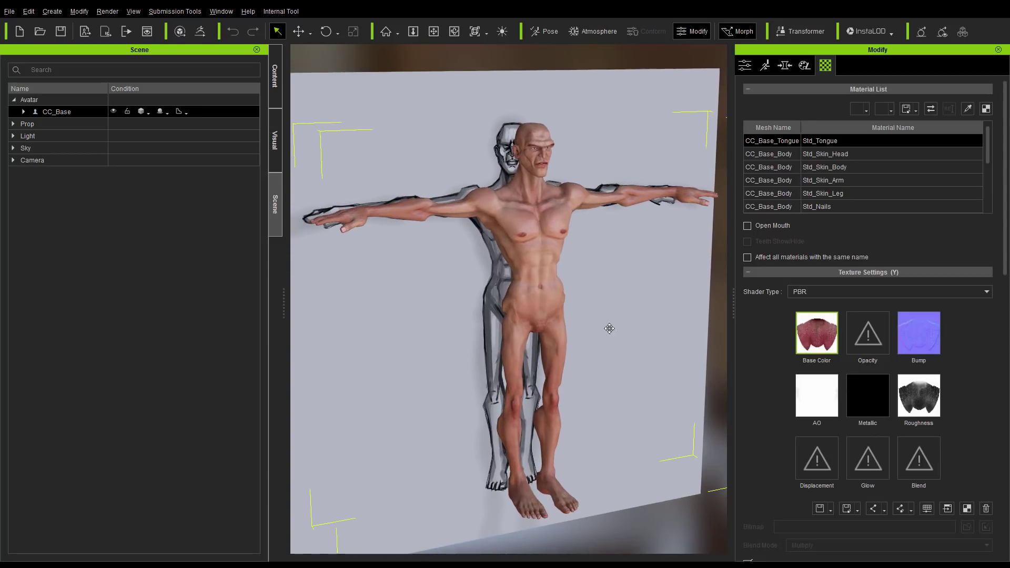
right_click_drag(608, 329, 613, 295)
scroll(630, 148, "up", 4)
middle_click_drag(629, 149, 624, 252)
right_click_drag(625, 252, 547, 285)
scroll(626, 203, "up", 4)
right_click_drag(626, 203, 598, 408)
middle_click_drag(598, 409, 643, 298)
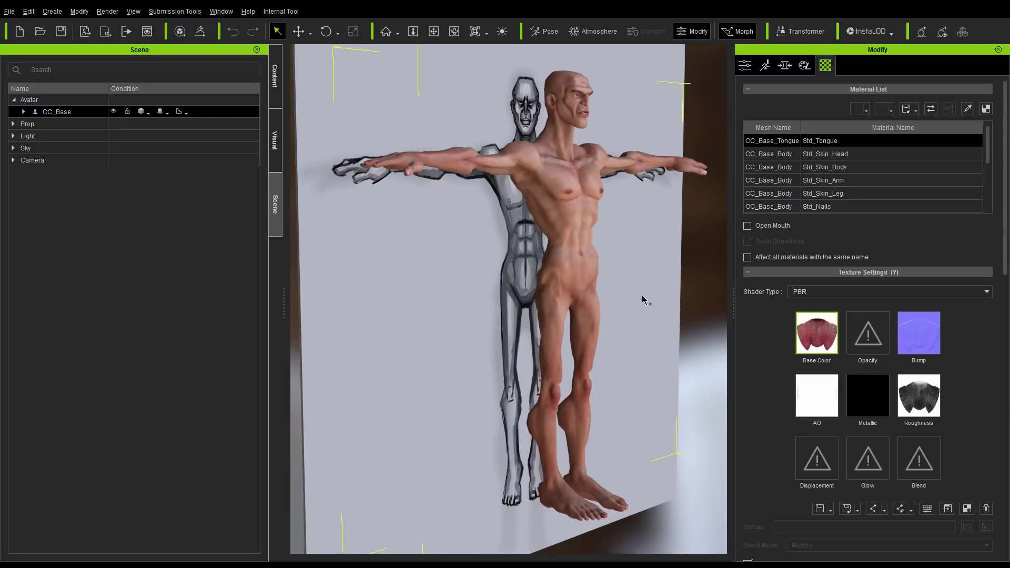
Delete the concept drawing image plane behind the avatar
right_click_drag(643, 298, 587, 344)
left_click(362, 526)
key("Delete")
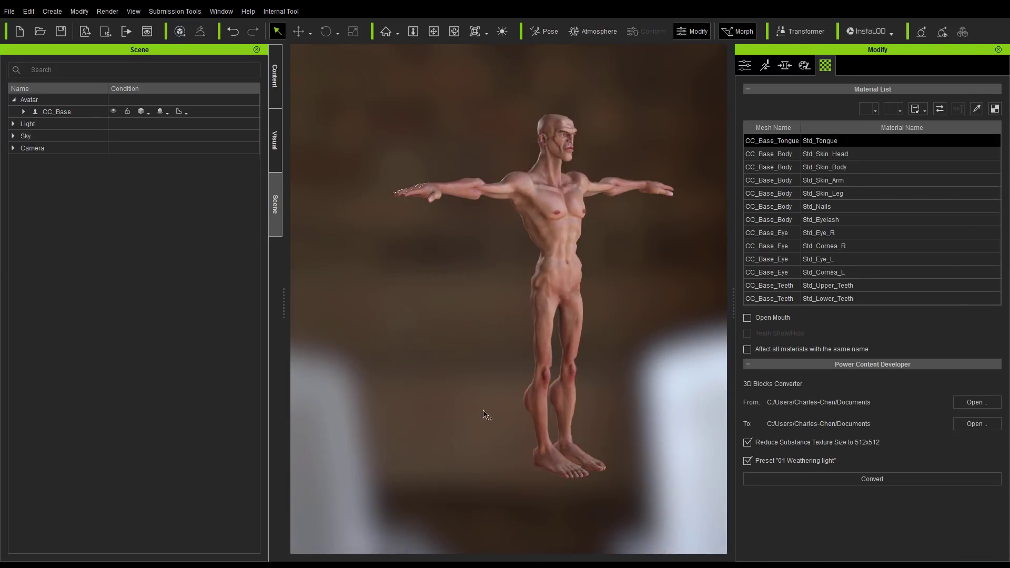
Inspect the sculpted avatar's full body, and check the head and face up close from both sides
middle_click_drag(650, 267, 642, 308)
right_click_drag(643, 308, 427, 322)
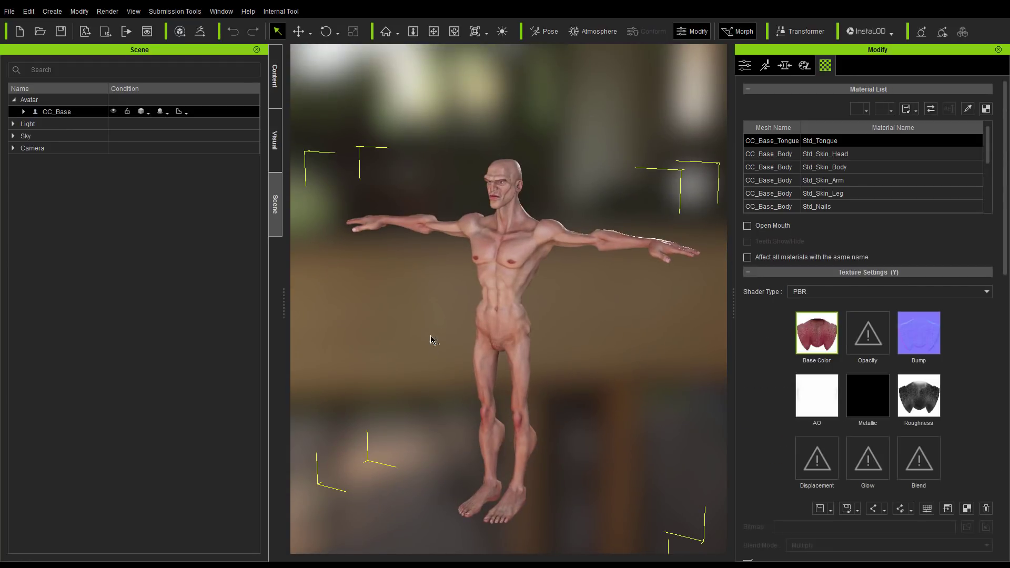
scroll(500, 225, "up", 5)
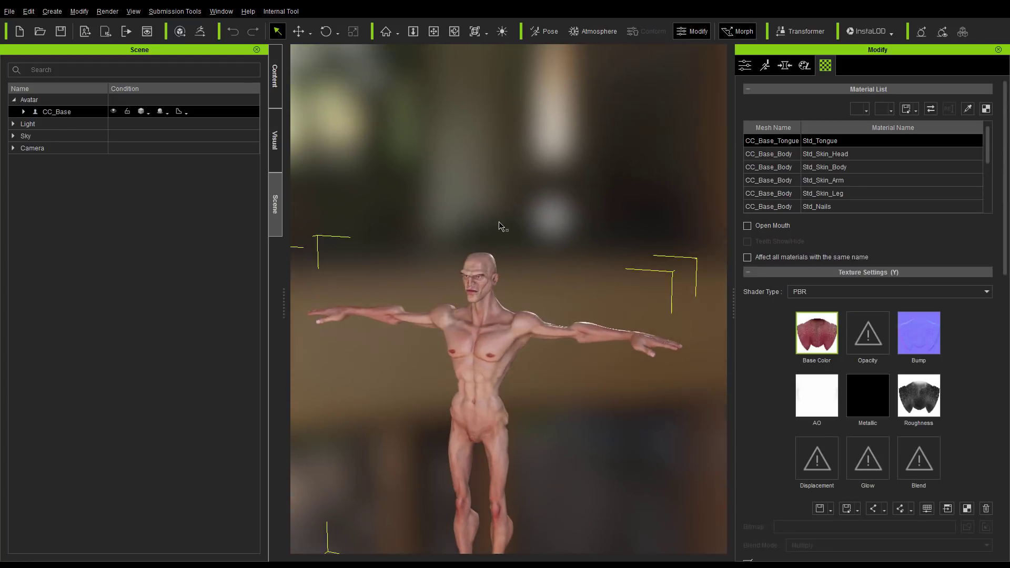
scroll(561, 153, "up", 8)
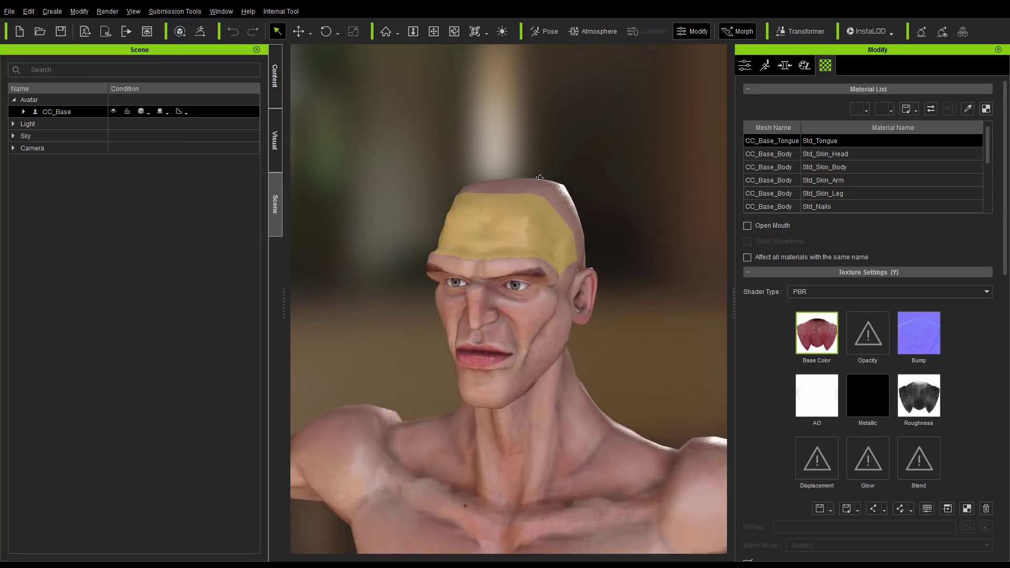
right_click_drag(562, 157, 740, 191, "alt")
scroll(607, 176, "up", 1)
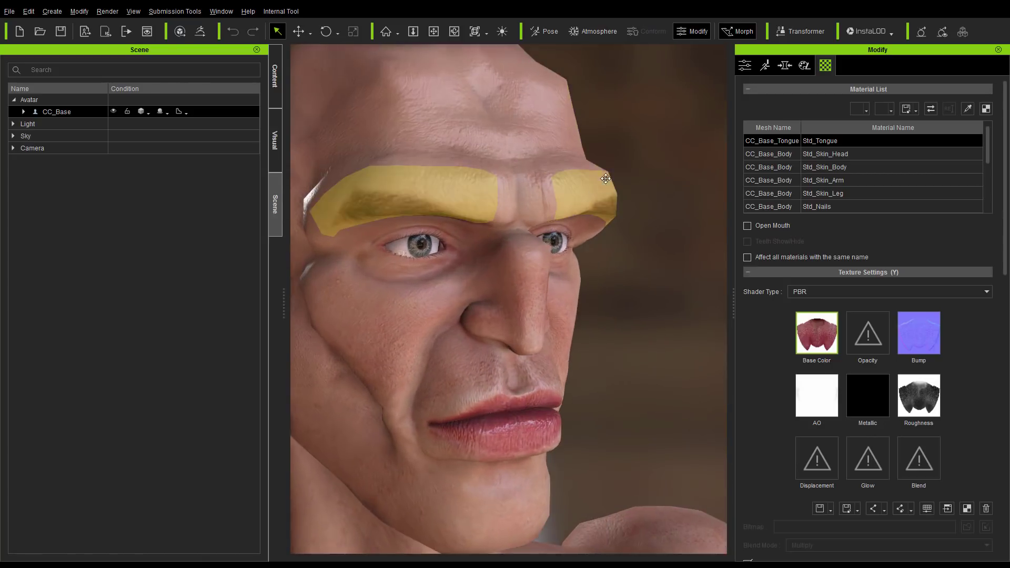
right_click_drag(606, 175, 369, 275, "alt")
scroll(371, 279, "down", 5)
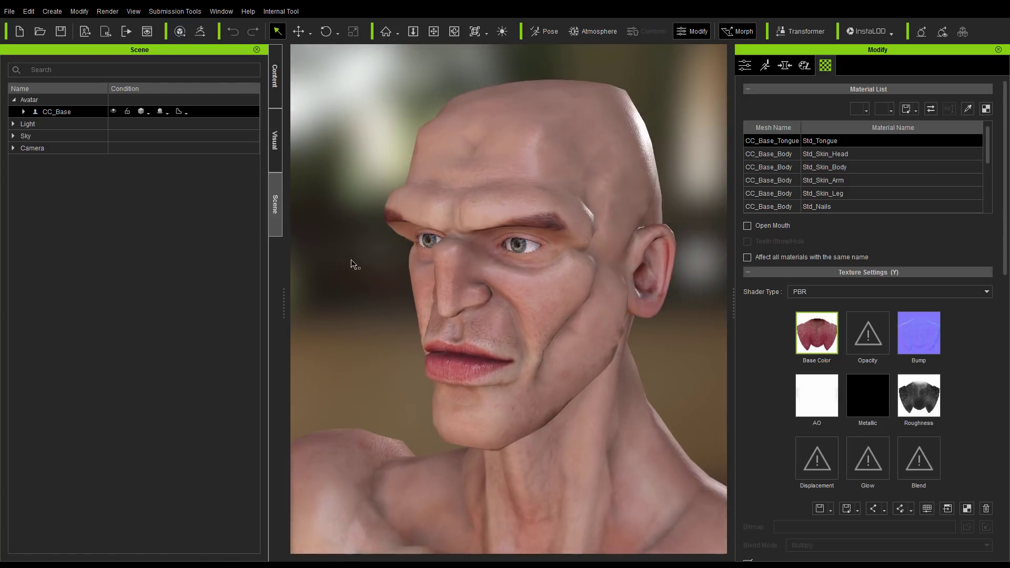
Open the avatar's mouth and inspect how the teeth fit inside the reshaped face
left_click(78, 12)
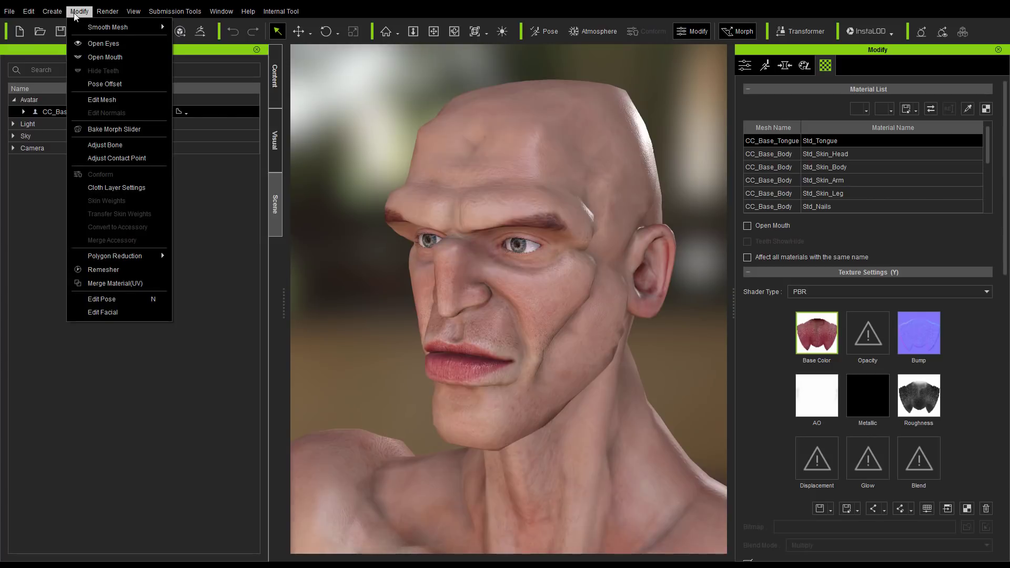
left_click(100, 56)
right_click_drag(336, 314, 405, 279)
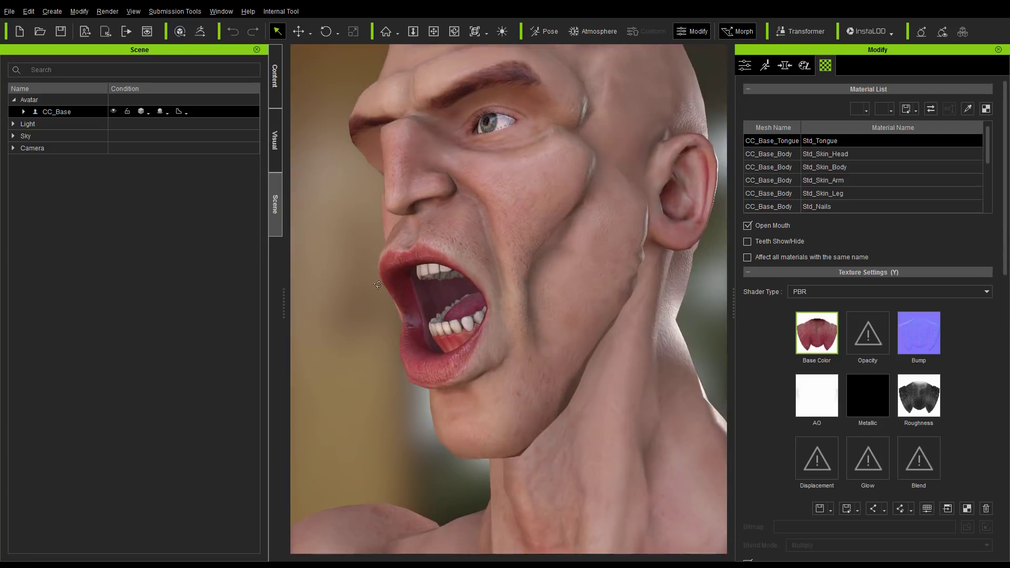
scroll(394, 279, "up", 3)
scroll(405, 282, "down", 4)
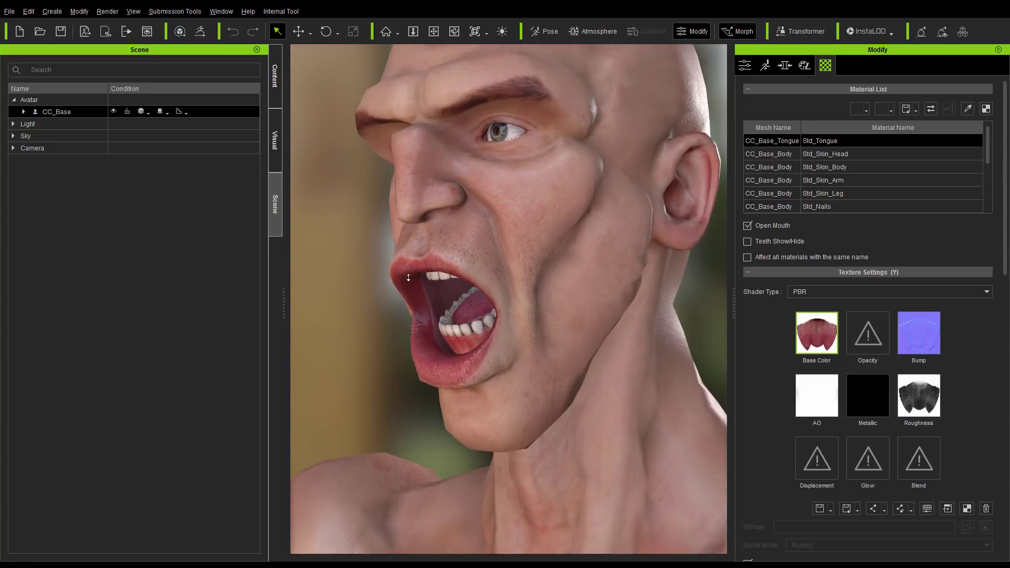
scroll(405, 283, "up", 1)
Start Adjust Bones for the avatar and set the bone type to Face
left_click(746, 71)
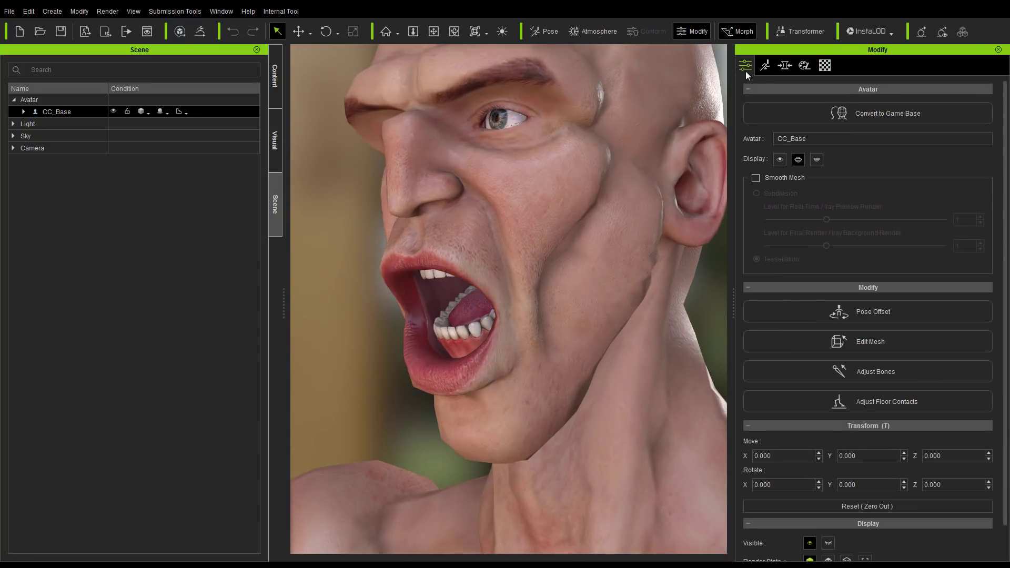
left_click(854, 372)
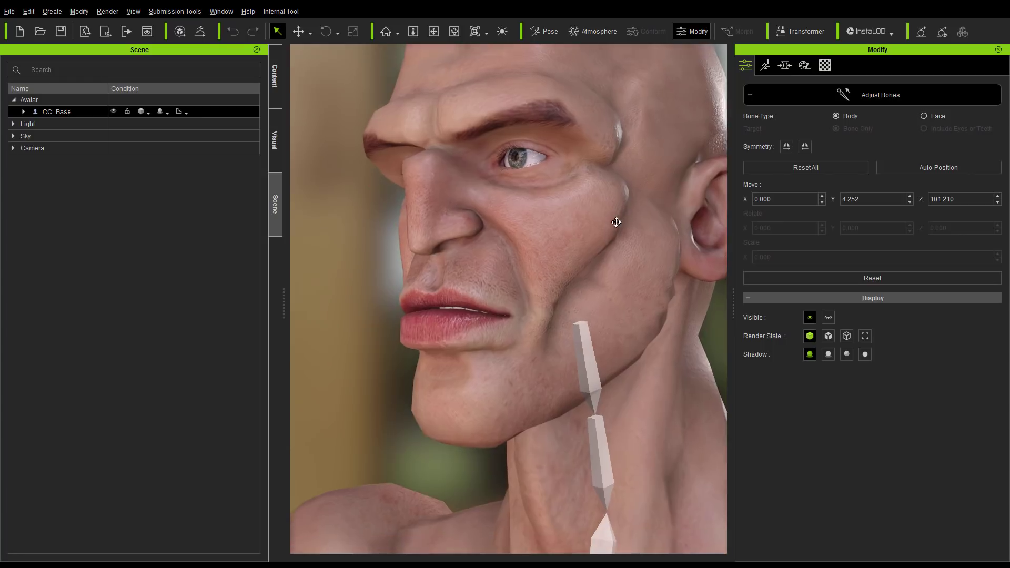
scroll(504, 268, "down", 3)
right_click_drag(504, 268, 532, 298)
scroll(532, 299, "up", 2)
middle_click_drag(532, 299, 529, 324)
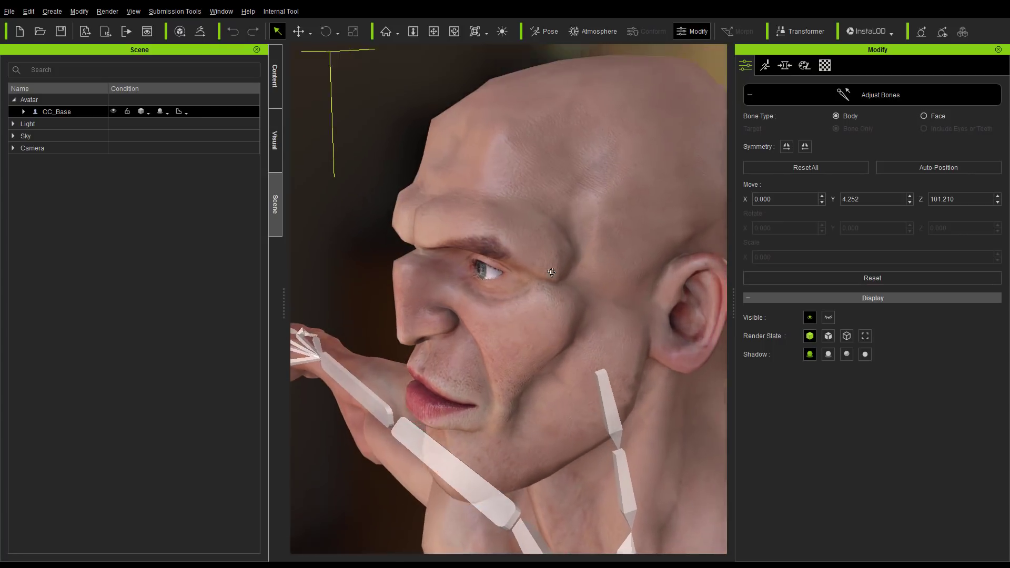
scroll(556, 265, "up", 1)
right_click_drag(555, 265, 555, 259)
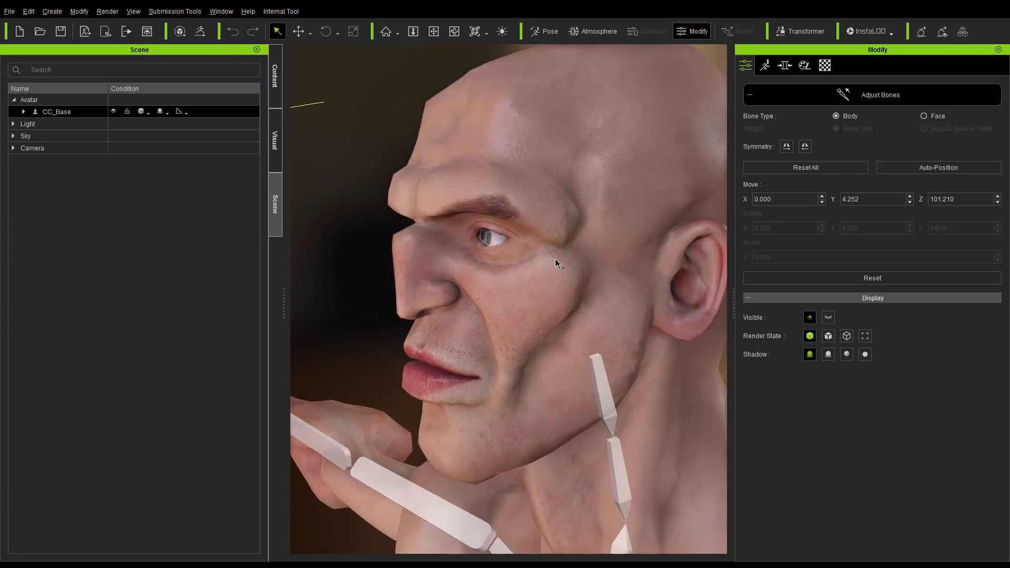
left_click(924, 116)
Try shifting the eye bones, first as Bone Only and also with Include Eyes or Teeth, undoing each move
right_click_drag(632, 252, 622, 223)
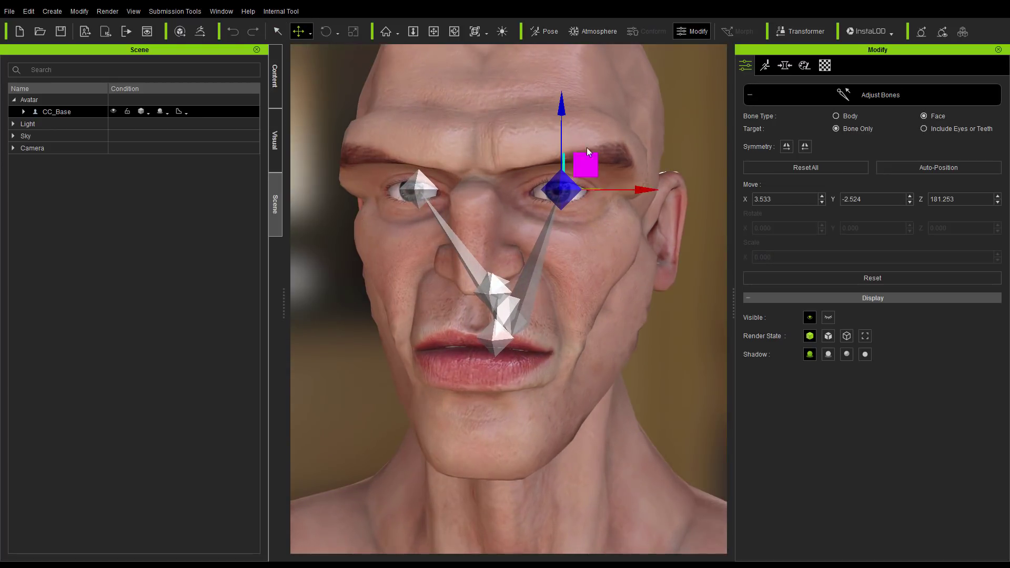
left_click_drag(562, 117, 564, 95)
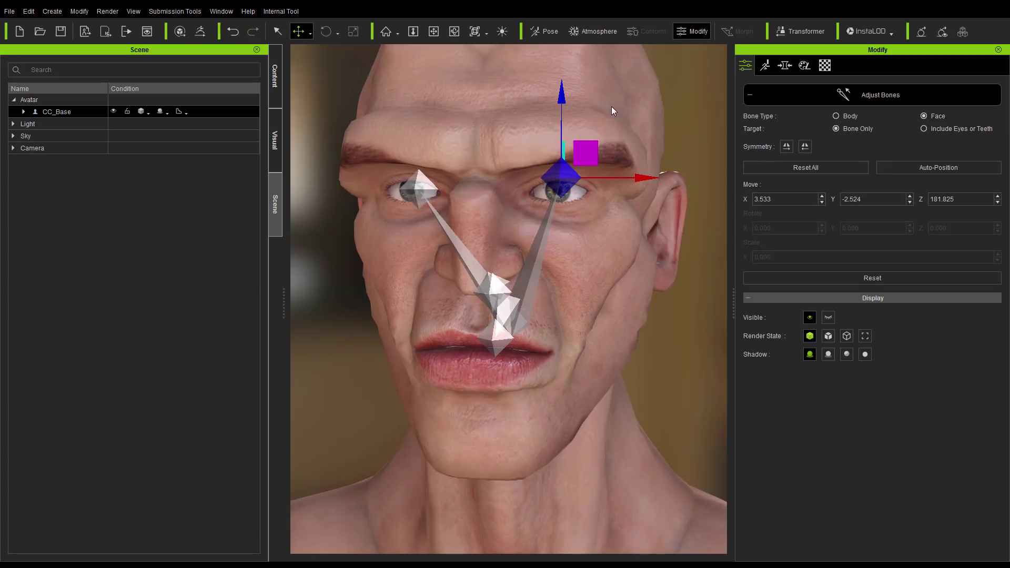
key("ctrl+z")
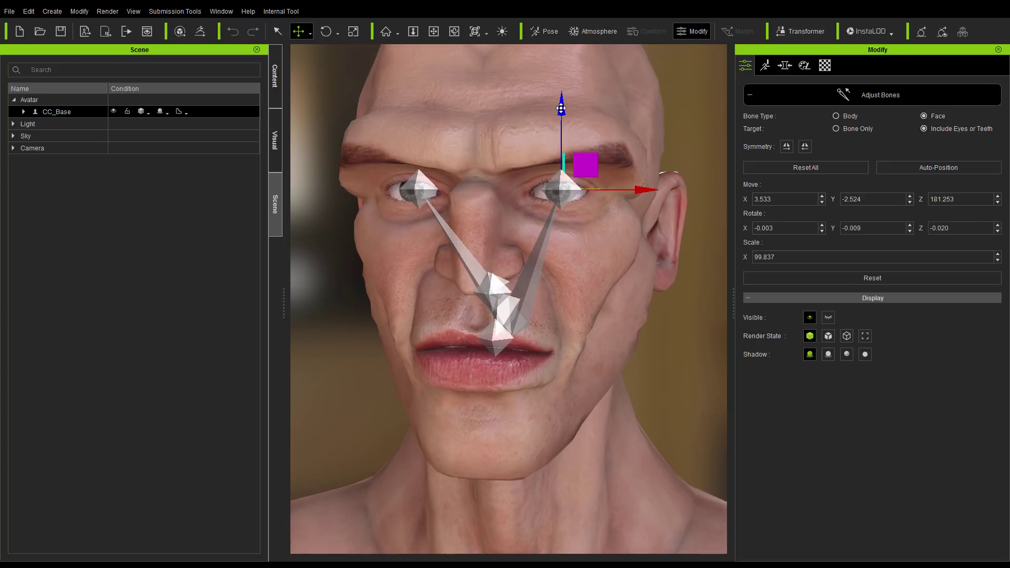
mouse_move(561, 120)
left_mouse_down()
mouse_move(560, 134)
mouse_move(561, 79)
mouse_move(560, 127)
mouse_move(562, 95)
mouse_move(560, 105)
left_mouse_up()
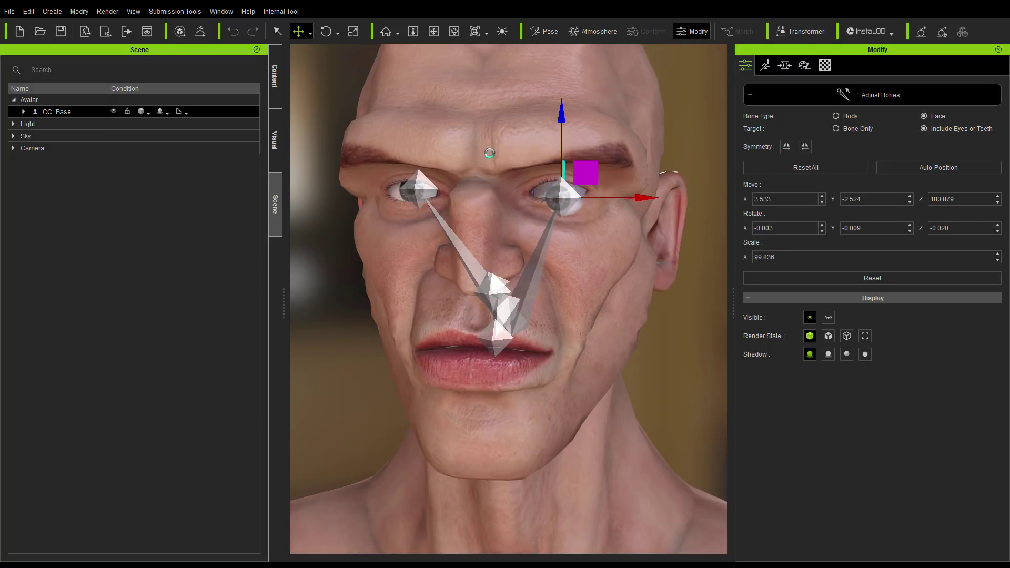
right_click_drag(489, 153, 535, 168)
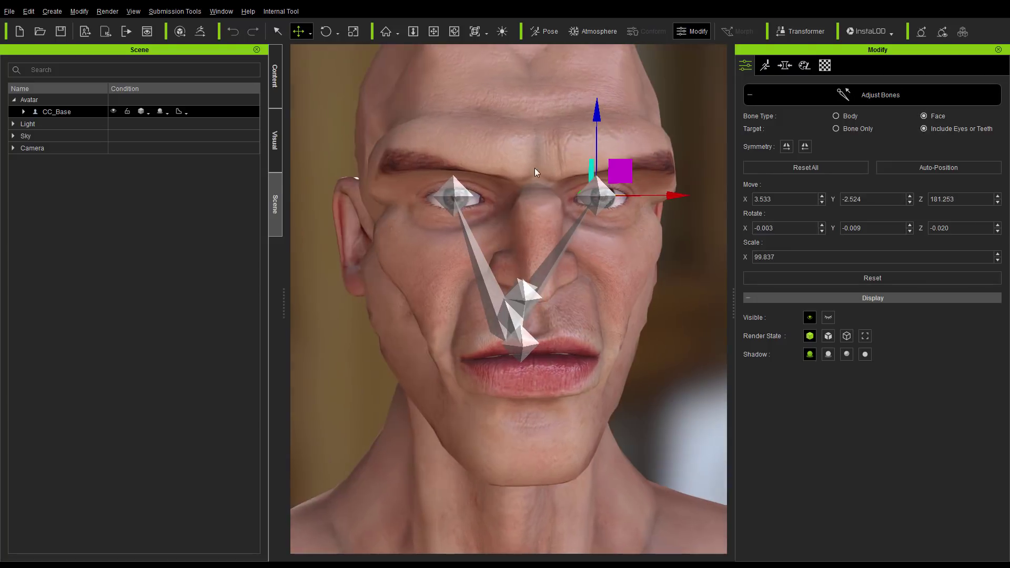
left_click(455, 203)
left_click_drag(491, 197, 576, 170)
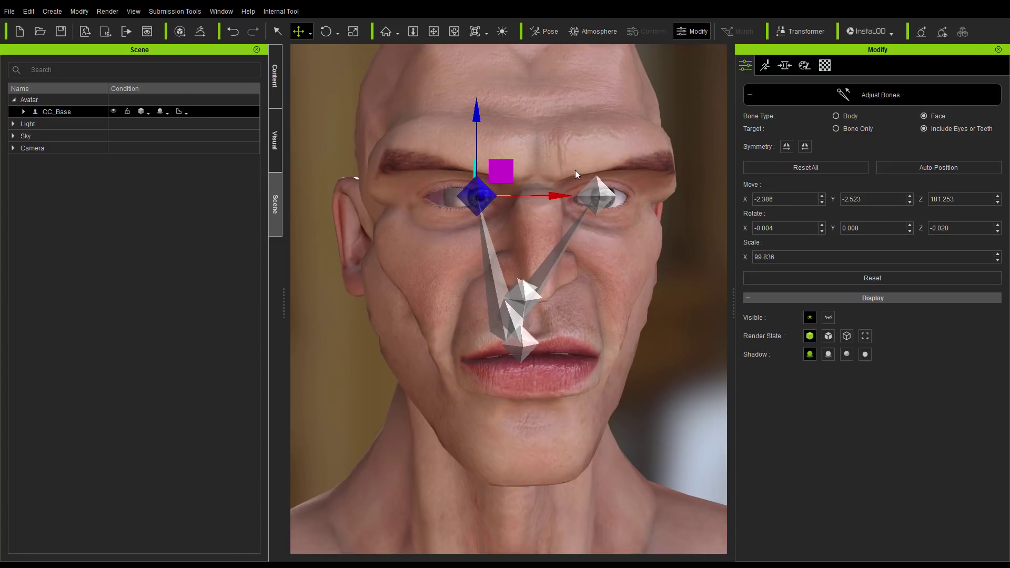
key("ctrl+z")
Move the lower teeth bone to a Z position of 173.638 and display the avatar in X-Ray mode
middle_click_drag(533, 248, 567, 194)
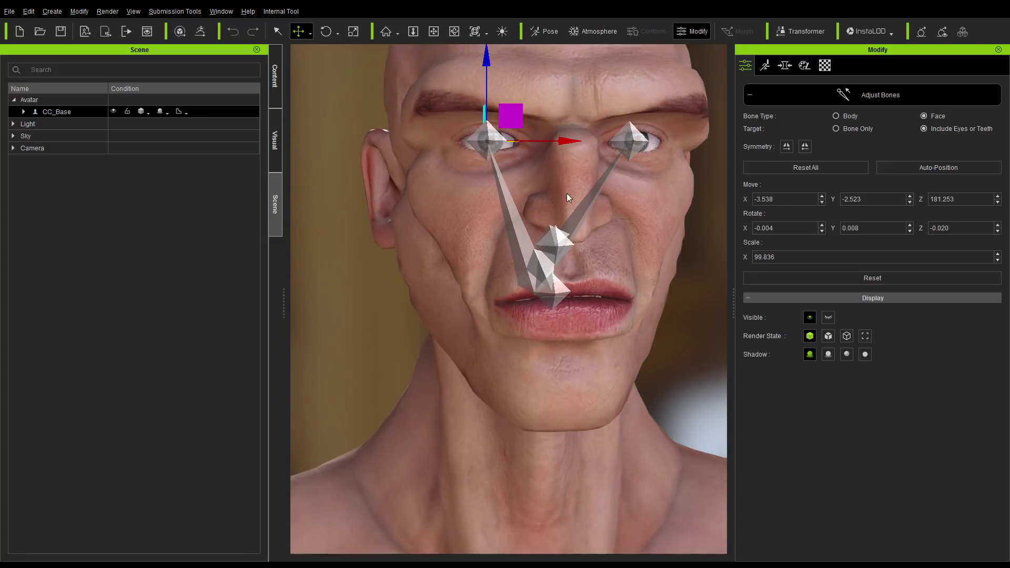
right_click_drag(567, 198, 560, 292)
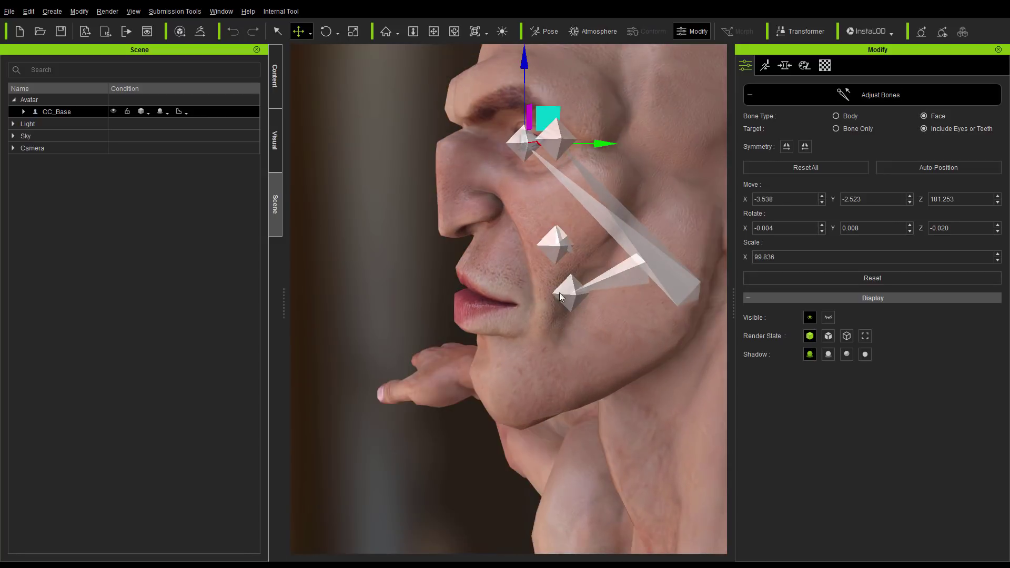
left_click(567, 297)
mouse_move(572, 219)
left_mouse_down()
mouse_move(571, 260)
mouse_move(571, 212)
left_mouse_up()
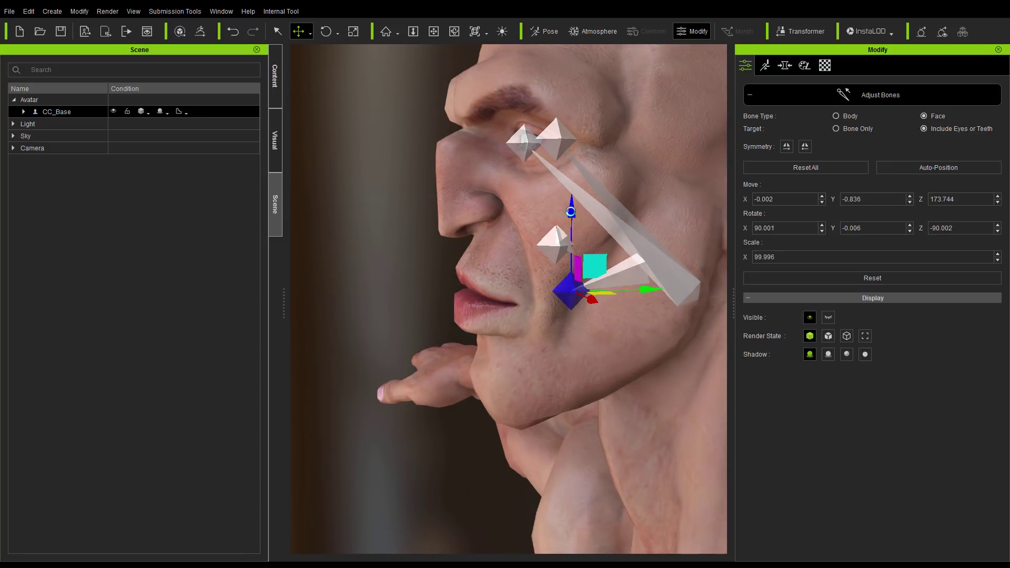
right_click_drag(503, 226, 542, 229)
left_click(148, 113)
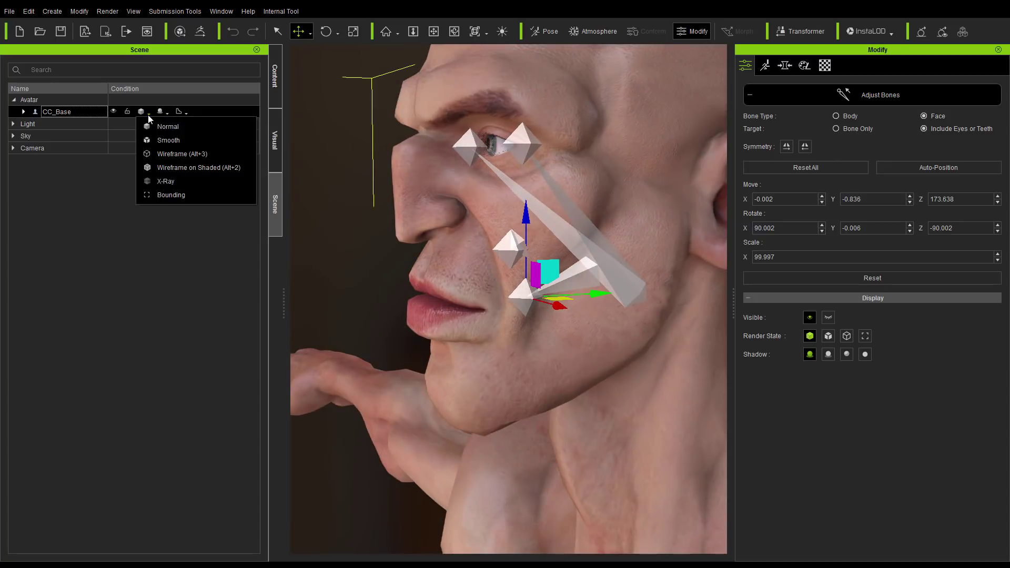
left_click(165, 181)
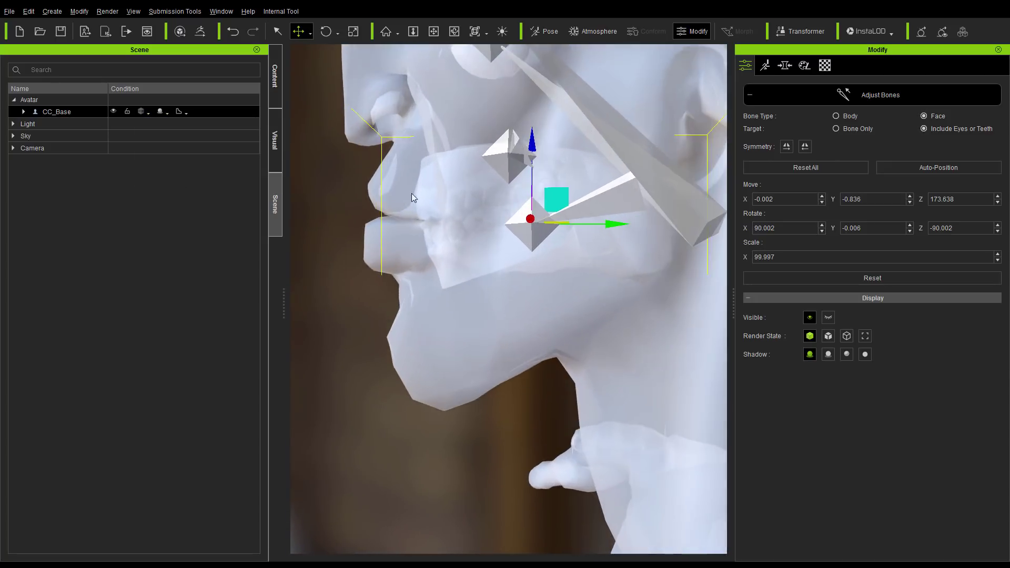
Lower the lower teeth bone to about Z 173.165 and shift it forward to Y -1.268
middle_click_drag(411, 193, 403, 233)
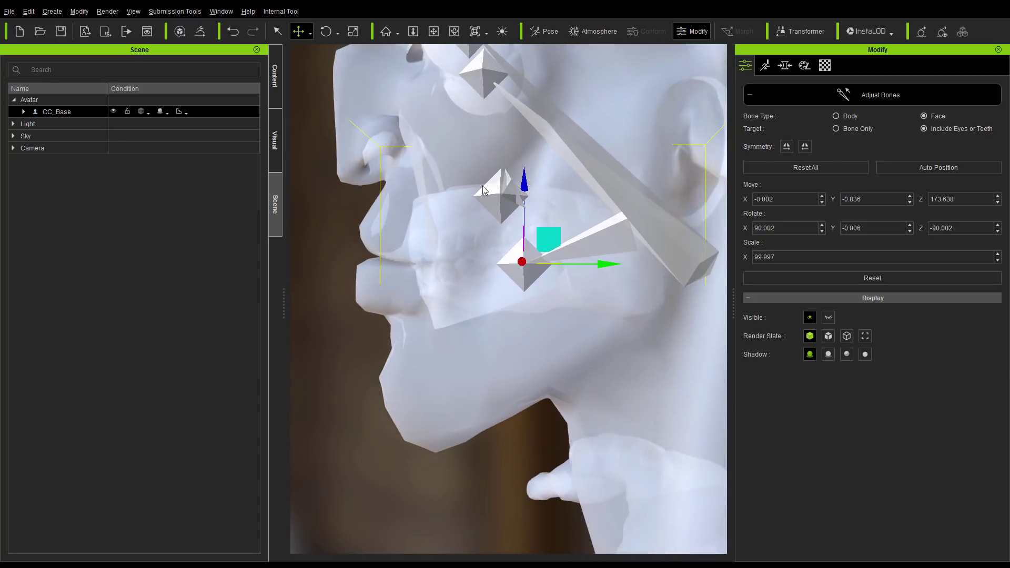
left_click_drag(524, 187, 524, 200)
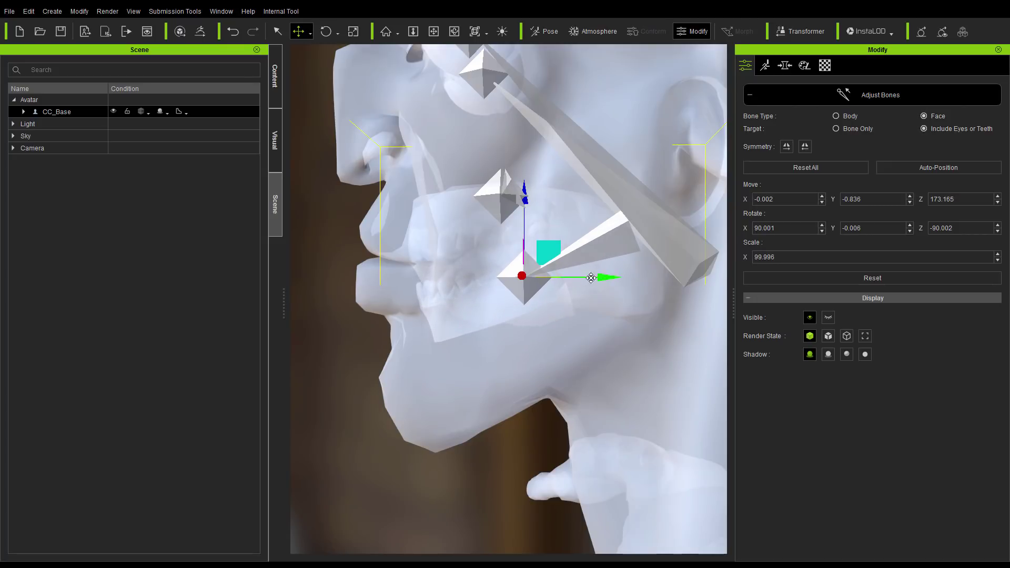
left_click_drag(591, 278, 586, 274)
Shift the upper teeth bone forward and fine-tune its height behind the upper lip
left_click(509, 195)
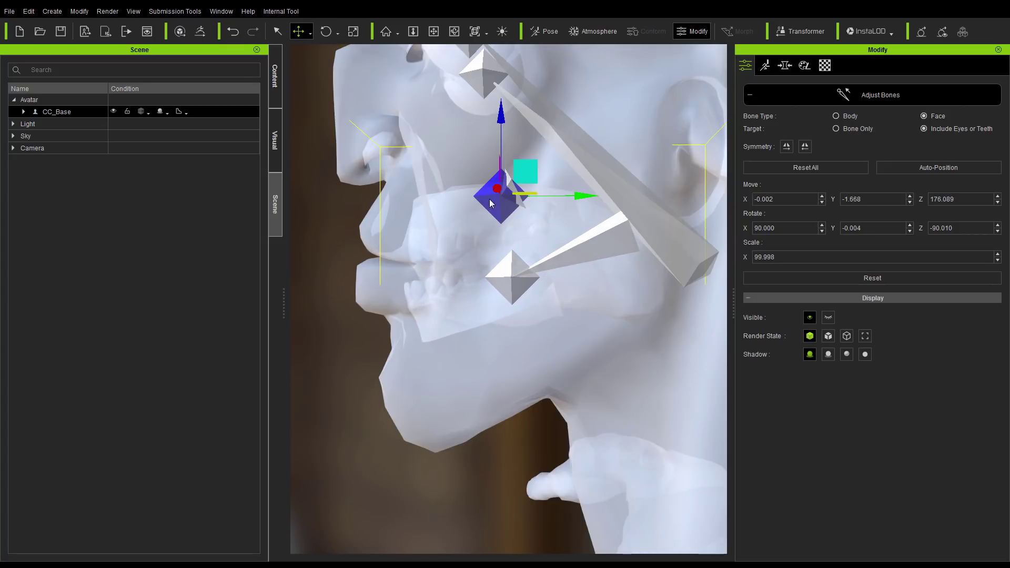
left_click_drag(576, 196, 560, 196)
left_click_drag(487, 125, 486, 139)
right_click_drag(494, 158, 566, 194)
scroll(566, 205, "down", 3)
left_click_drag(434, 176, 434, 173)
Raise the lower teeth bone to Z 173.543 and finish the bone adjustment
left_click(442, 309)
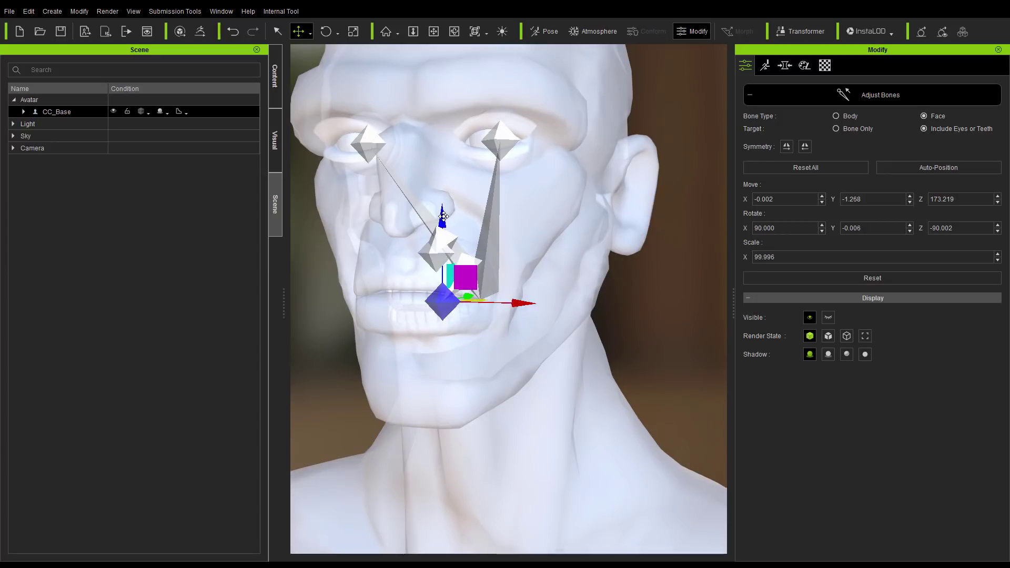
left_click_drag(444, 216, 444, 209)
right_click_drag(452, 220, 404, 247)
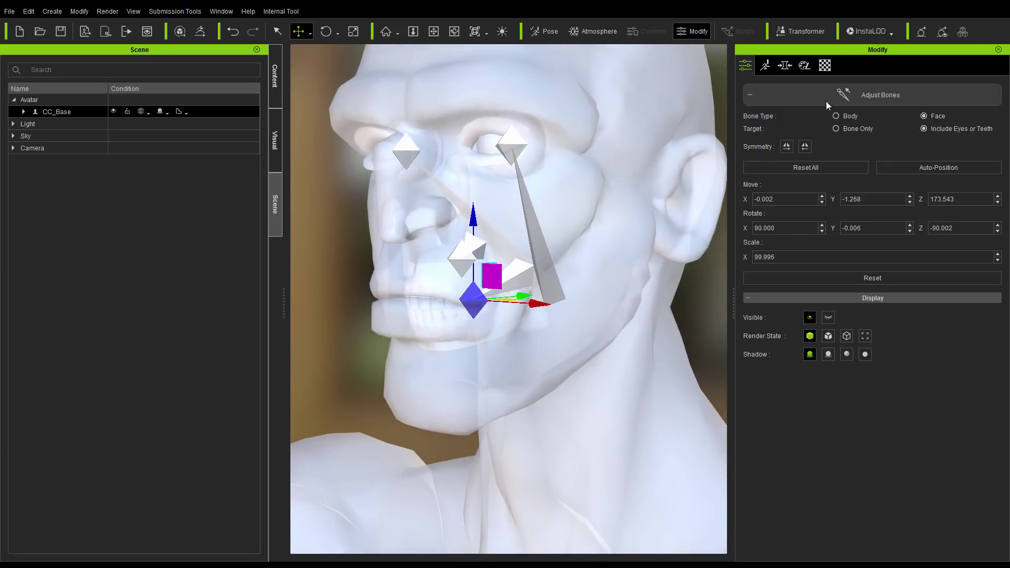
left_click(843, 95)
right_click_drag(530, 164, 587, 248)
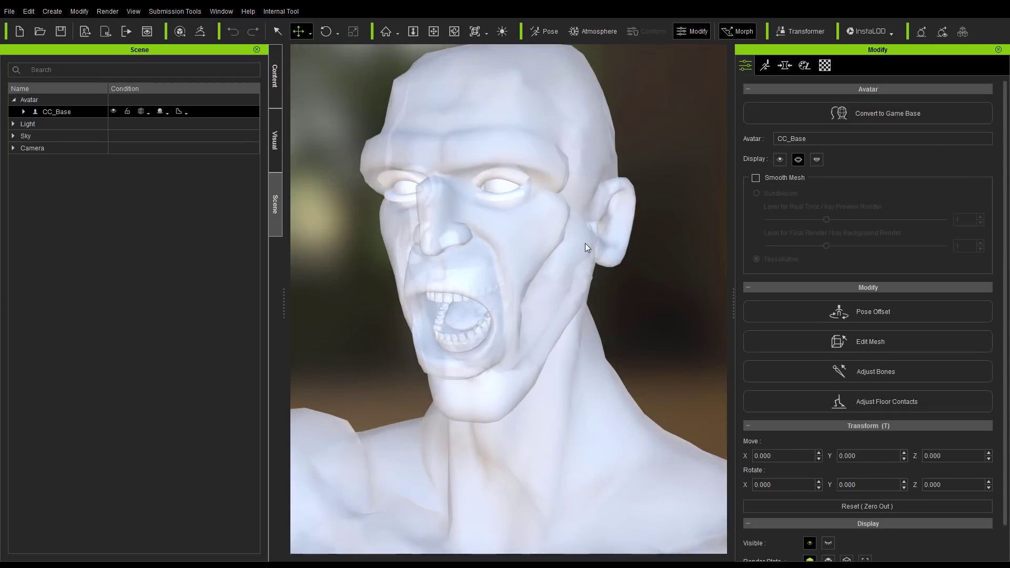
Return the avatar to Normal display, check the open mouth from the front, and close it
left_click(148, 113)
left_click(168, 130)
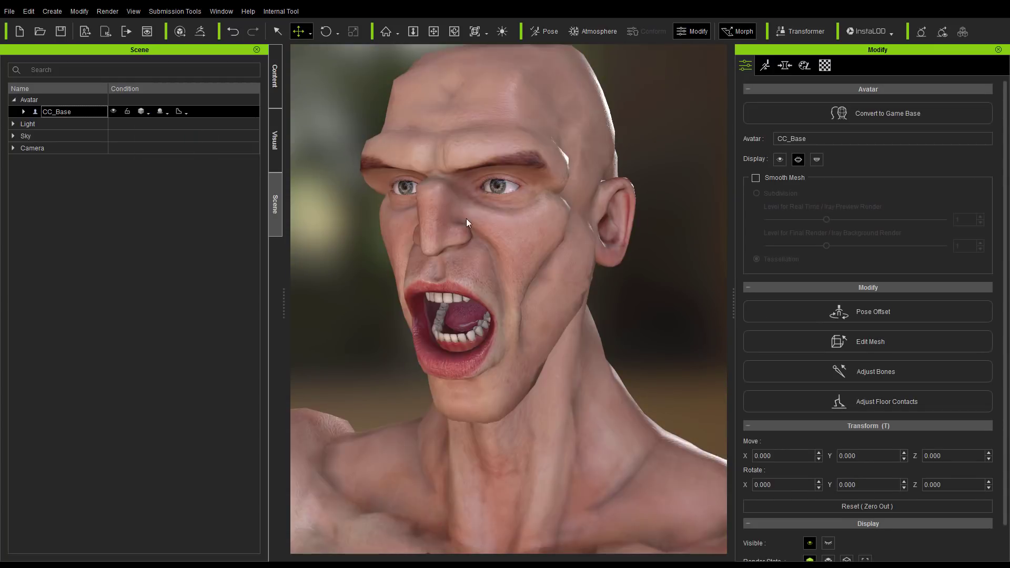
right_click_drag(466, 218, 602, 269)
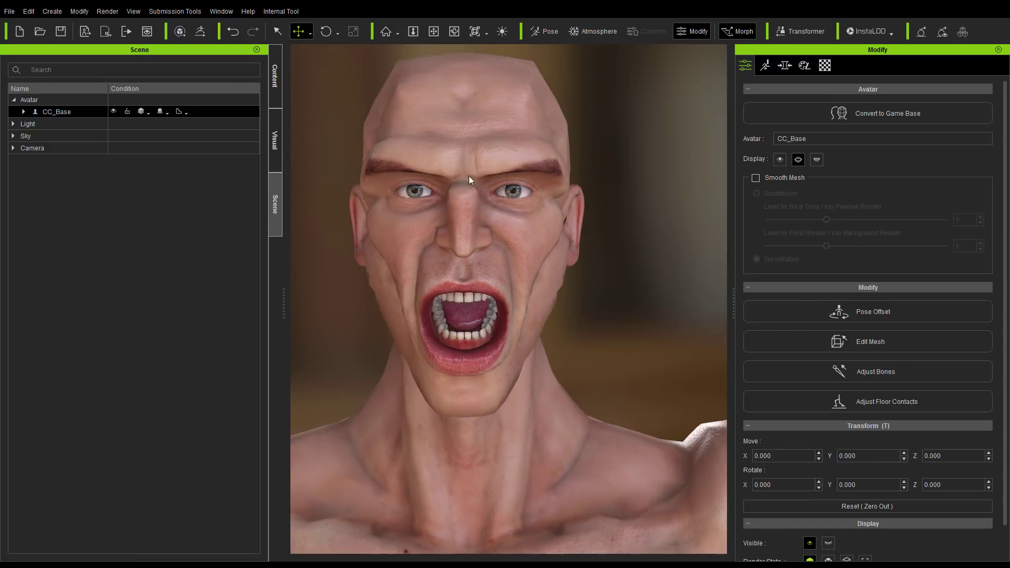
left_click(74, 11)
left_click(98, 62)
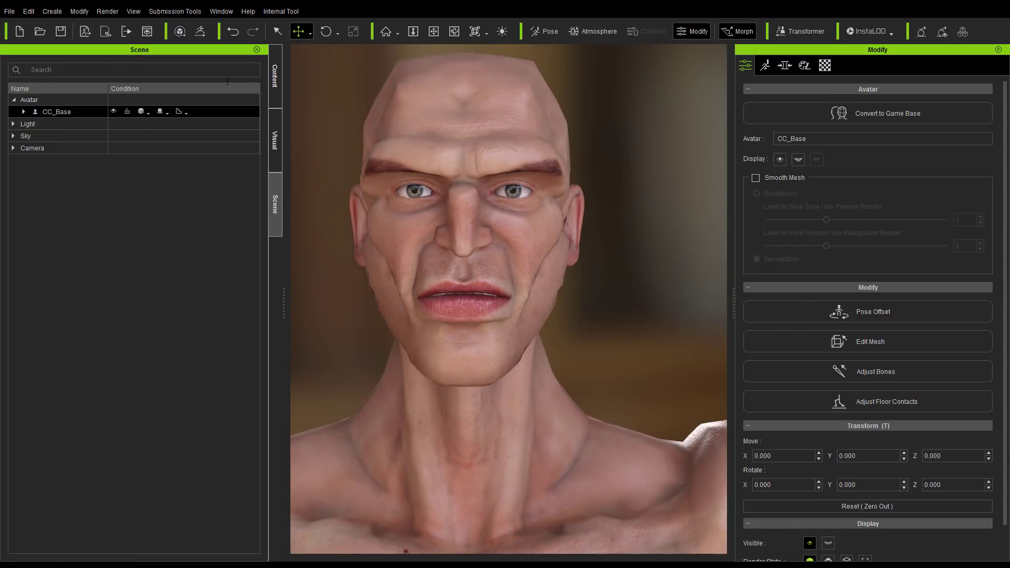
Open the facial editing tool for the avatar and select both eyes together for muscle-based control
scroll(612, 334, "down", 10)
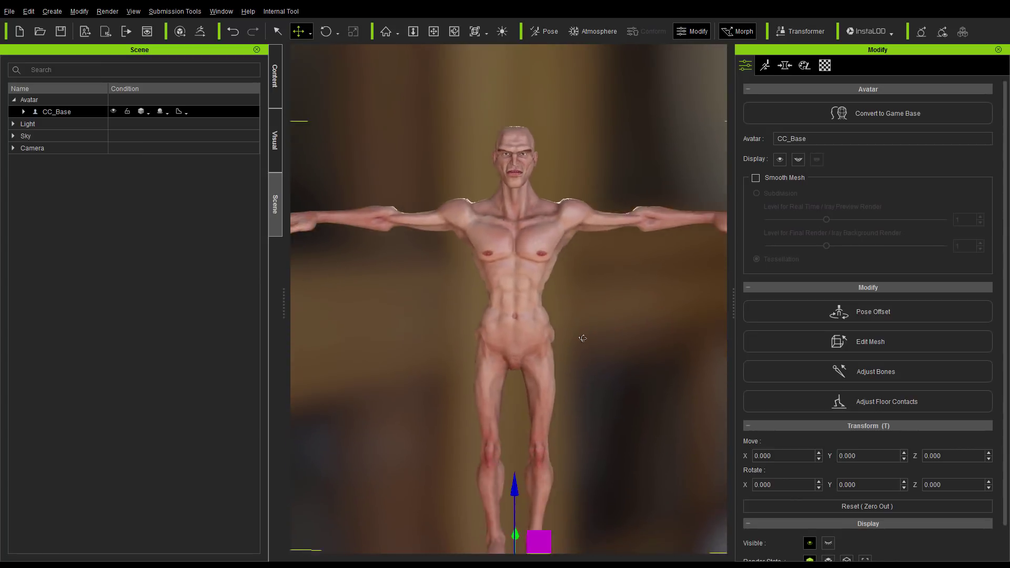
scroll(599, 347, "down", 5)
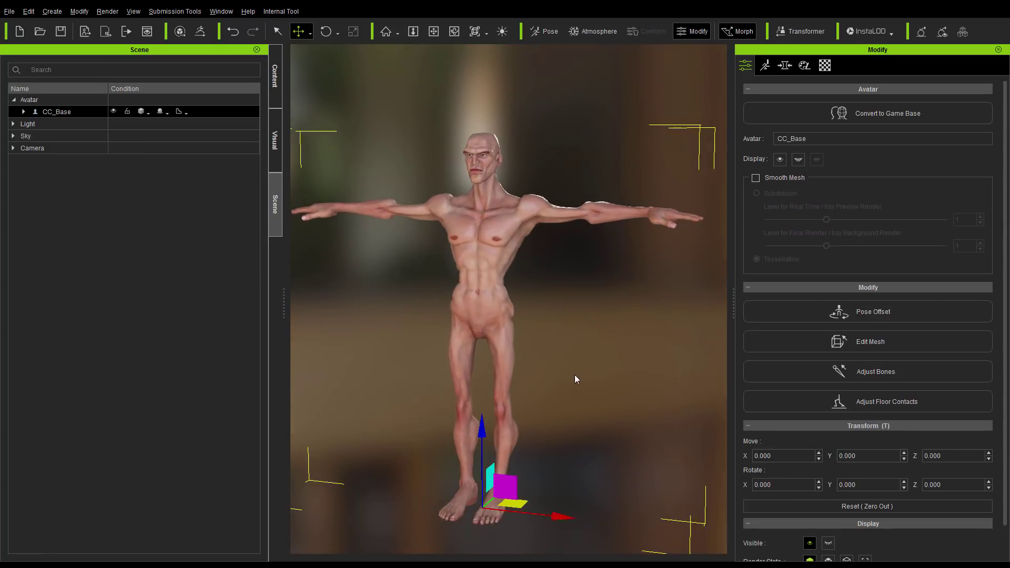
left_click(764, 67)
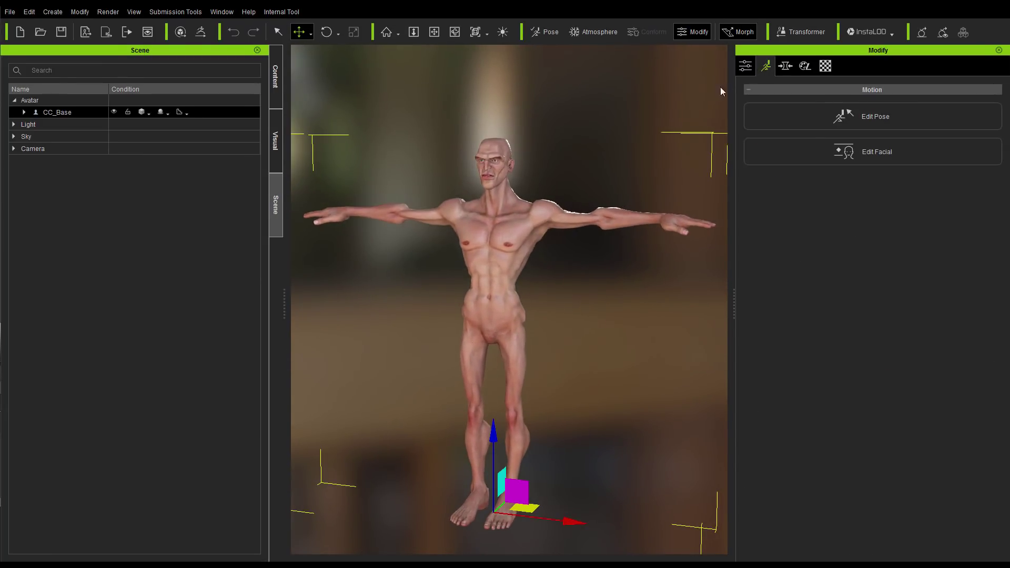
scroll(561, 163, "up", 10)
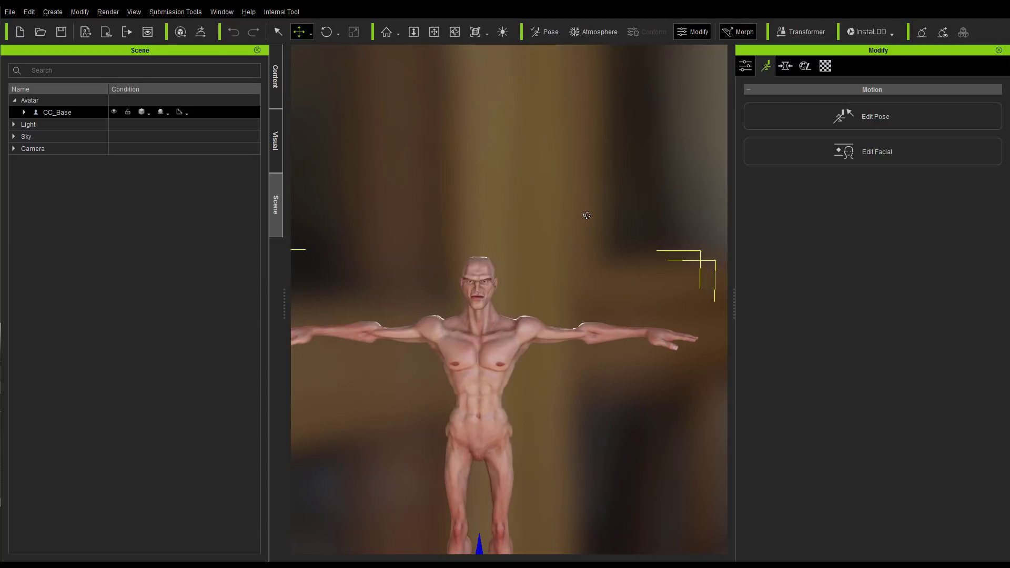
scroll(623, 180, "up", 6)
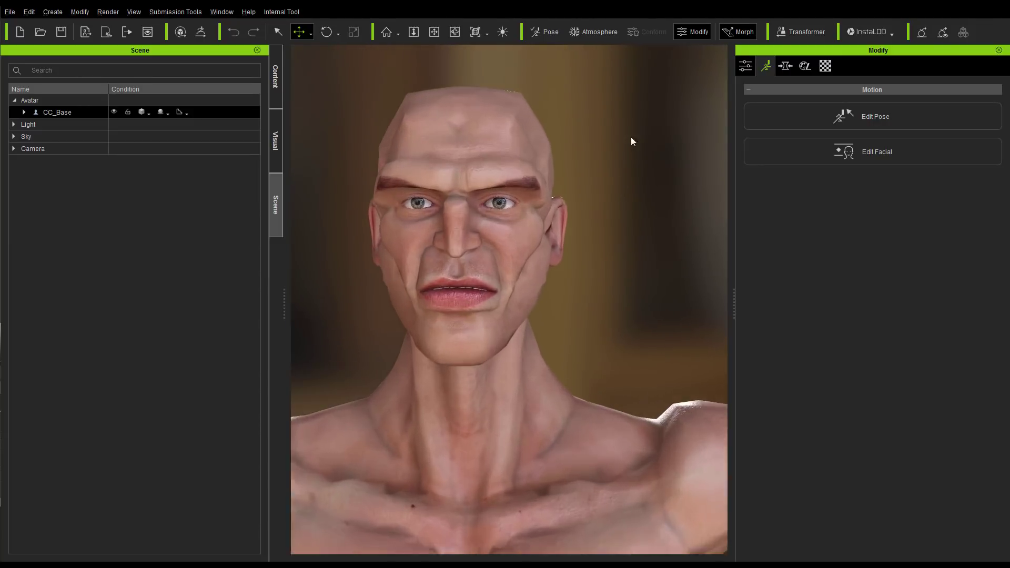
scroll(662, 231, "up", 3)
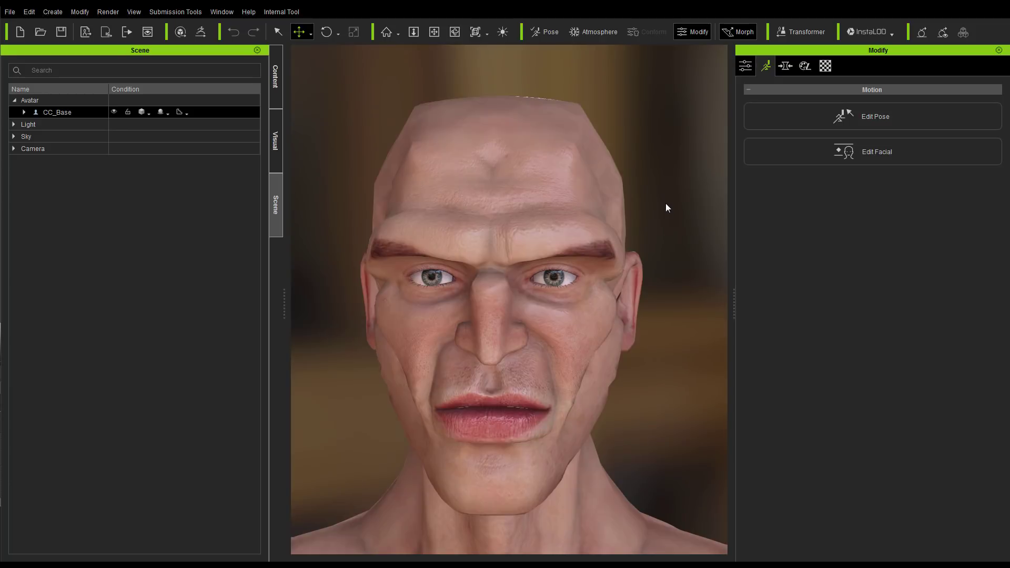
left_click(836, 151)
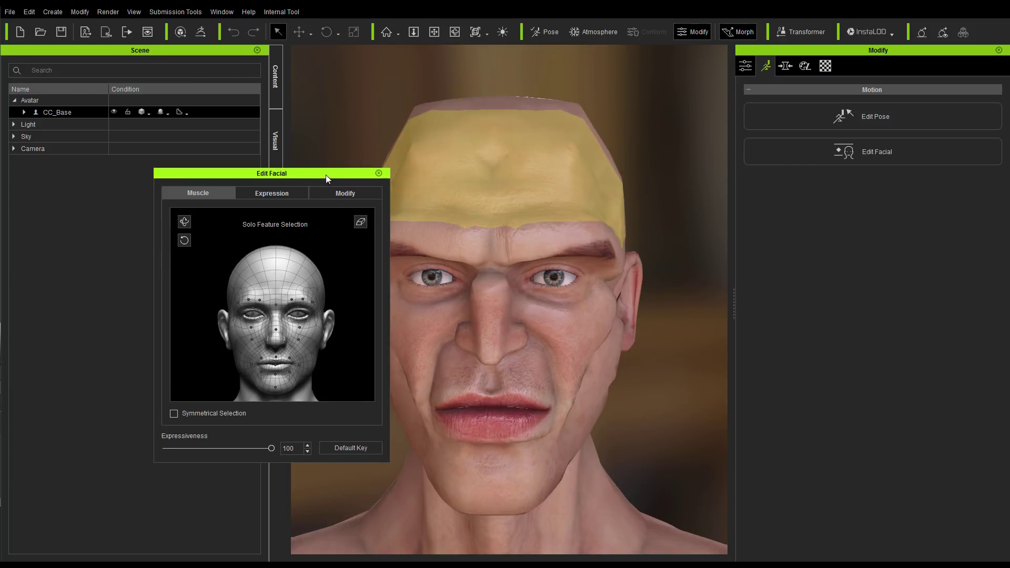
left_click_drag(327, 175, 267, 180)
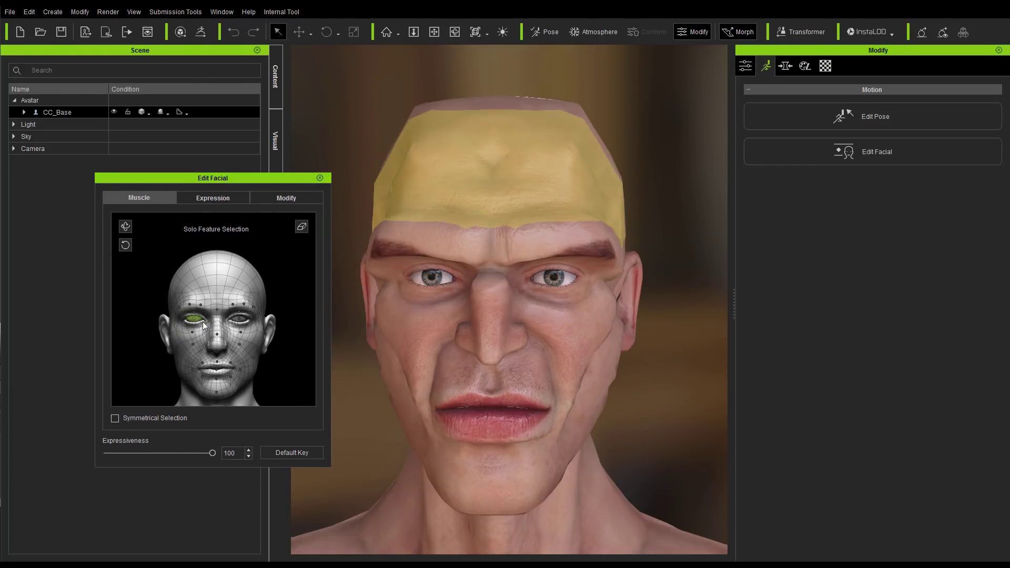
left_click(241, 318, "ctrl")
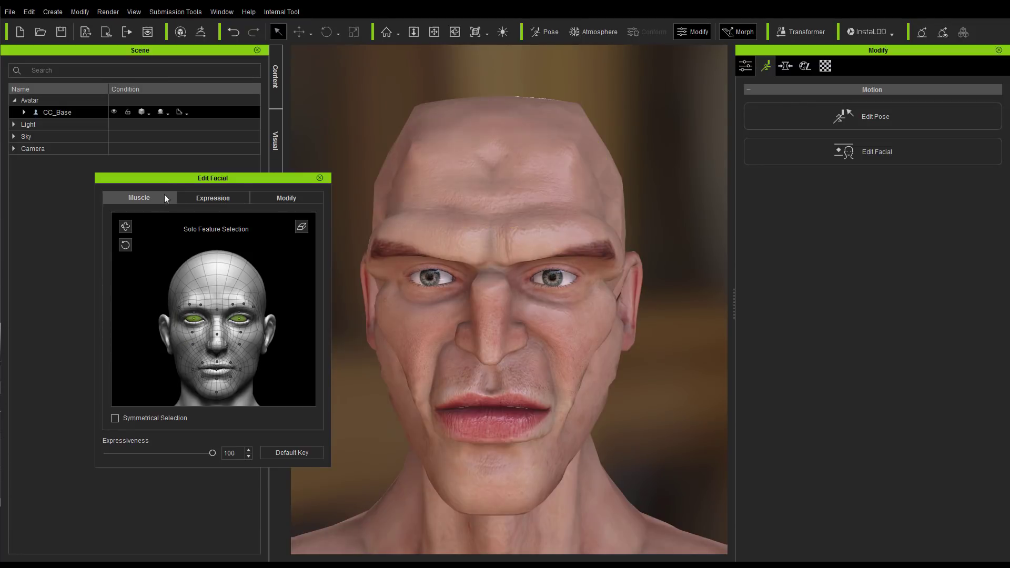
Test the 01-Happy expression presets on the sculpted face, applying Happy_1, Happy_2 and Happy_7
left_click(213, 200)
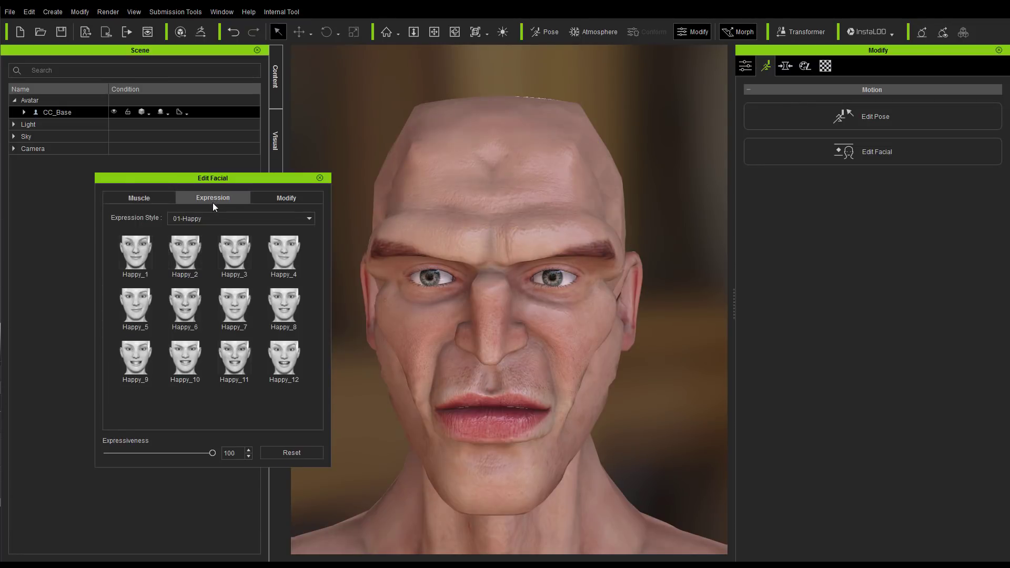
left_click(136, 262)
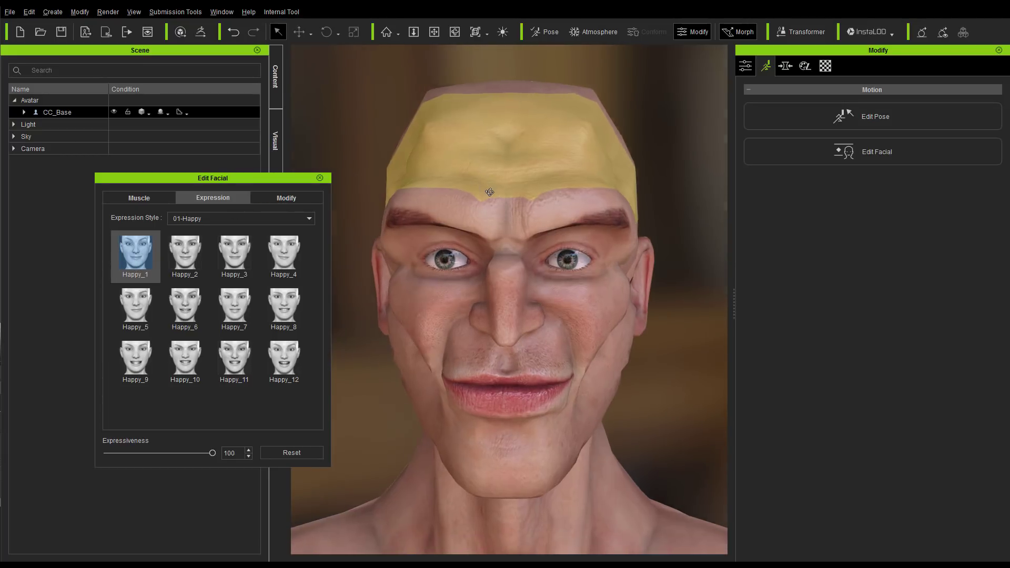
left_click(187, 257)
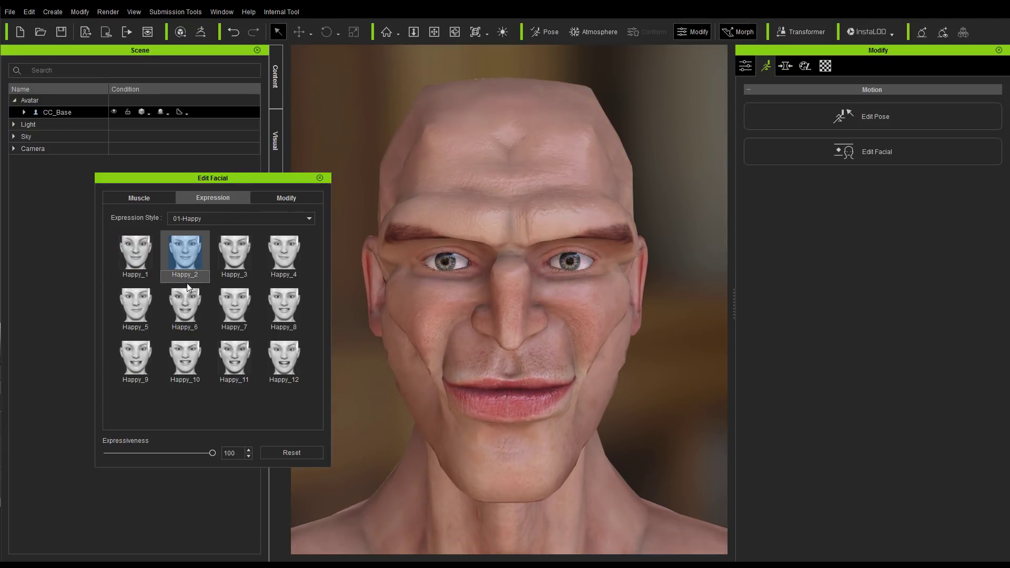
left_click(233, 310)
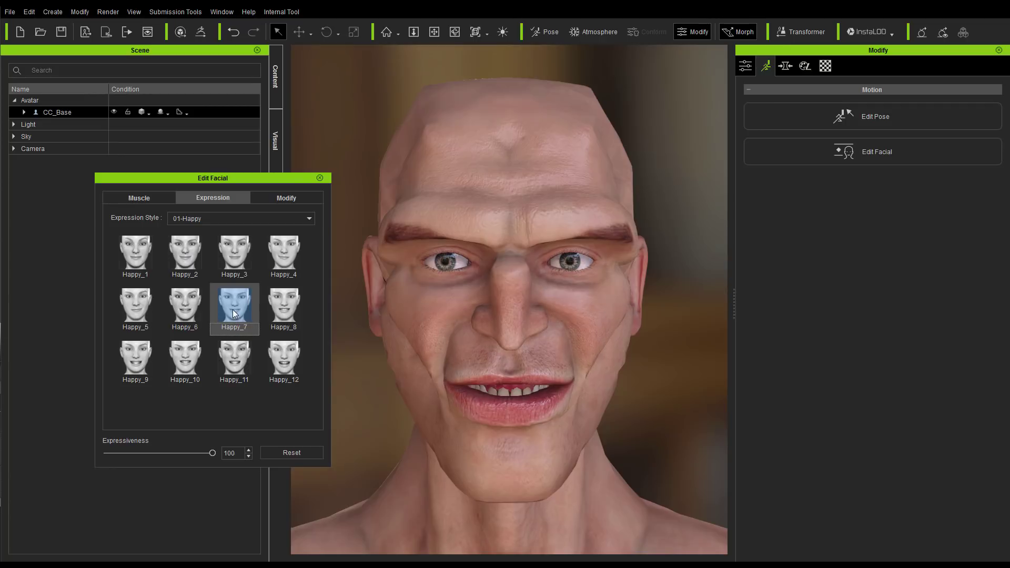
Test the 03-Angry expression presets at 100 expressiveness, applying Angry_2, Angry_6, Angry_11, Angry_8, Angry_4 and Angry_12
left_click(234, 219)
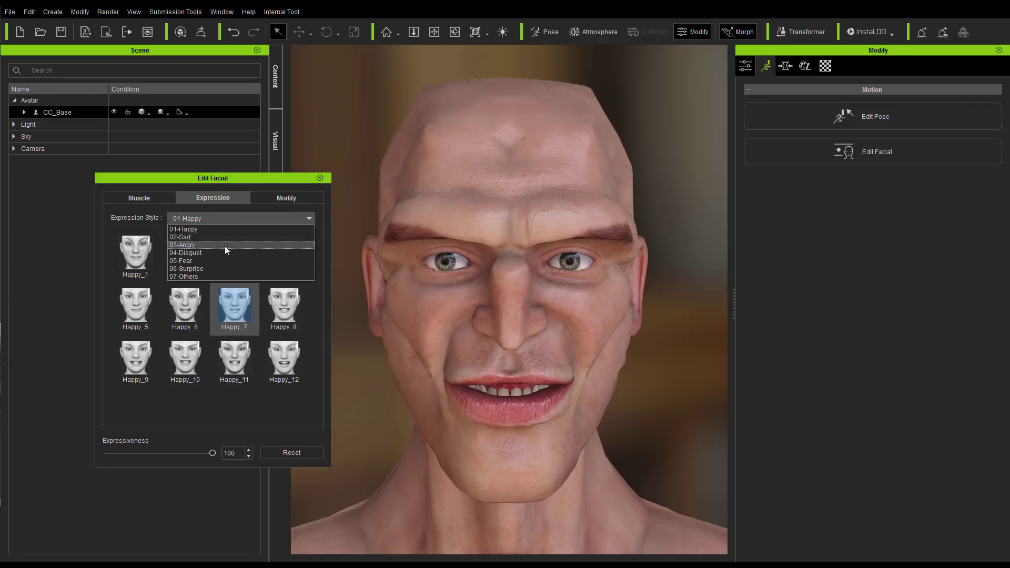
left_click(225, 246)
left_click(191, 264)
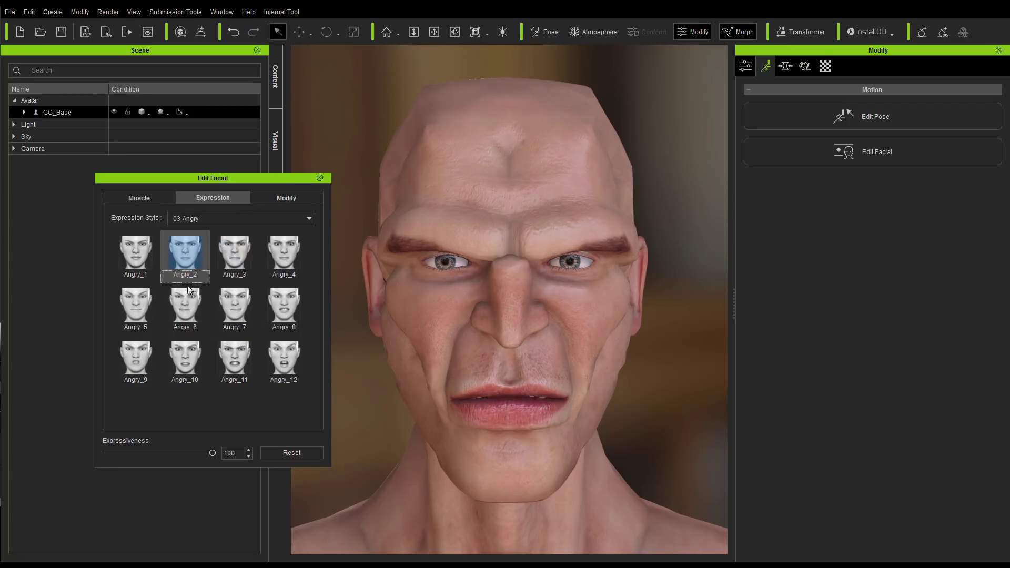
left_click(190, 312)
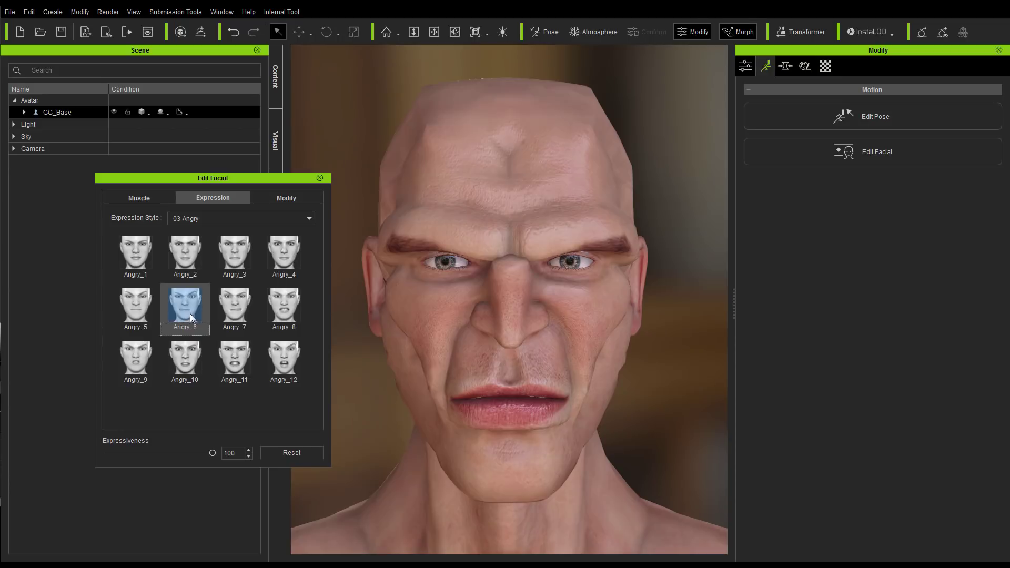
left_click_drag(212, 454, 254, 444)
left_click(230, 361)
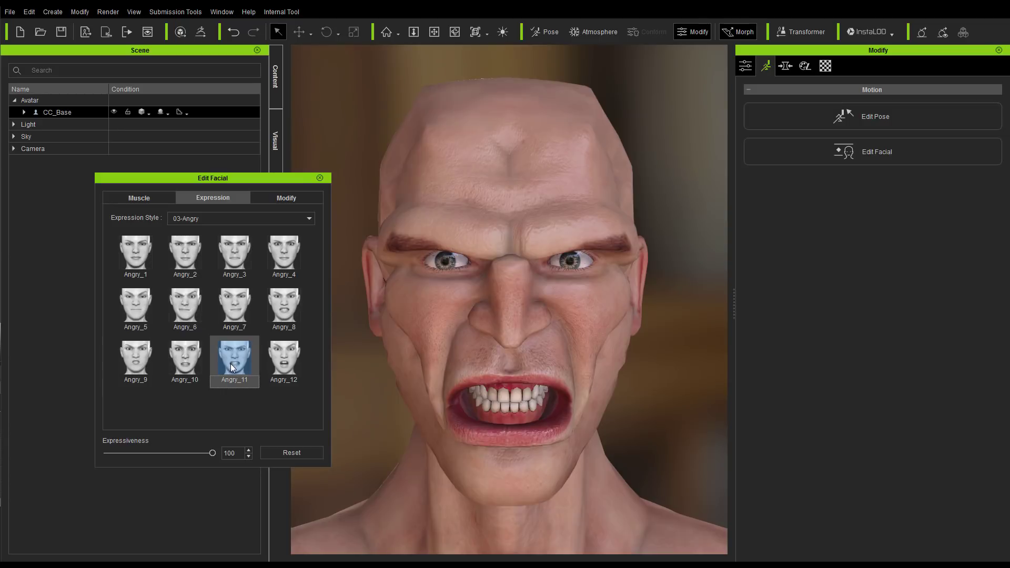
left_click(282, 311)
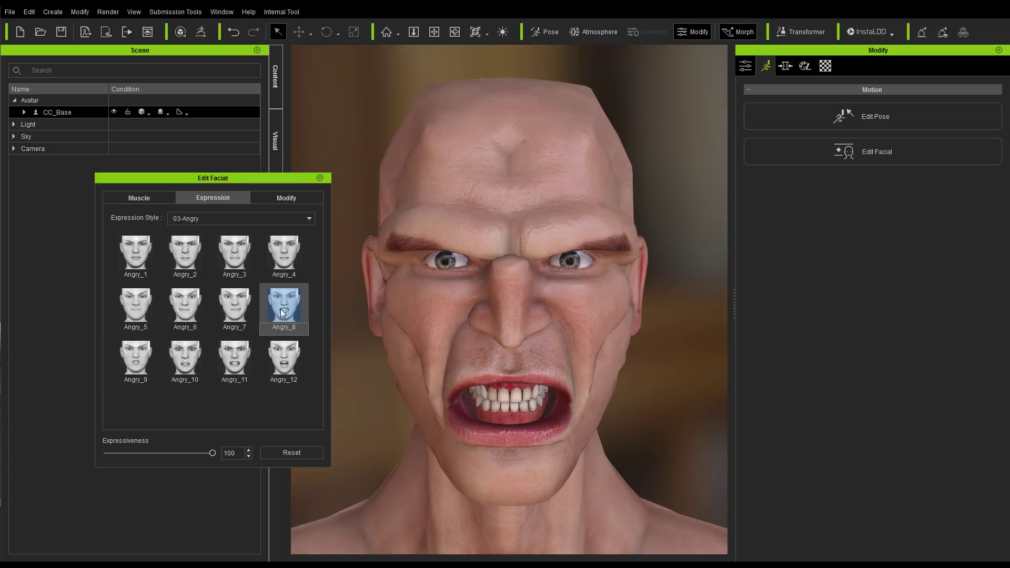
left_click(286, 251)
left_click(283, 362)
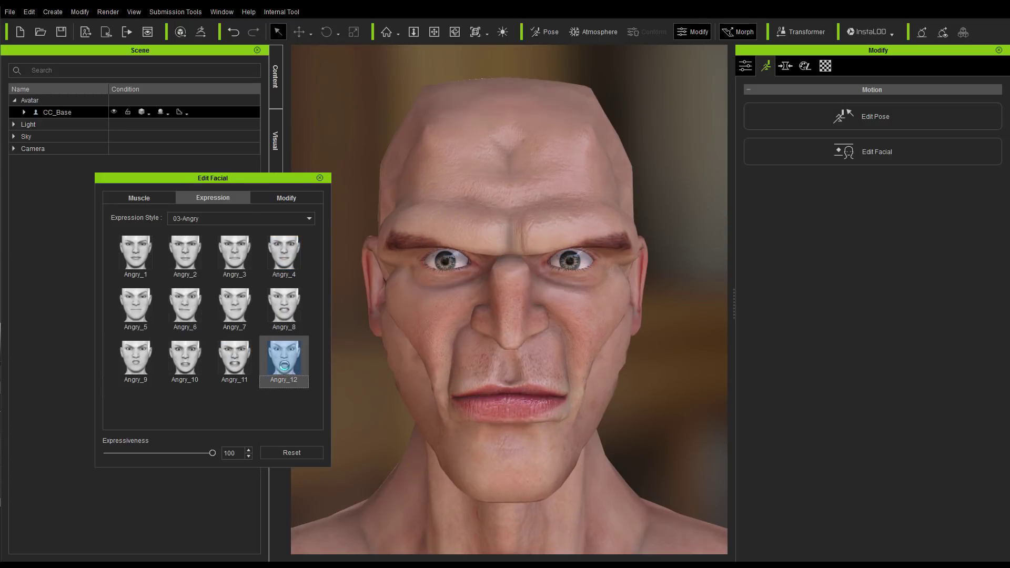